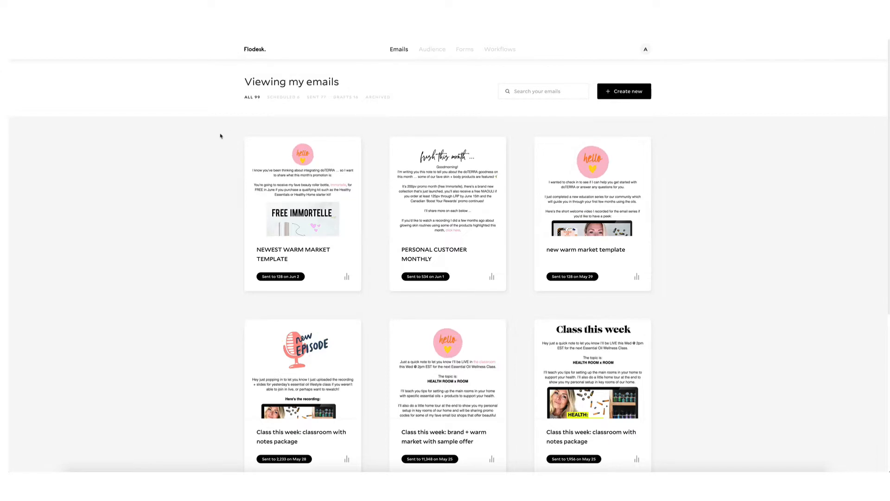
Open the NEWEST WARM MARKET TEMPLATE email as a web page via View in browser's direct link.
scroll(221, 139, down, 1)
scroll(222, 146, down, 5)
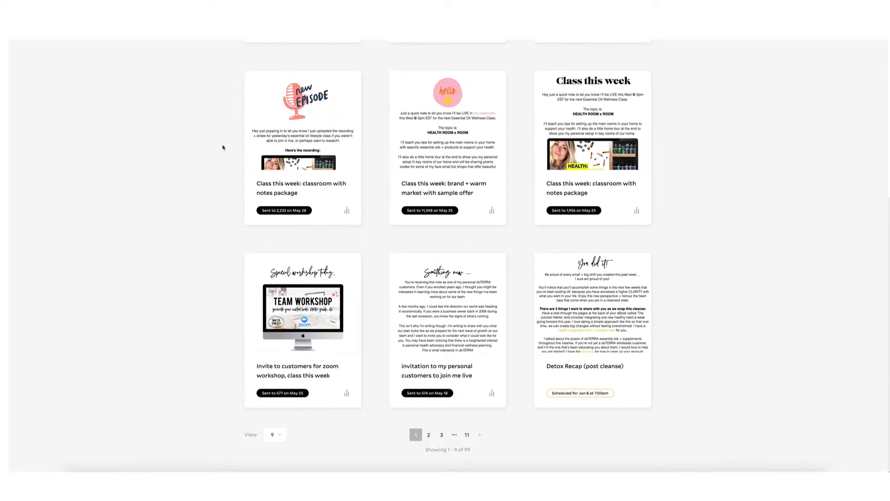
scroll(223, 146, up, 6)
scroll(223, 146, down, 1)
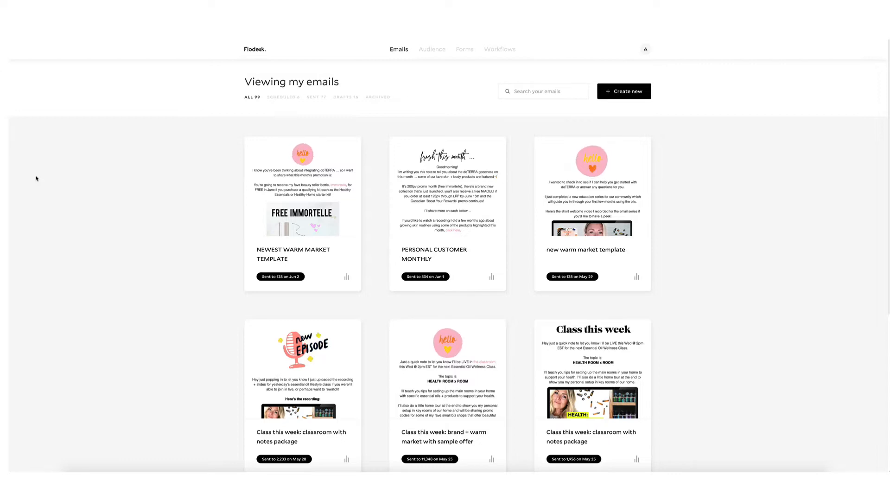
mouse_move(433, 49)
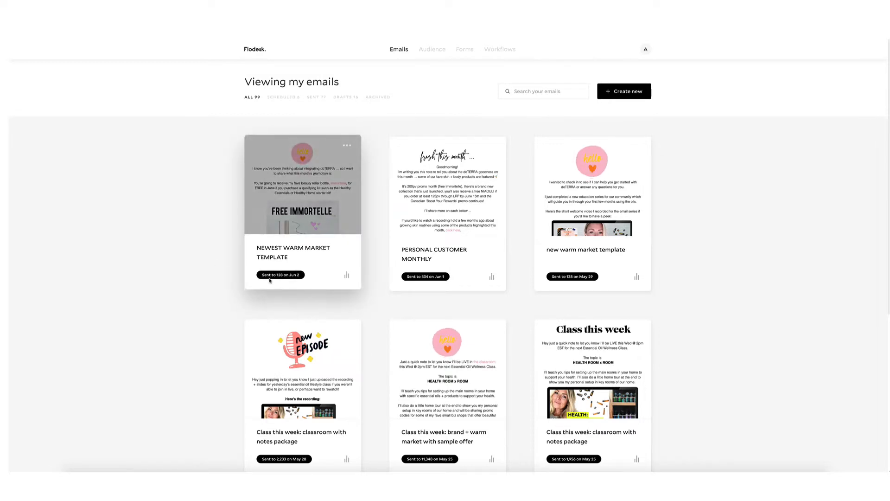
mouse_move(302, 210)
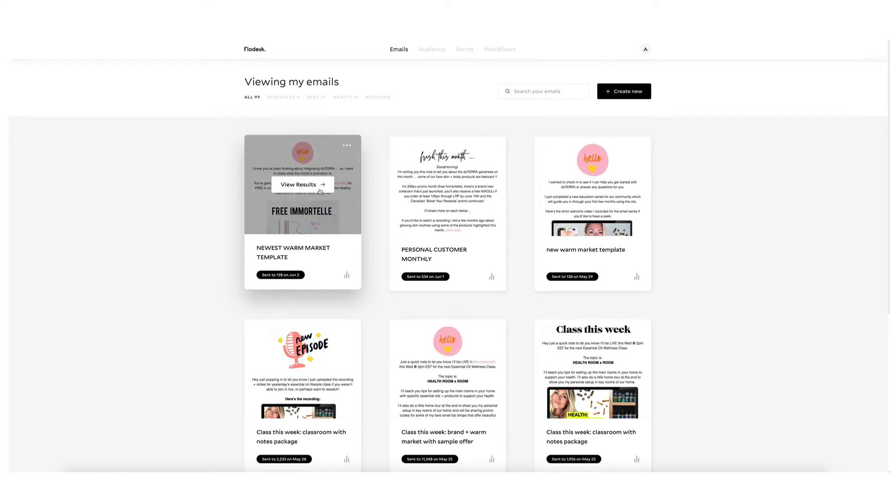
click(347, 147)
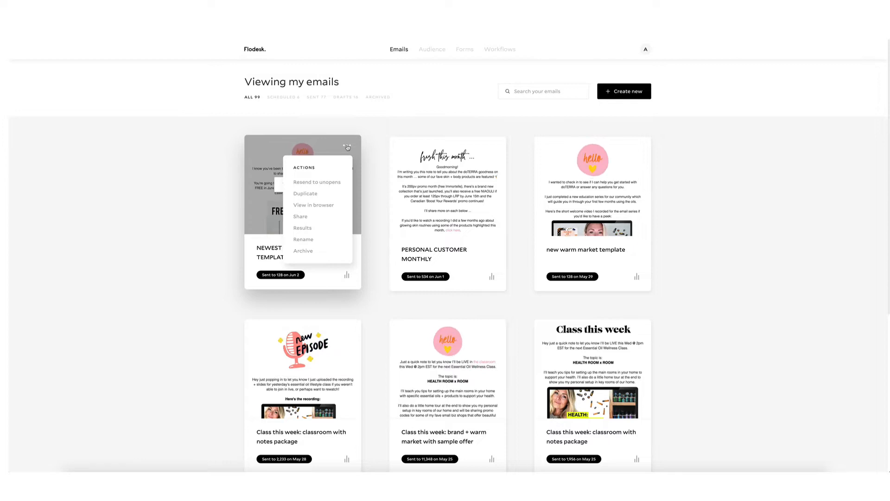
click(327, 205)
click(509, 254)
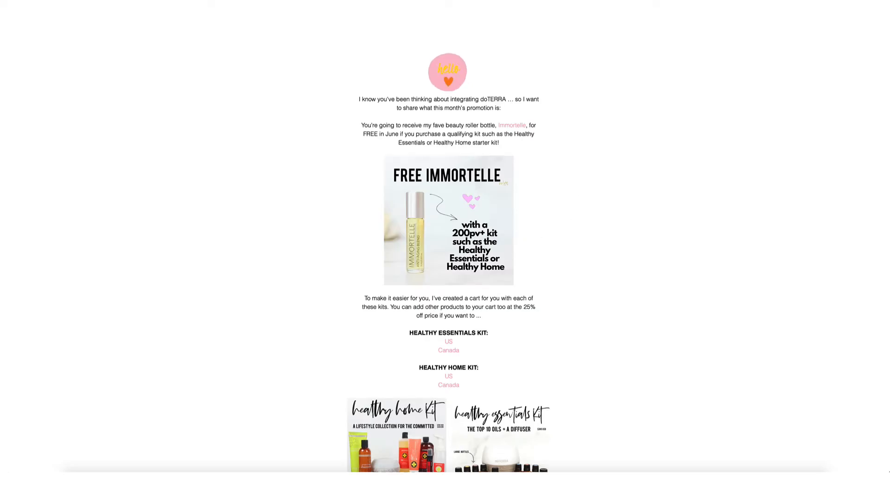
Dismiss Safari's Favorites panel and read through the Free Immortelle email page.
click(449, 19)
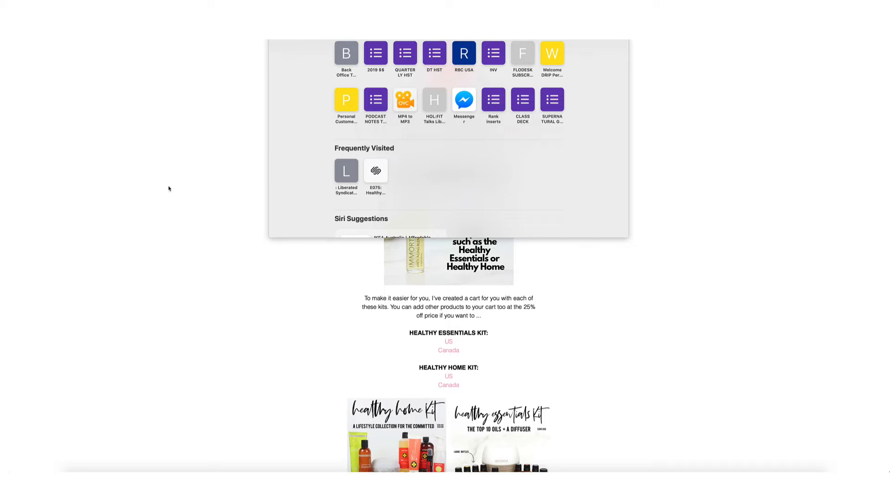
click(157, 186)
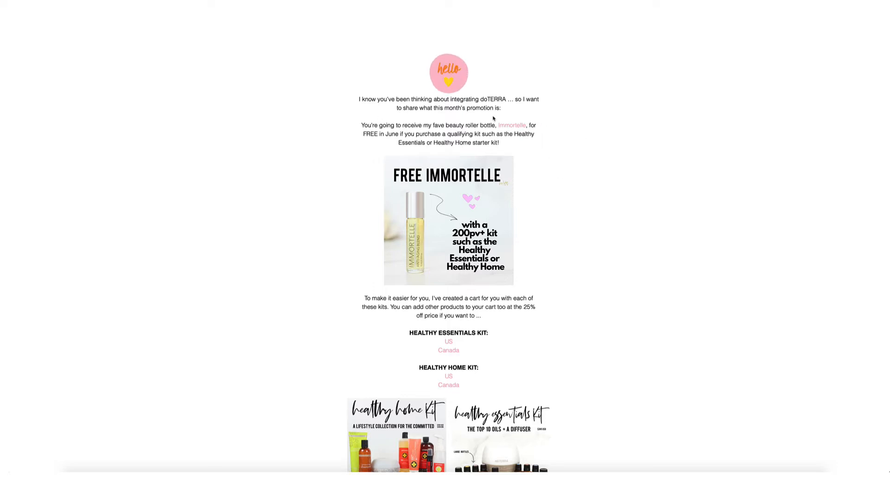
scroll(495, 220, down, 5)
scroll(495, 220, down, 8)
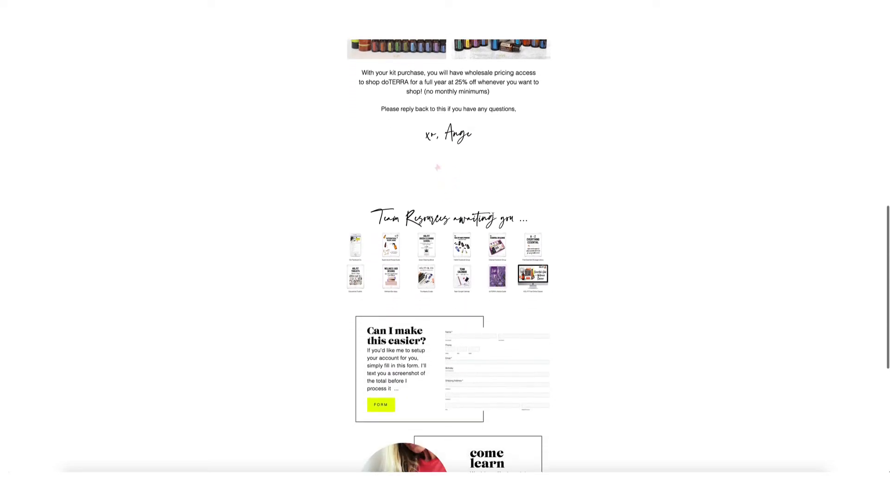
scroll(494, 215, down, 8)
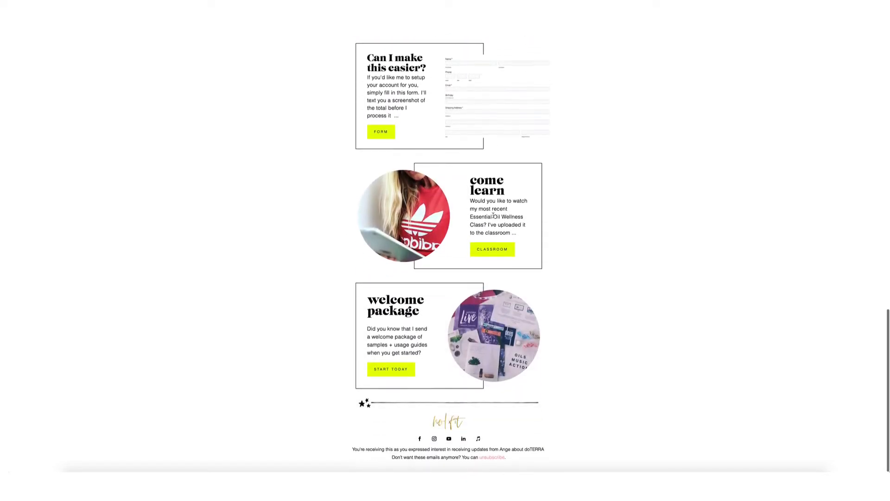
scroll(619, 249, up, 12)
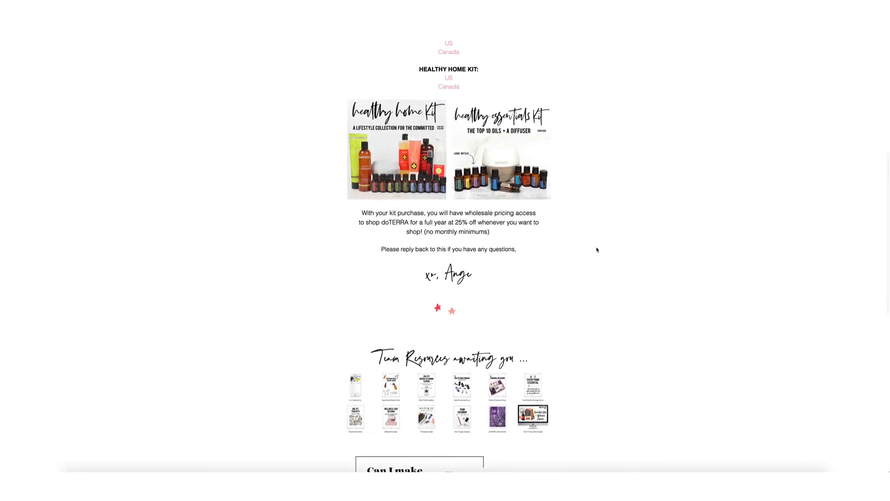
scroll(597, 249, up, 8)
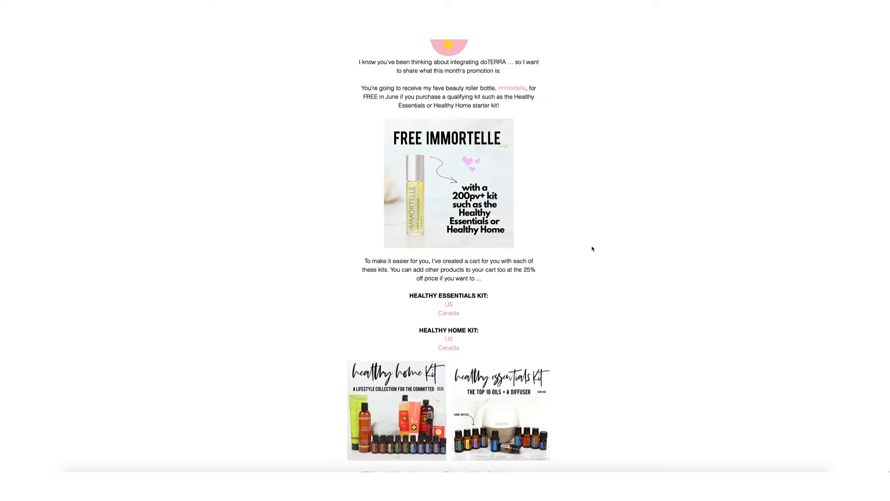
Finish scrolling the email and go back to the Viewing my emails list.
scroll(592, 249, down, 10)
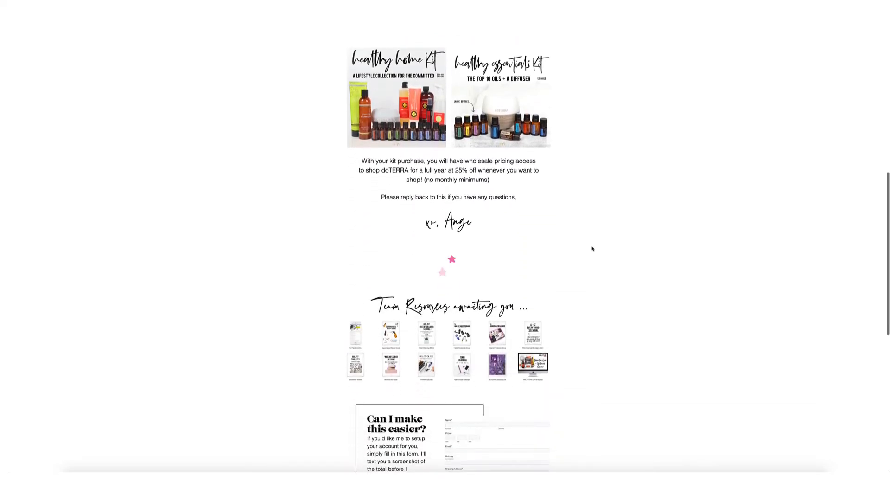
scroll(590, 253, down, 2)
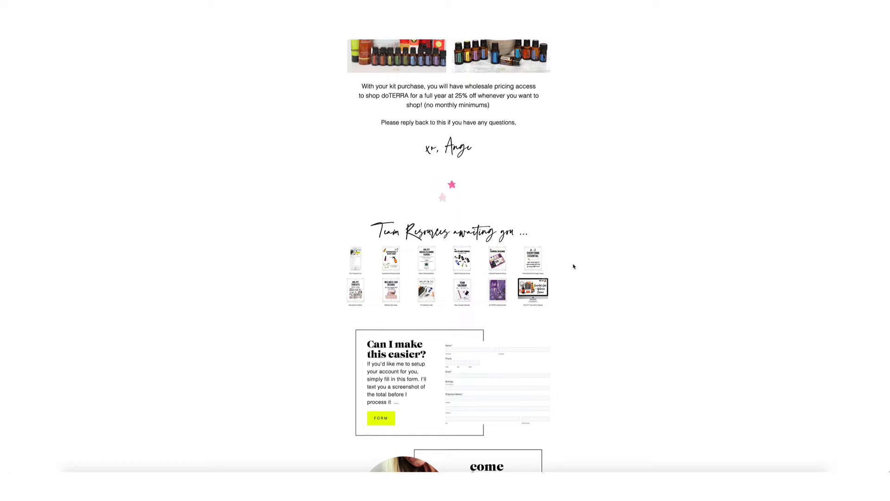
scroll(573, 266, up, 12)
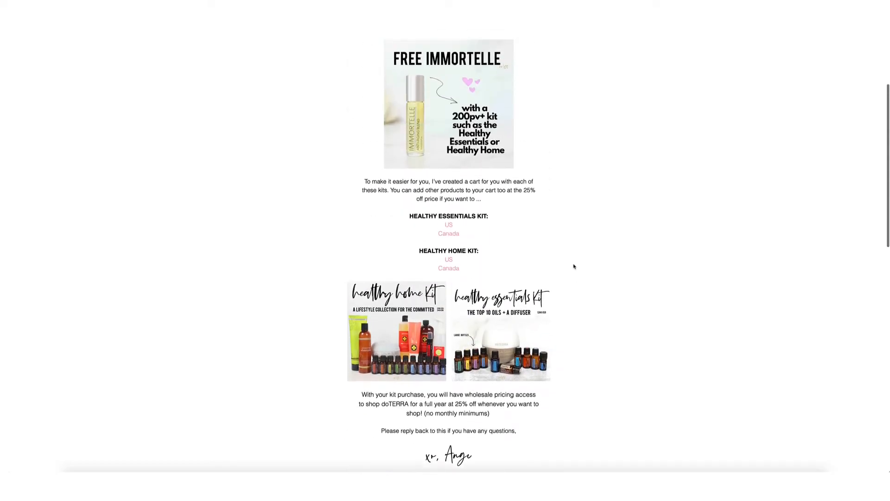
scroll(574, 266, up, 2)
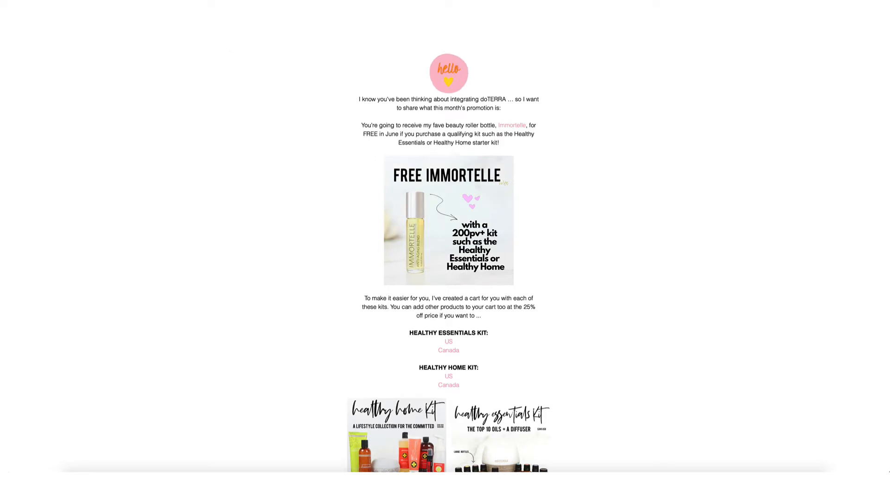
key(alt+Left)
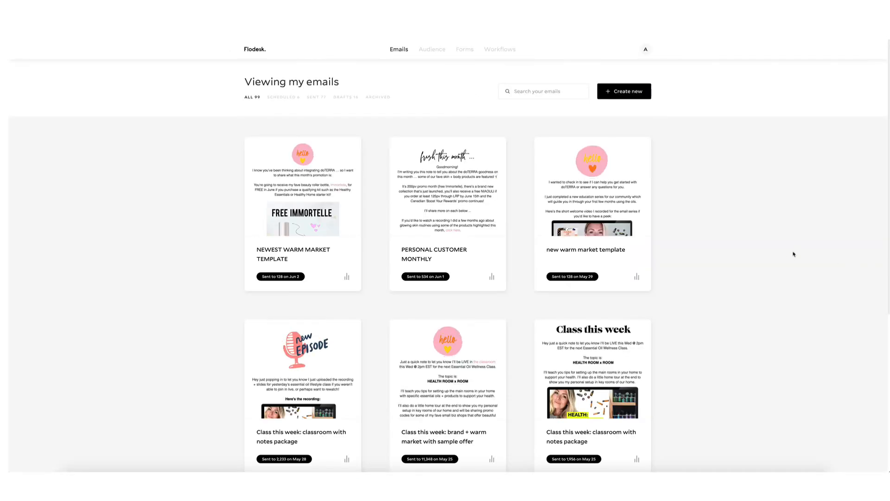
scroll(446, 242, down, 2)
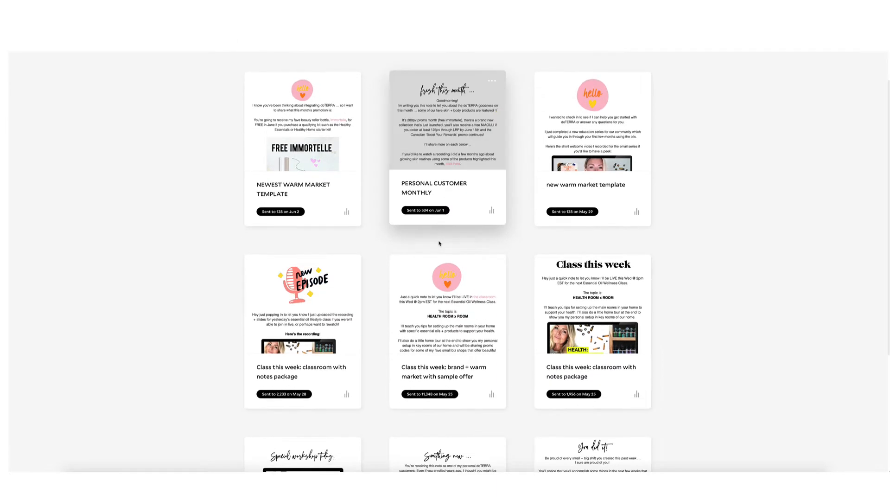
mouse_move(328, 405)
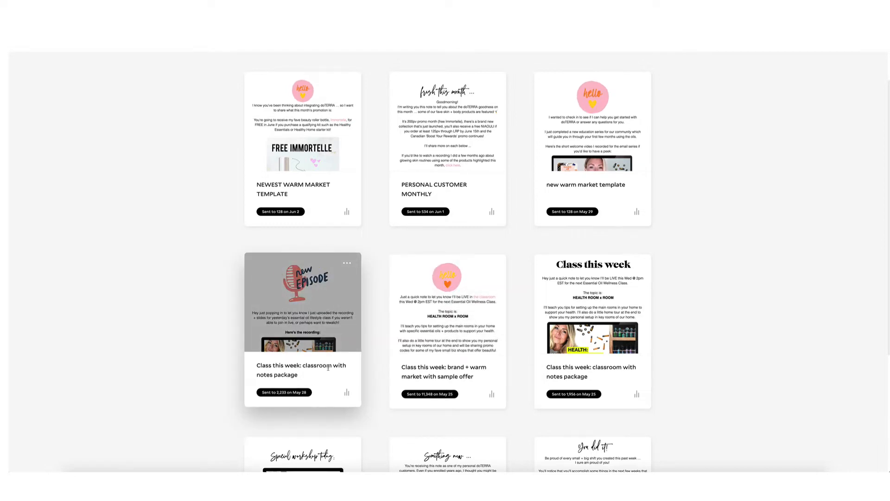
Open the 'Class this week: classroom with notes package' email in the browser and scroll through it.
click(348, 264)
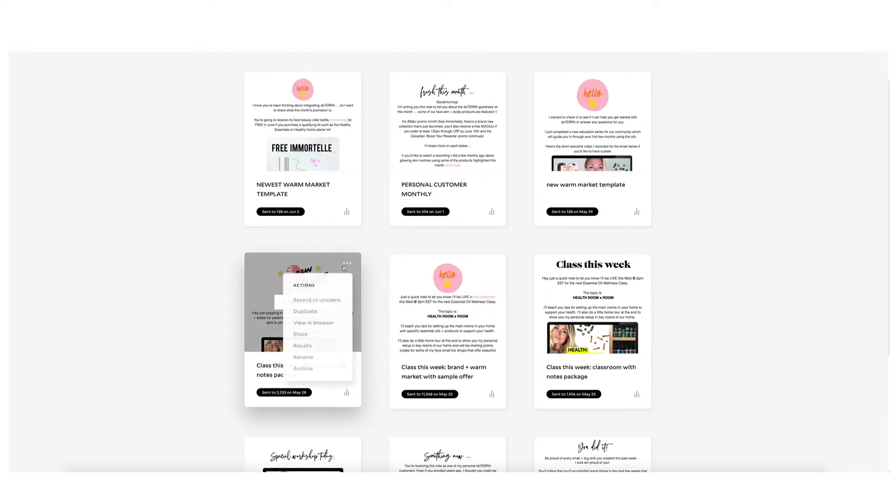
click(329, 323)
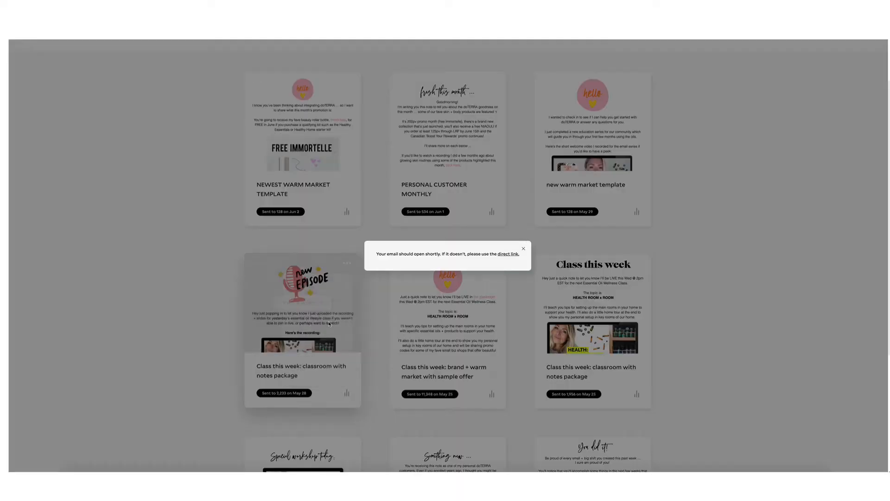
click(511, 253)
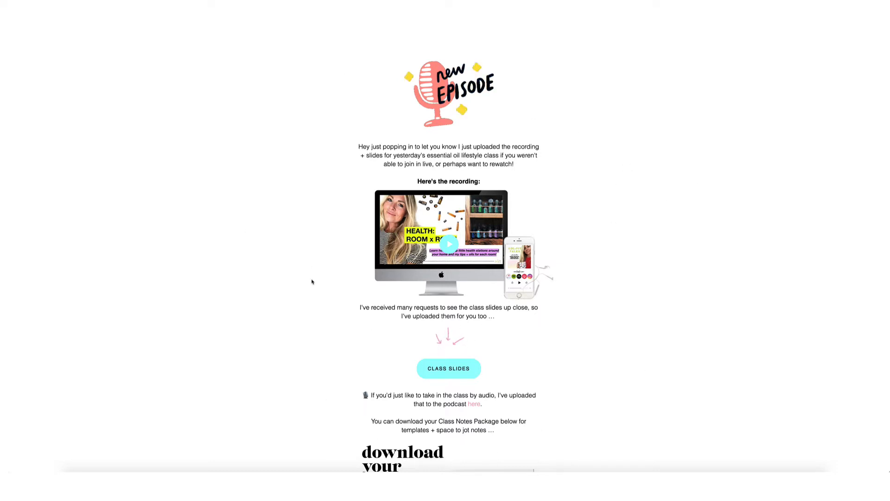
scroll(546, 332, down, 3)
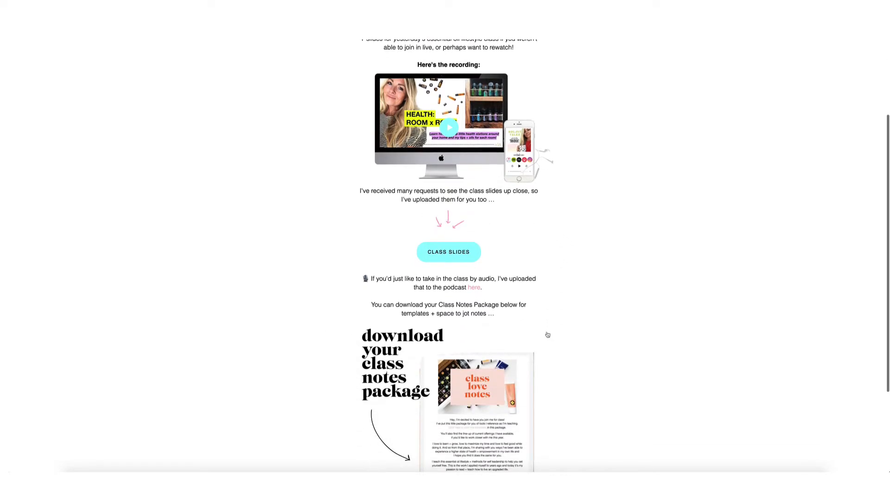
scroll(548, 334, down, 3)
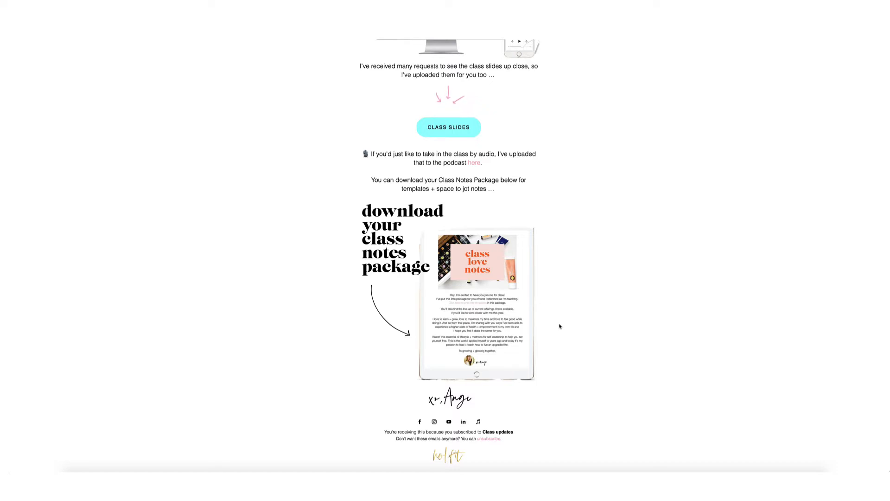
scroll(560, 326, up, 5)
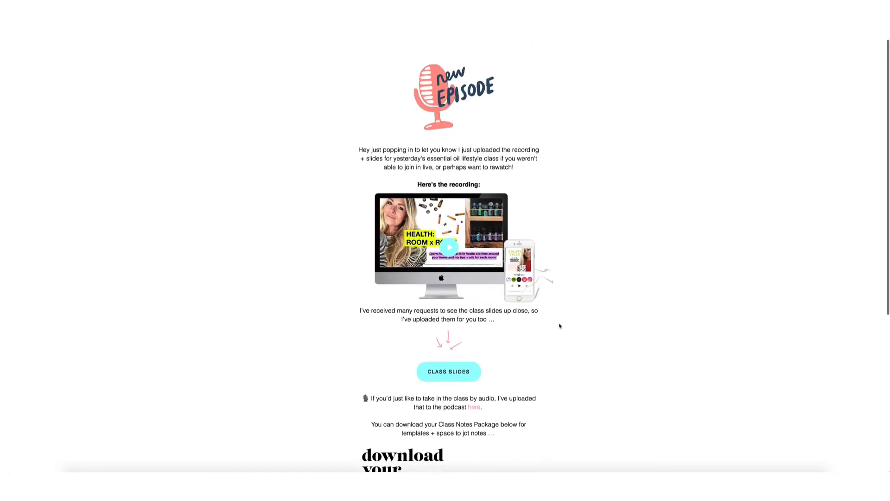
Close the class-recap web view and scroll back to the top of the emails grid.
click(584, 33)
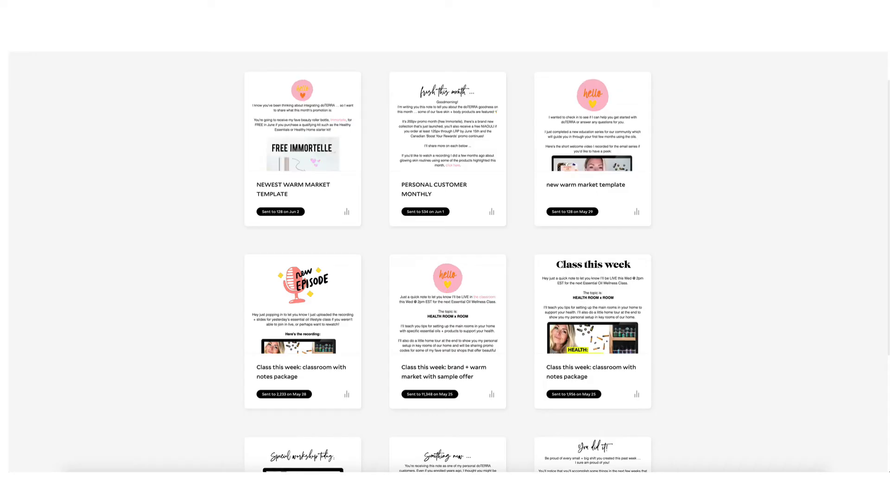
scroll(493, 106, up, 1)
scroll(493, 106, up, 1)
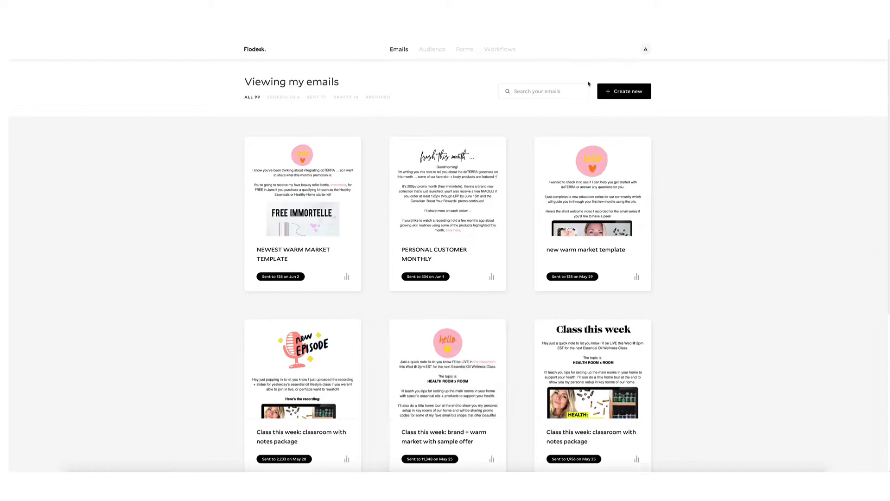
click(626, 92)
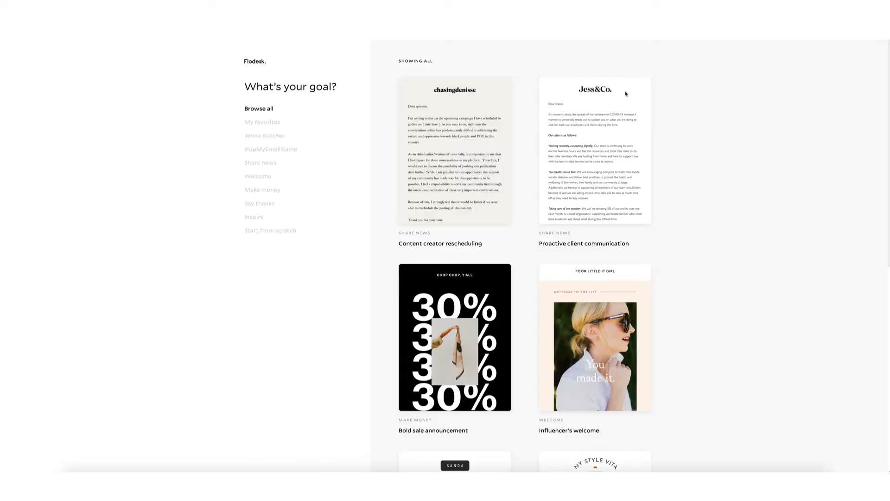
mouse_move(618, 103)
scroll(671, 158, down, 9)
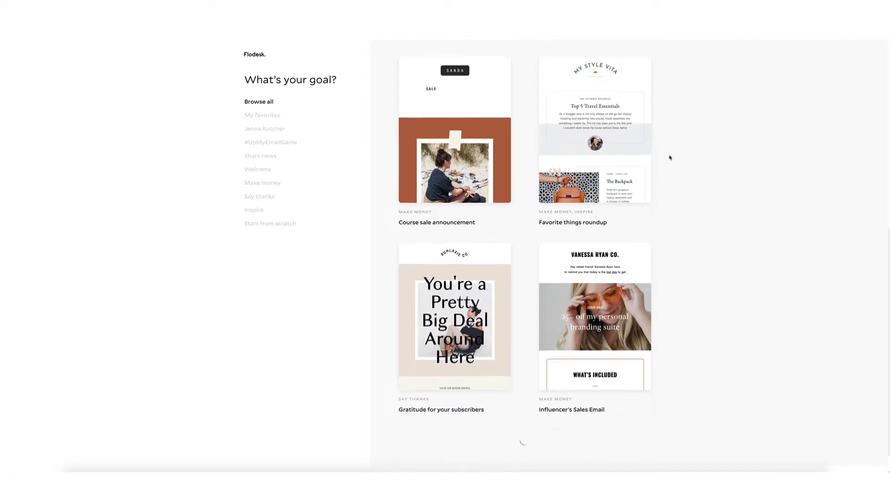
scroll(670, 158, down, 4)
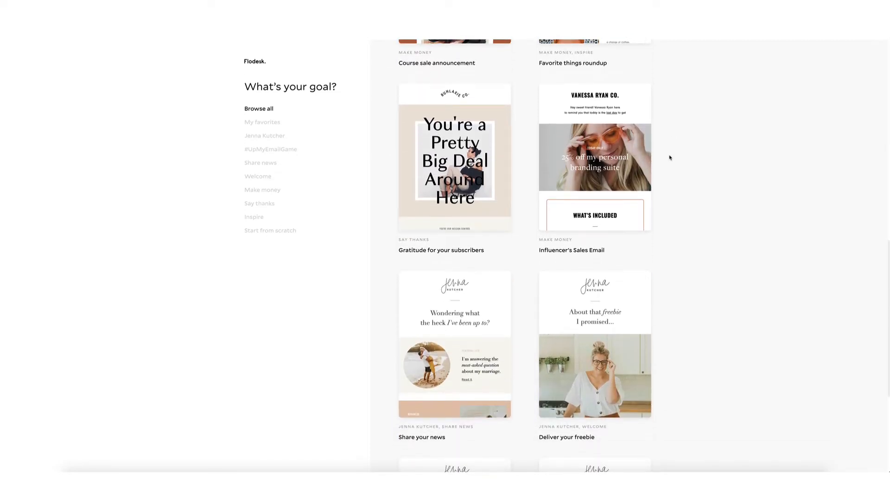
scroll(670, 158, down, 4)
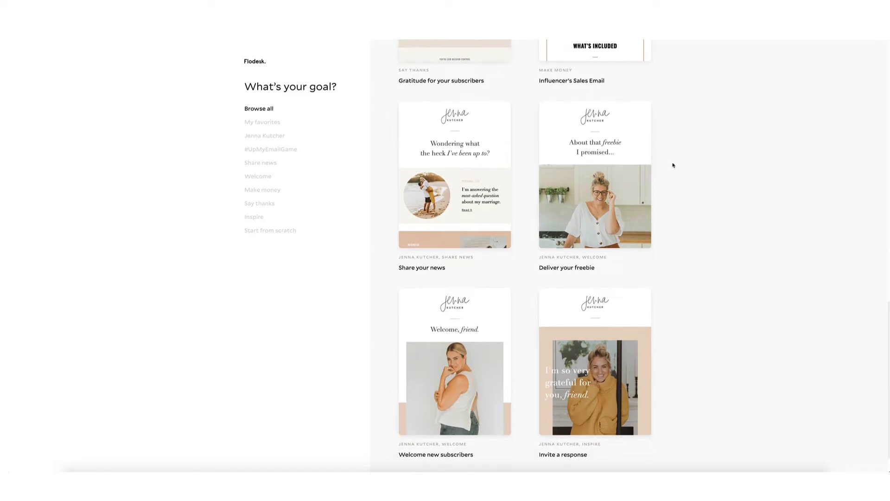
scroll(674, 165, down, 1)
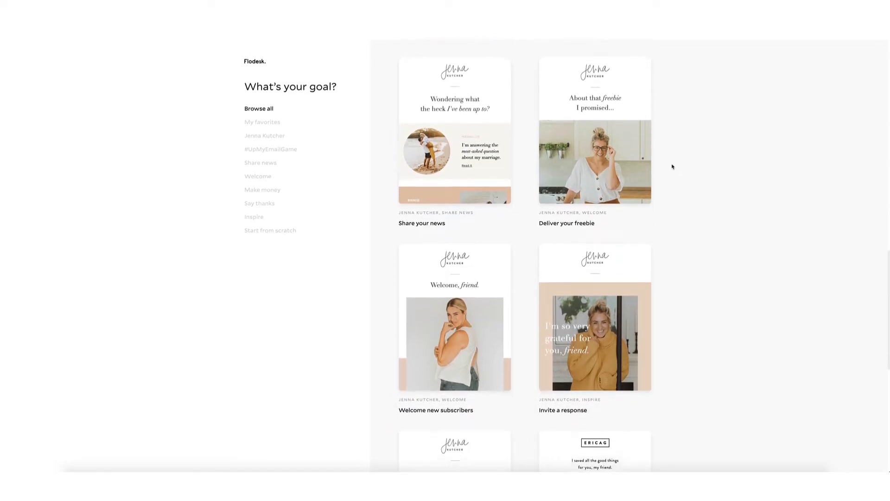
scroll(671, 165, down, 4)
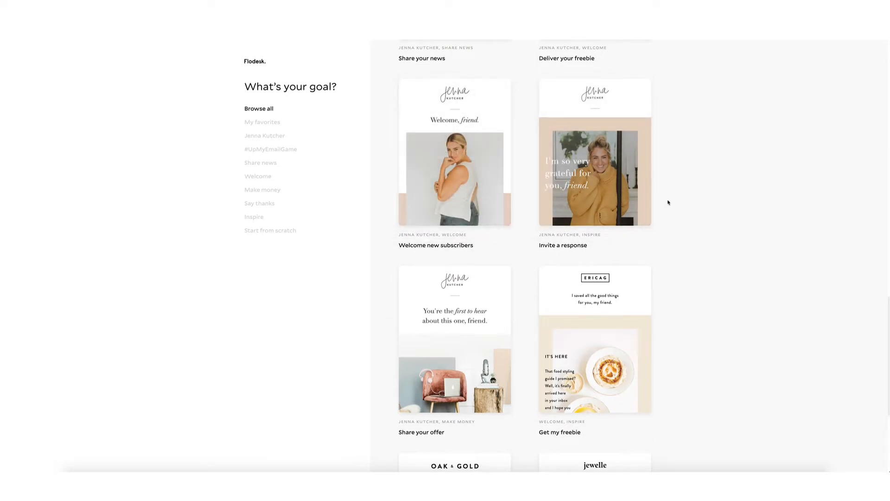
scroll(669, 202, up, 10)
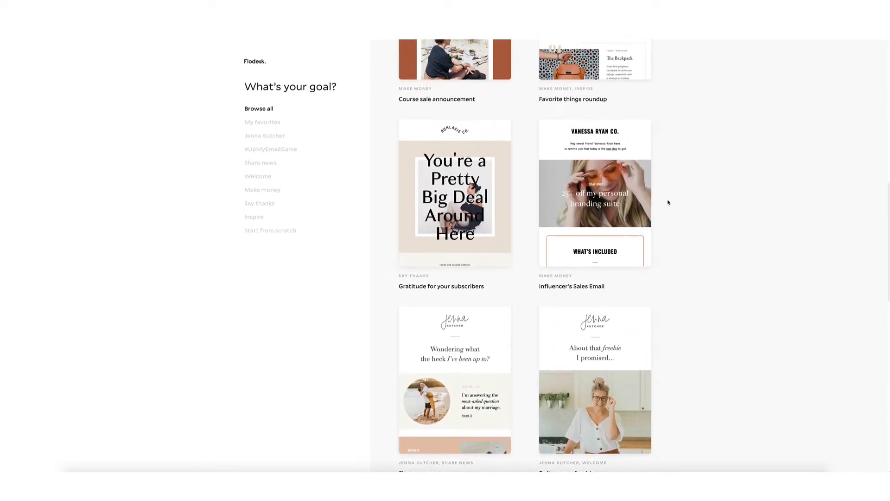
scroll(669, 205, down, 1)
mouse_move(548, 189)
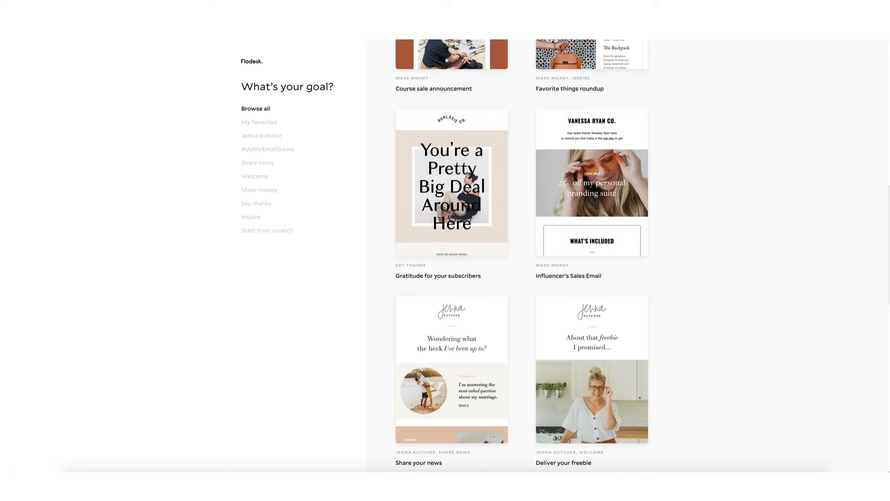
Return from the template gallery to Emails, check the newest warm market card's options, then start a new email.
click(252, 62)
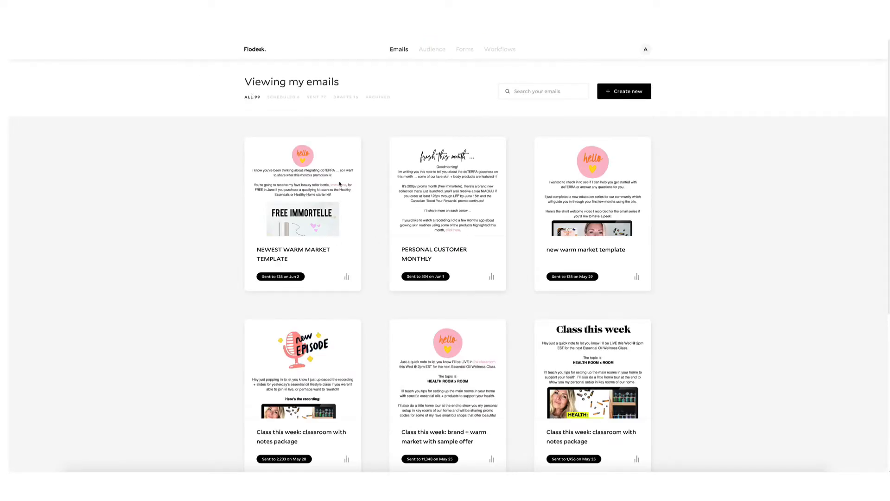
mouse_move(329, 178)
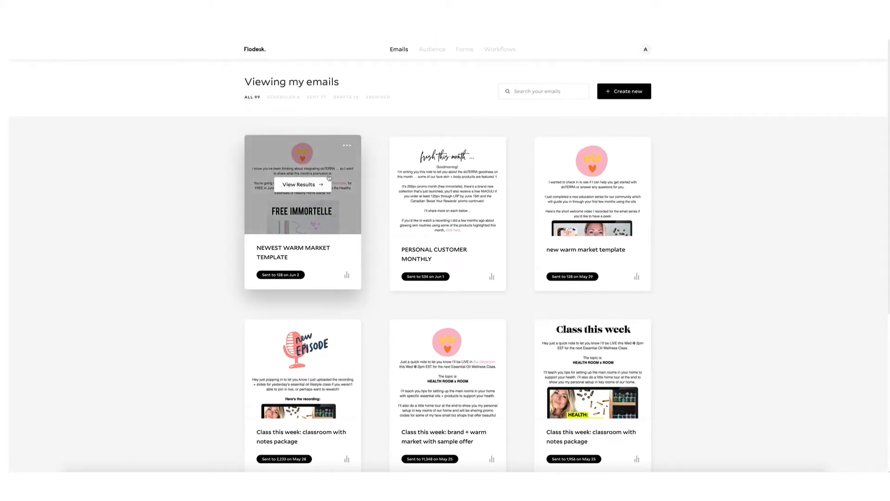
click(351, 147)
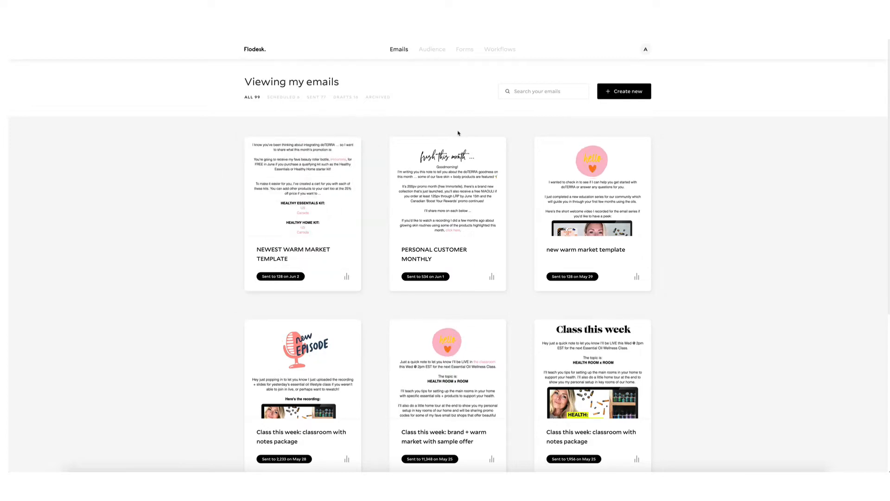
scroll(459, 186, down, 5)
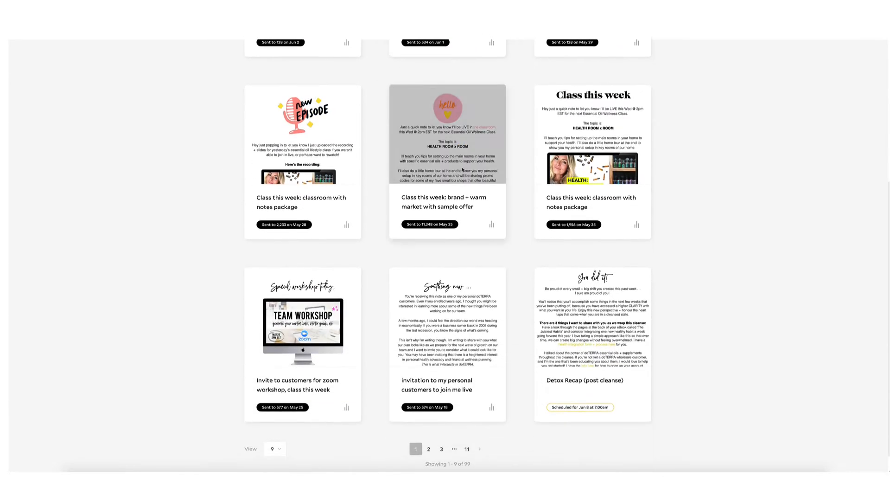
scroll(461, 171, up, 6)
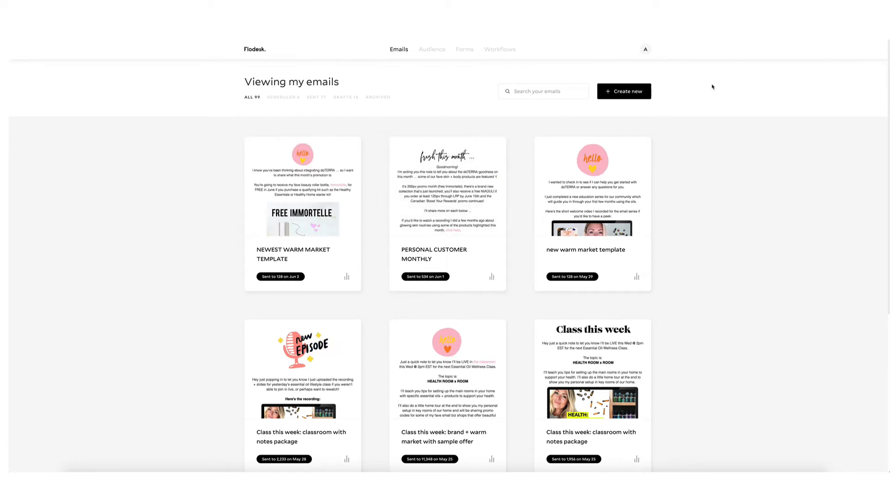
click(635, 93)
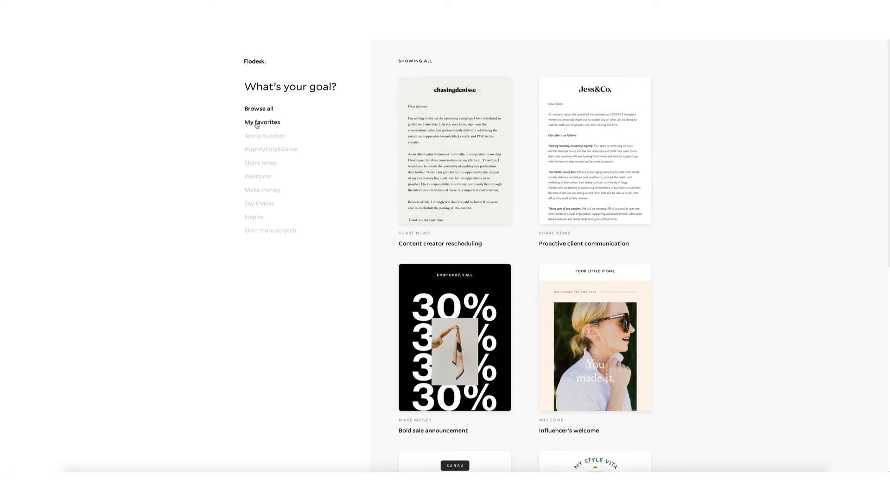
Filter the template gallery to My favorites, showing 'Newest warm market start of month email (June 2020)'.
scroll(591, 250, down, 6)
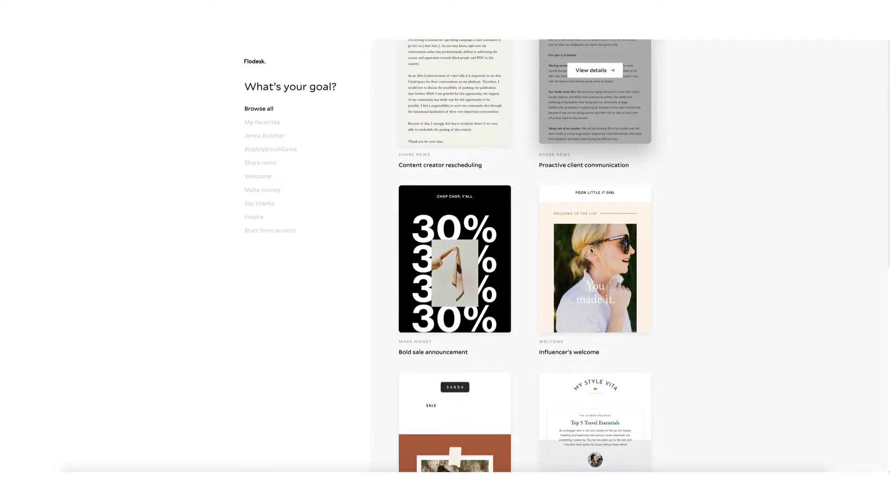
scroll(591, 250, up, 6)
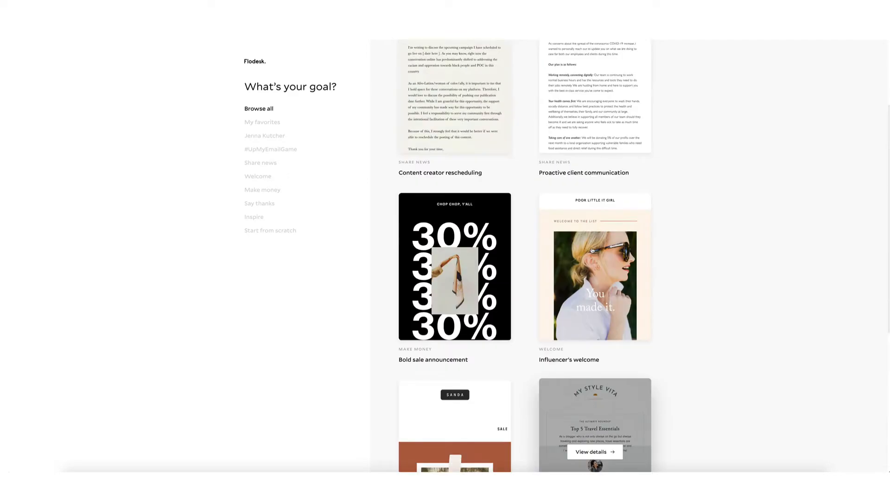
click(265, 123)
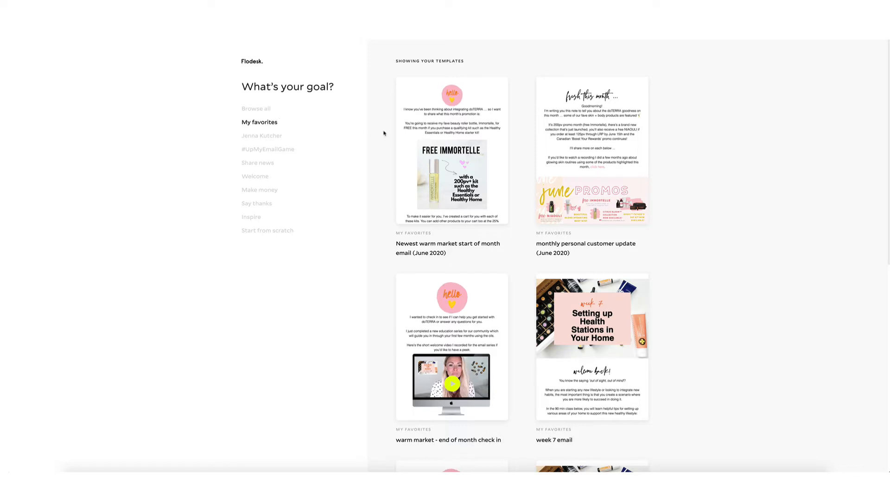
mouse_move(490, 158)
mouse_move(448, 167)
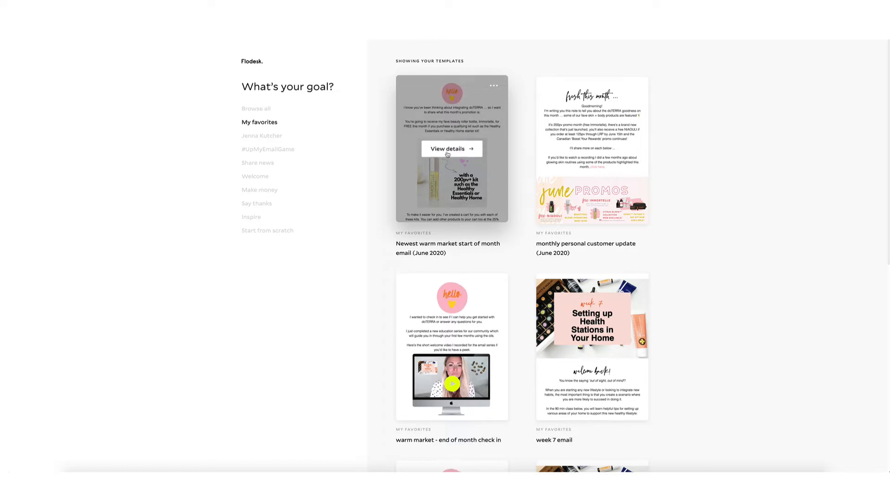
Customize the Newest warm market template in the email designer and select its healthy essentials kit image.
click(458, 152)
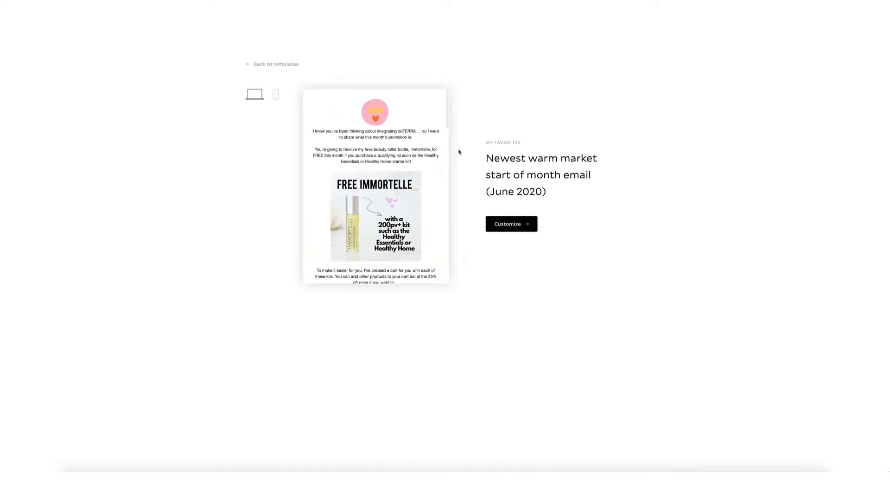
click(520, 226)
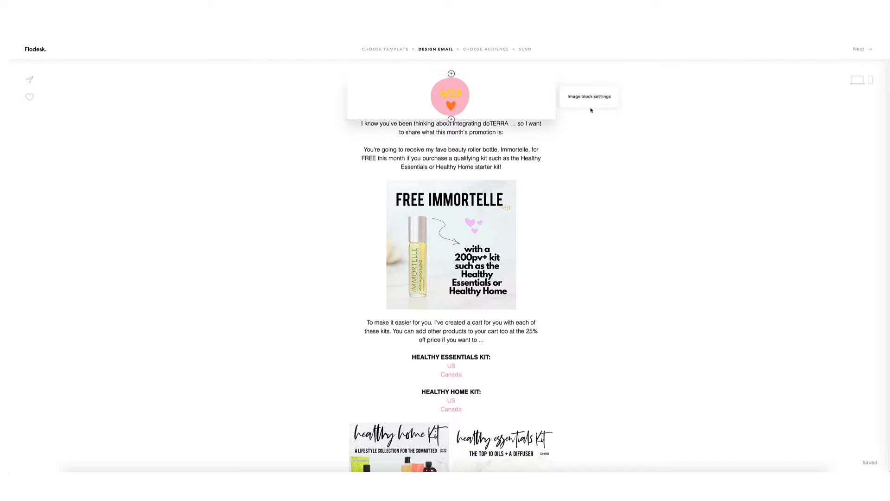
scroll(542, 150, down, 2)
scroll(541, 149, down, 1)
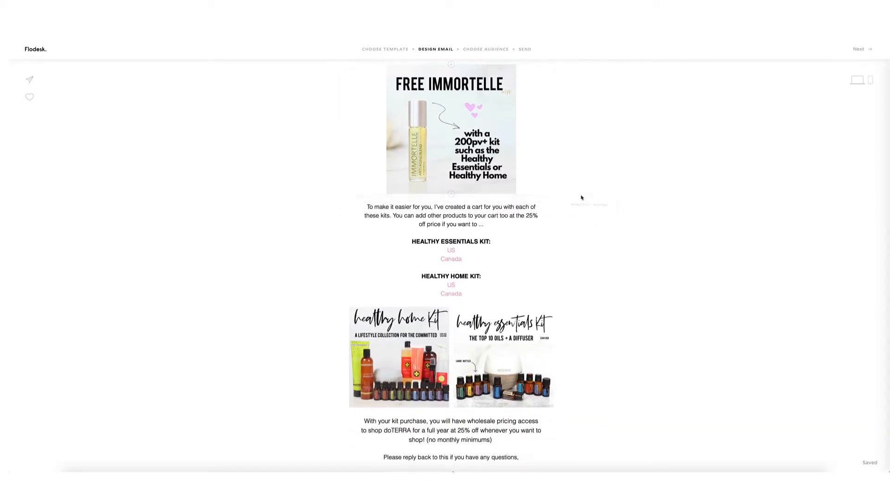
scroll(550, 354, up, 3)
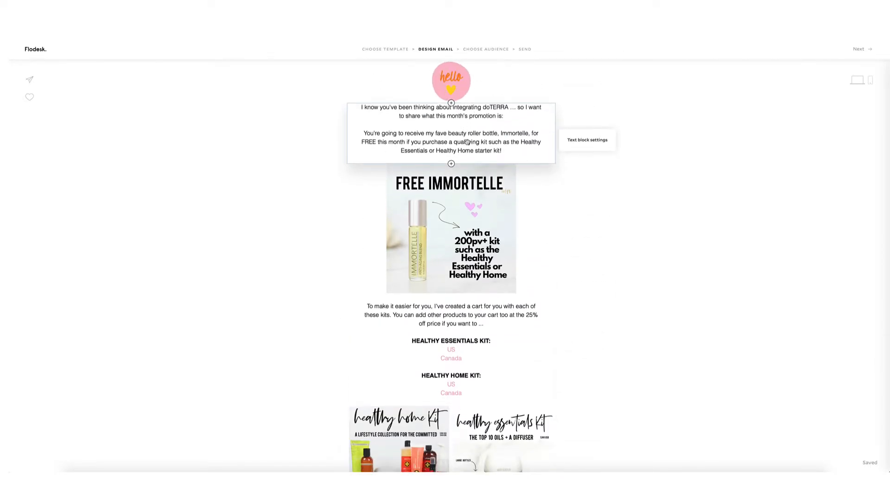
scroll(448, 177, down, 2)
scroll(448, 185, down, 5)
scroll(446, 185, up, 8)
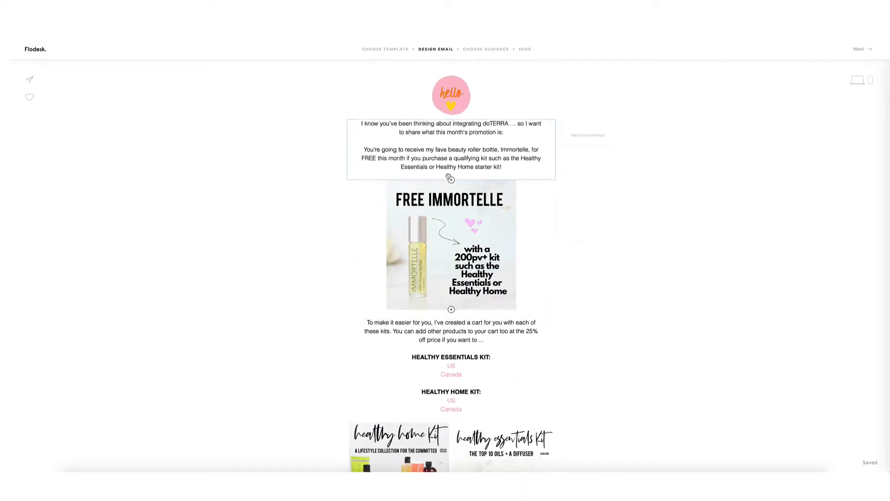
scroll(525, 320, down, 1)
scroll(525, 320, down, 2)
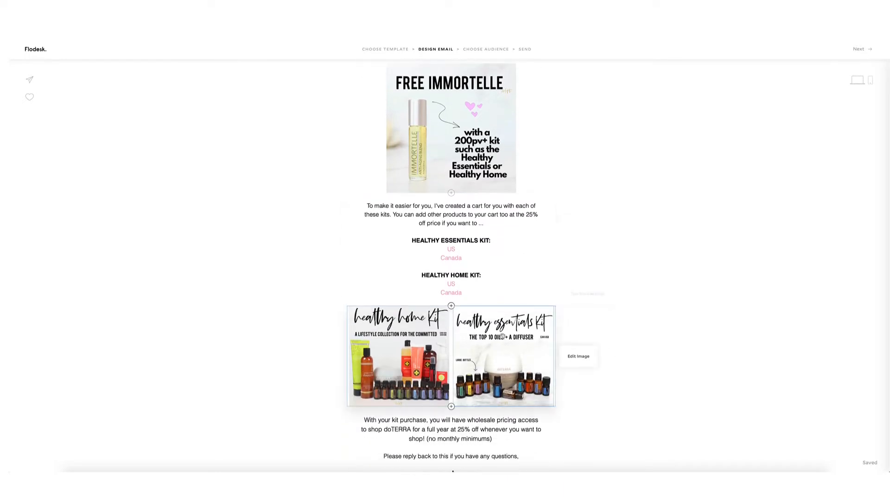
click(532, 345)
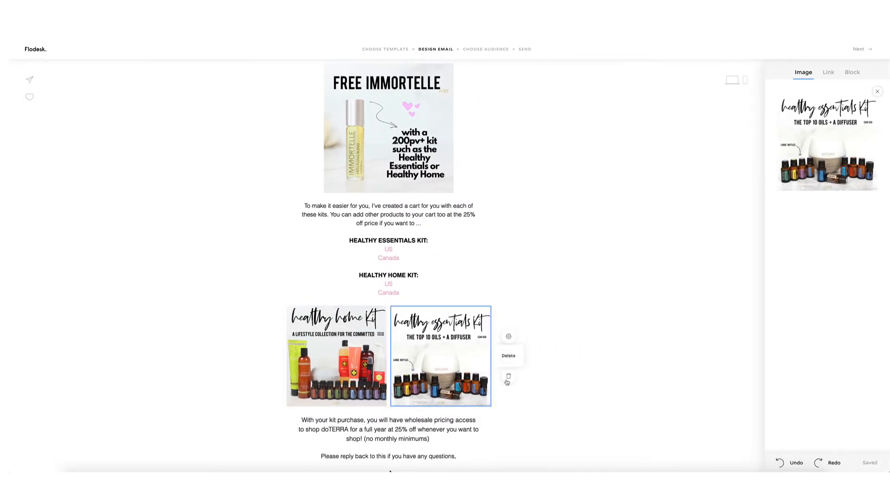
Delete the kit images block and the 'With your kit purchase' paragraph.
click(508, 378)
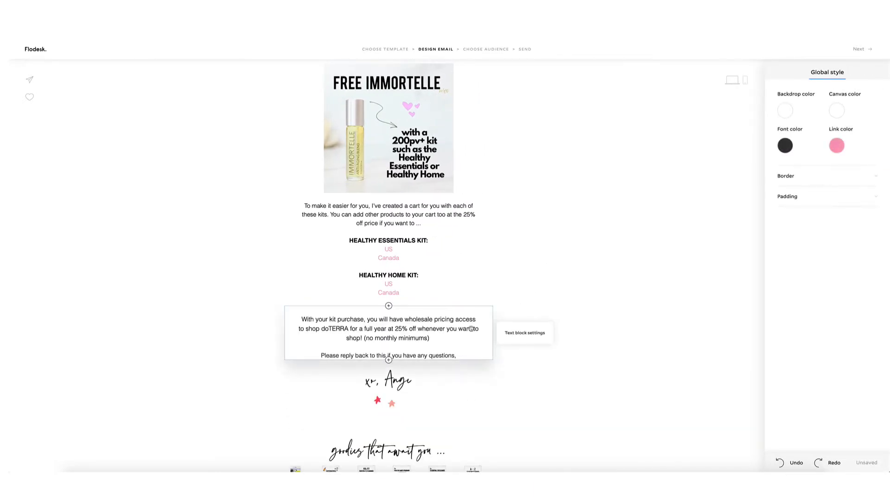
click(462, 328)
click(509, 354)
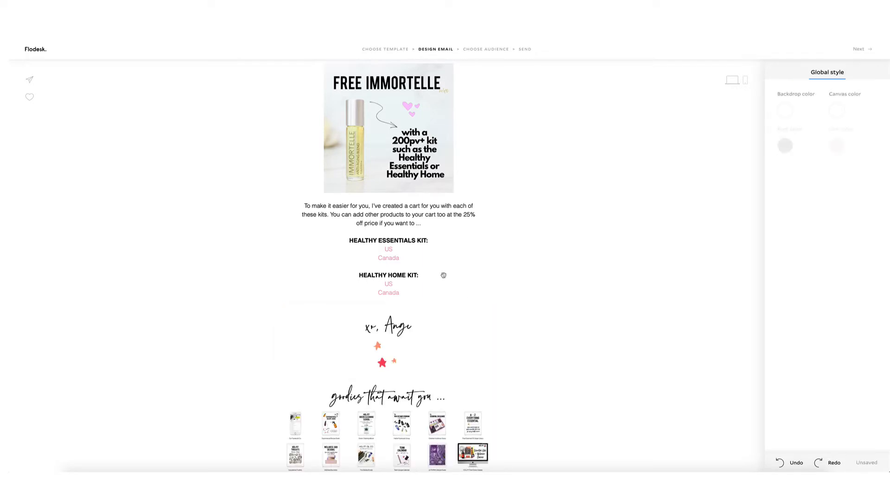
Begin the intro paragraph with 'Hey I just wanted to check in ...' on its own line.
scroll(464, 297, up, 3)
click(351, 150)
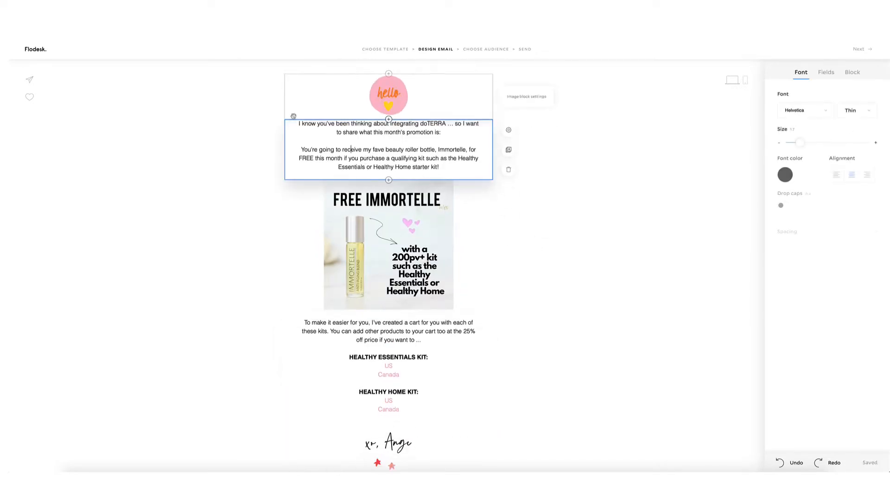
click(299, 123)
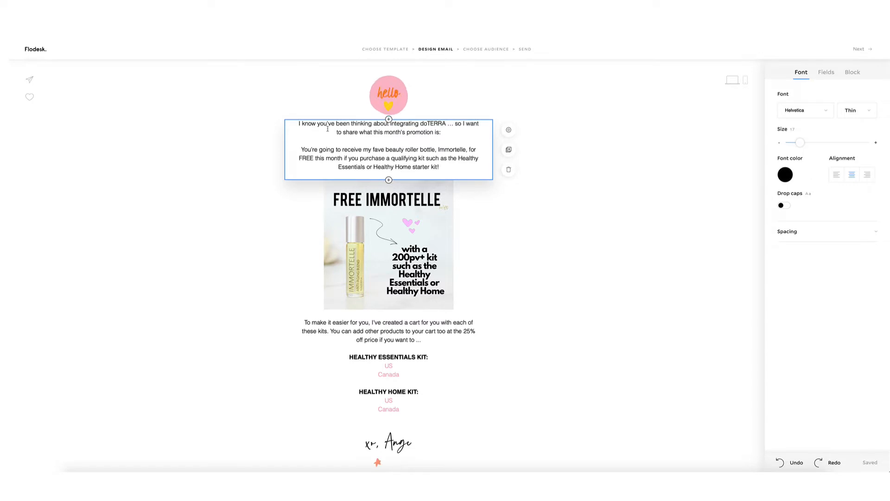
text(Hey )
text(I just wanted to c)
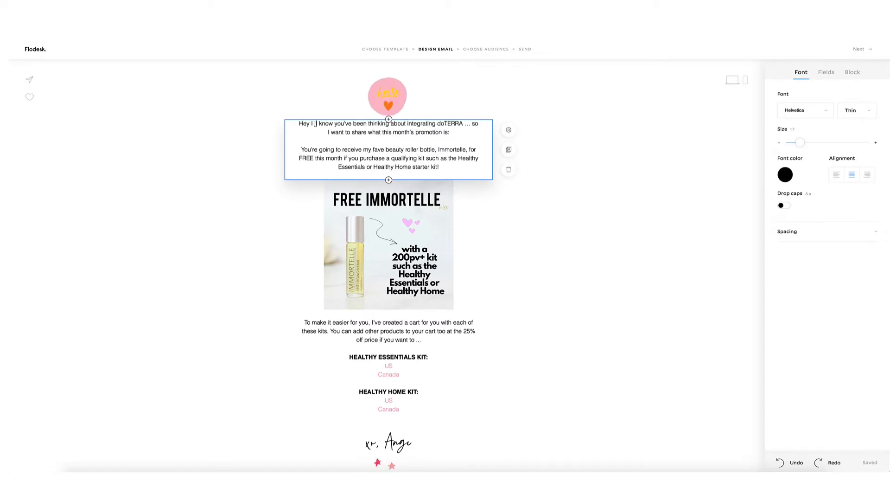
text(hje)
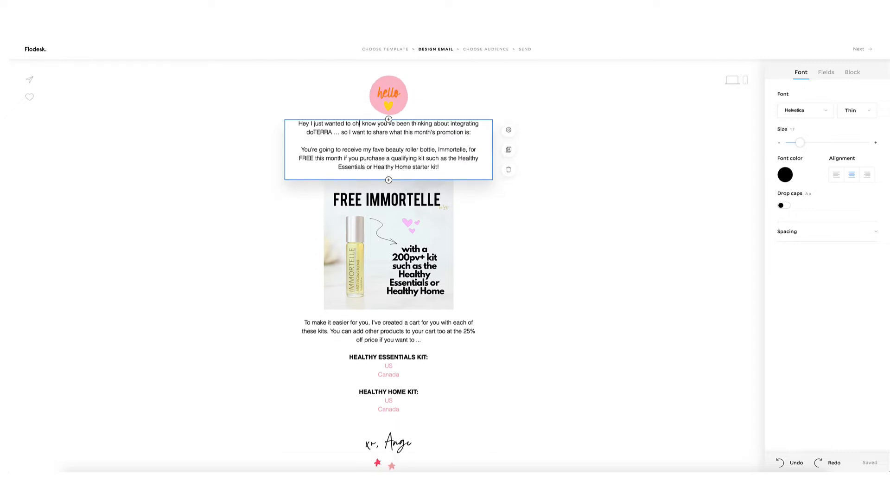
key(BackSpace)
key(BackSpace)
text(eck in ...)
key(Return)
Delete the goodies image, the 'Can I make this easier?' form and the come learn blocks.
scroll(398, 232, down, 5)
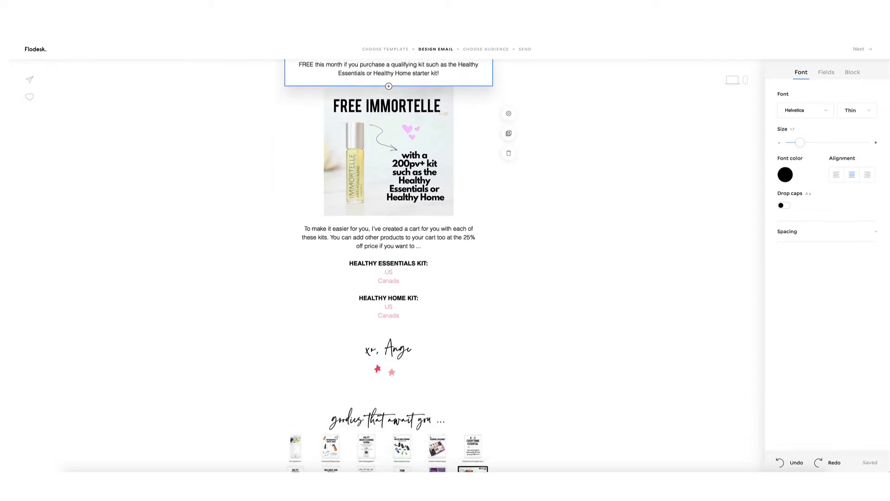
scroll(398, 232, down, 2)
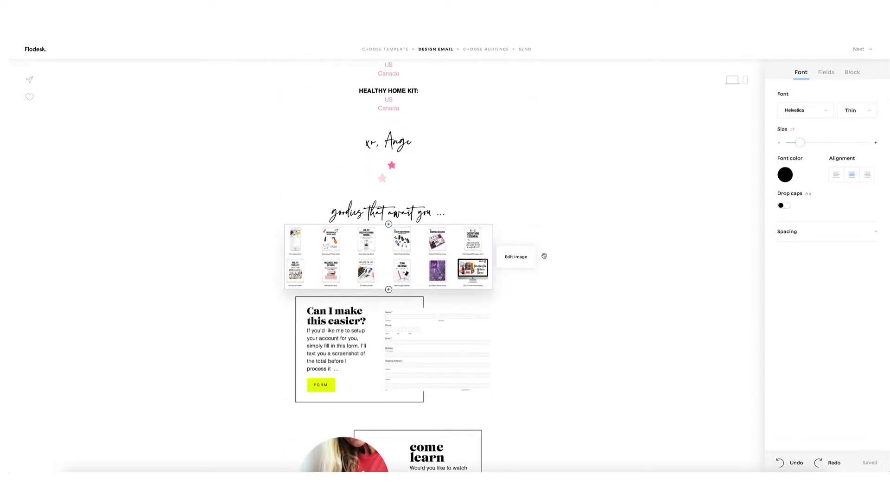
click(517, 256)
click(508, 278)
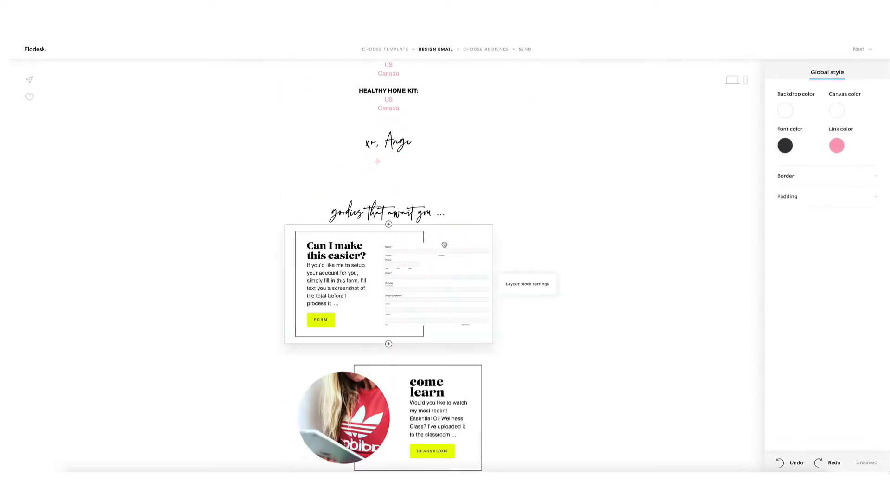
click(481, 256)
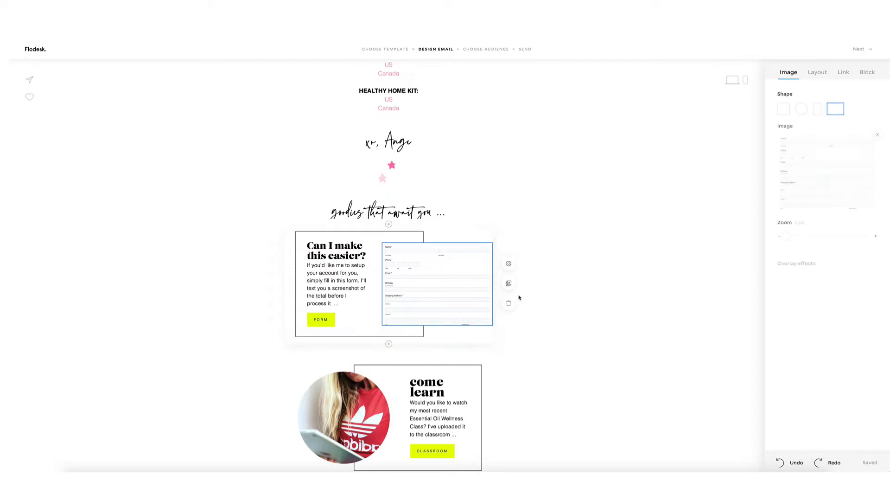
click(509, 283)
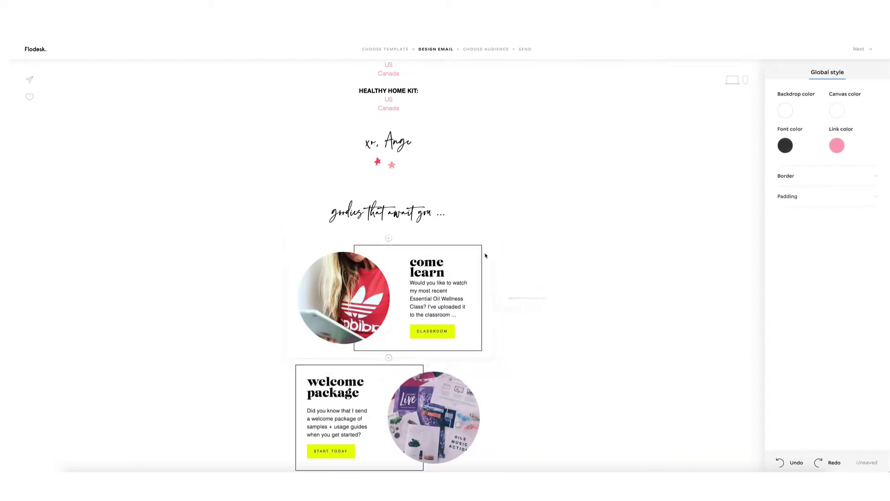
click(522, 293)
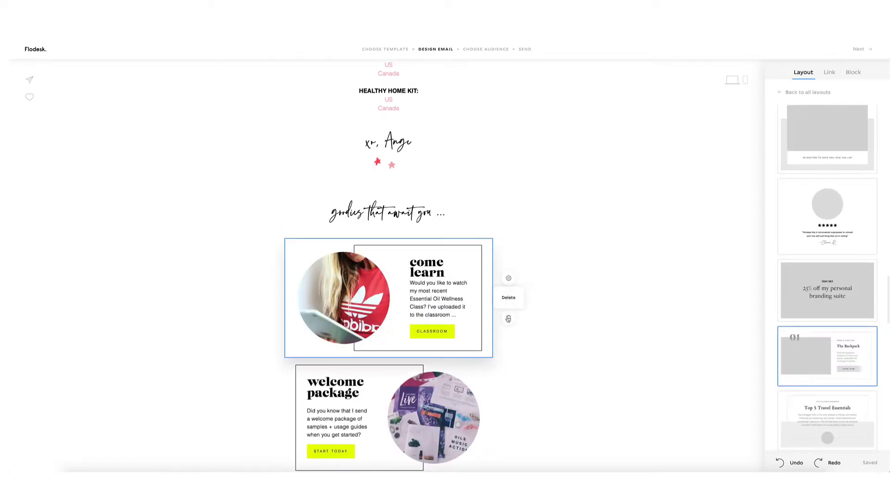
click(508, 296)
scroll(461, 214, up, 7)
scroll(445, 215, down, 6)
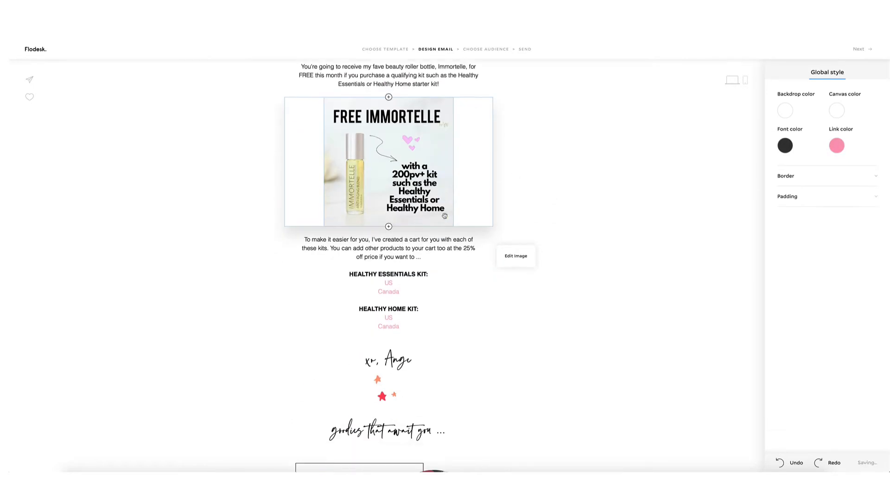
Delete the welcome package, call option and 1 day promo blocks plus the goodies heading.
click(489, 297)
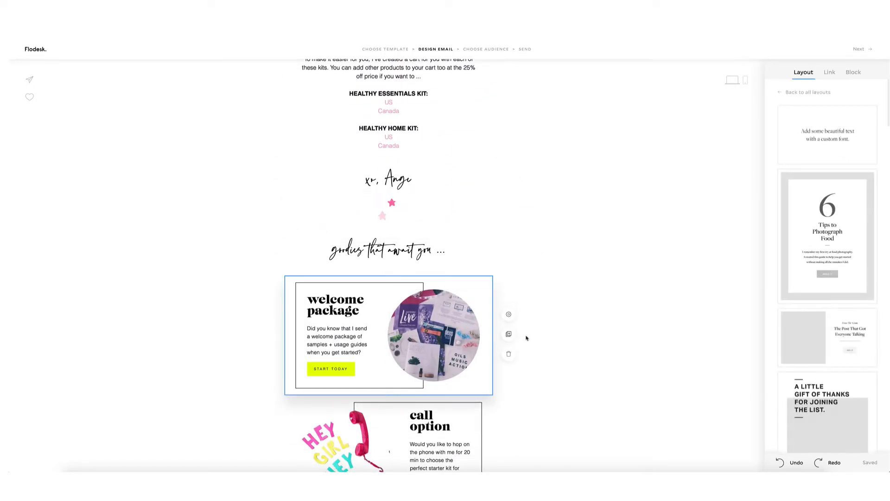
click(508, 352)
click(482, 300)
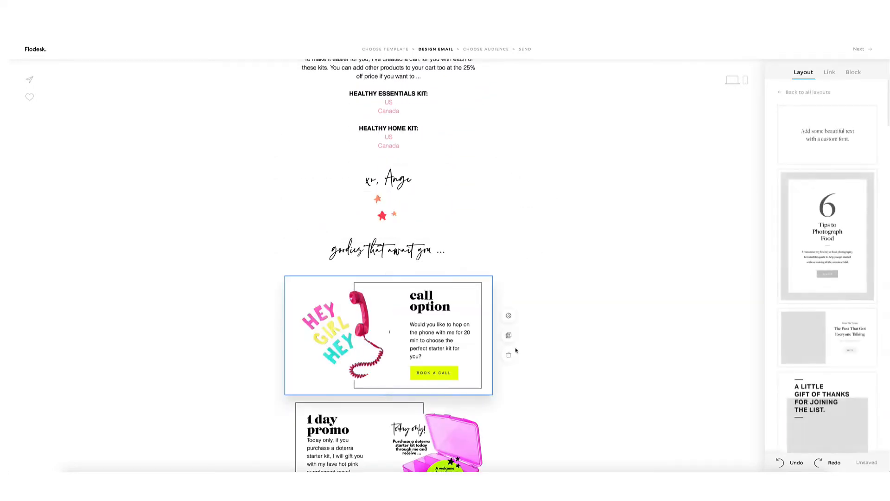
click(508, 352)
click(525, 366)
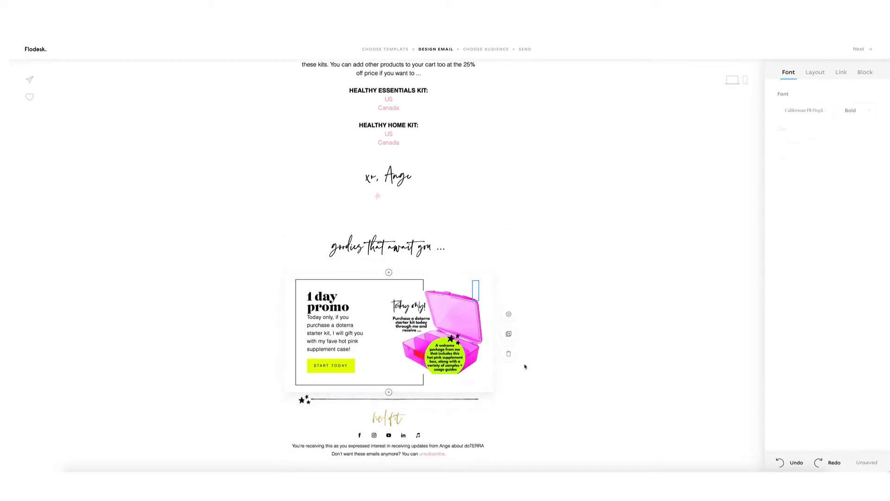
click(512, 353)
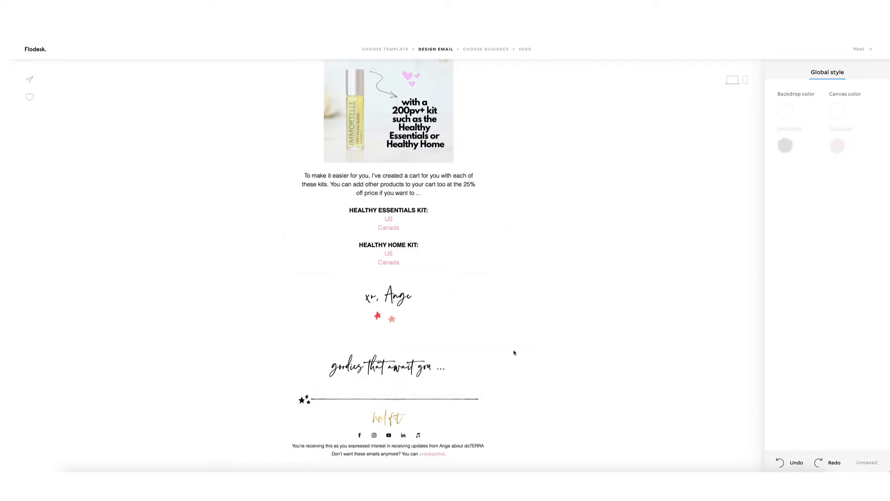
click(444, 364)
click(508, 361)
scroll(520, 357, up, 5)
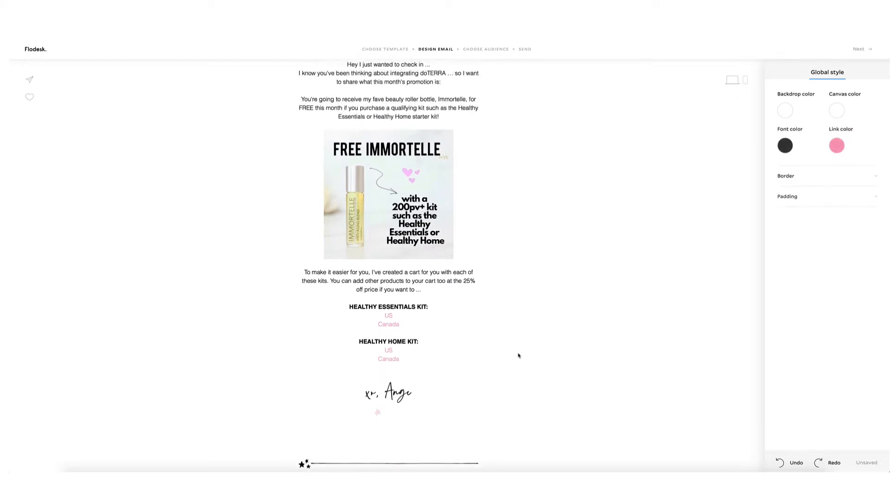
Advance past the sender and subject line screens to the Choose your recipients step.
click(861, 50)
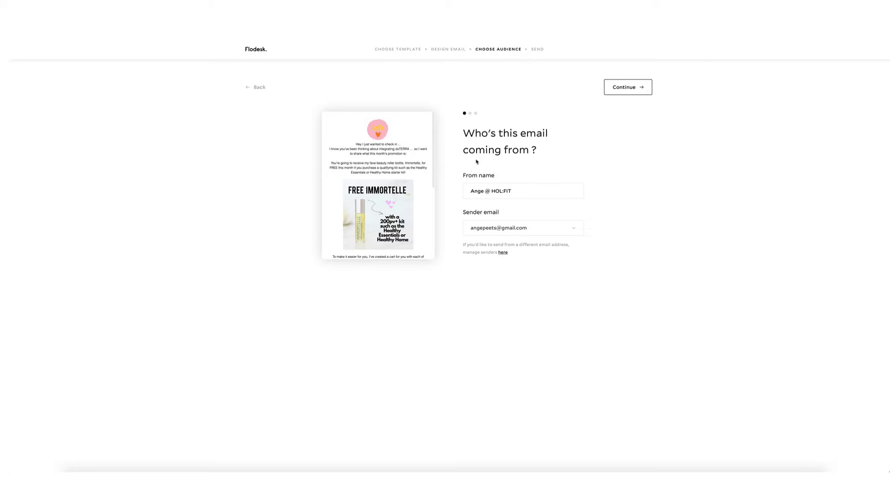
click(623, 88)
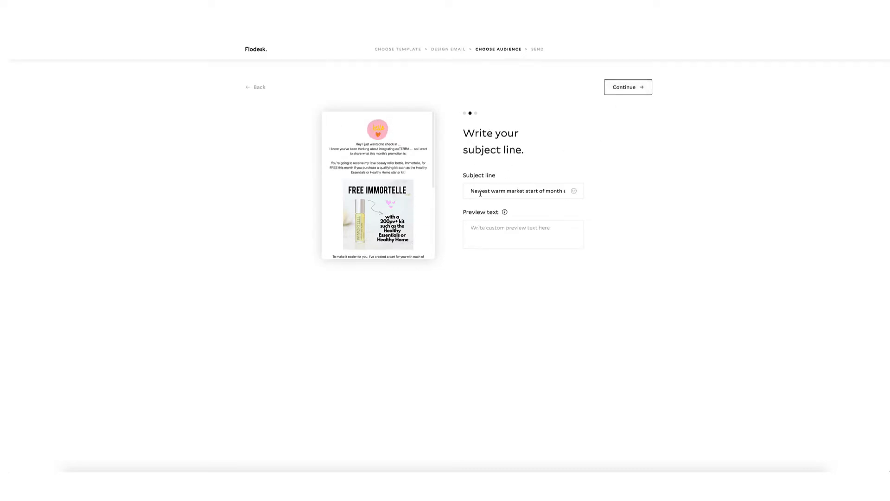
click(620, 89)
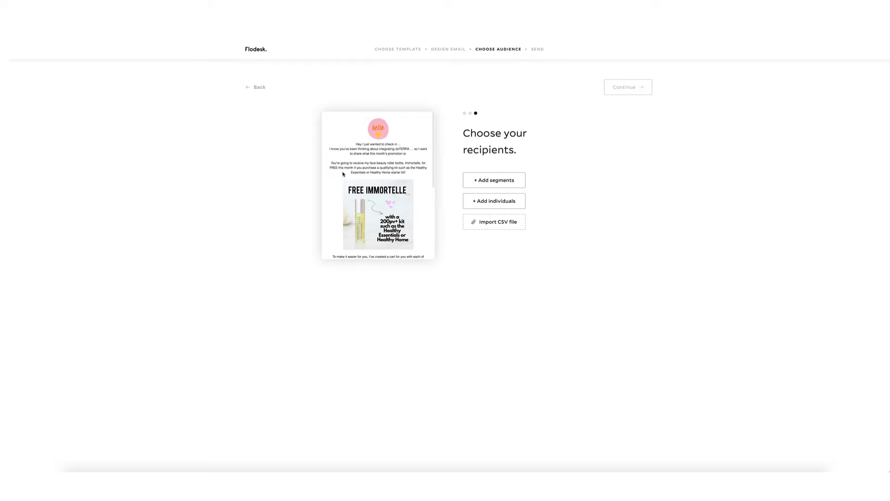
Include the INTEREST IN DOTERRA (warm market) segment as the audience for 125 recipients, then step back.
click(509, 181)
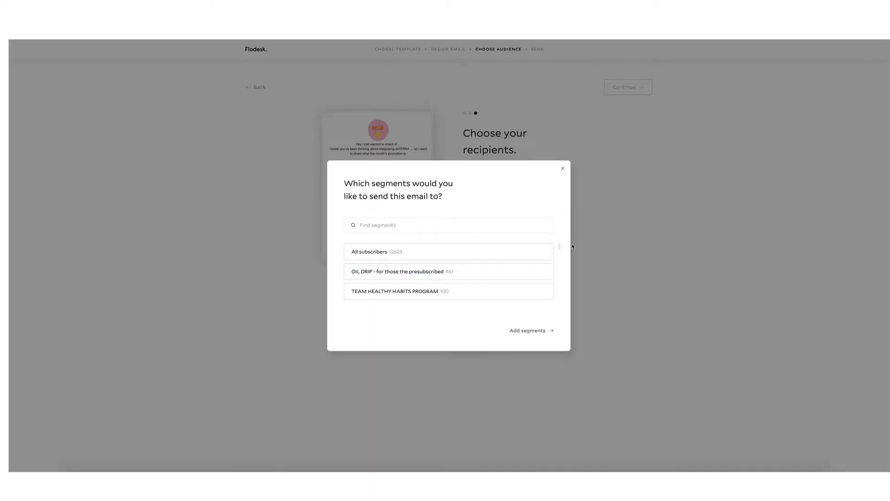
scroll(557, 264, down, 10)
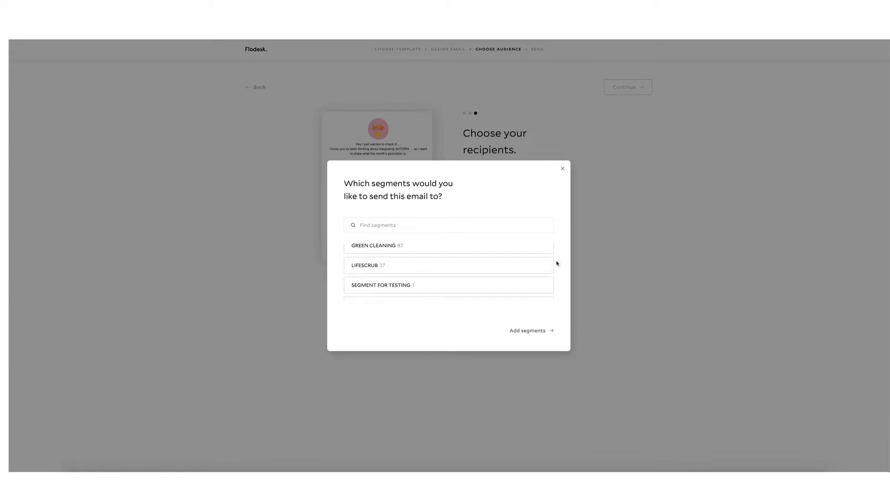
scroll(557, 263, down, 6)
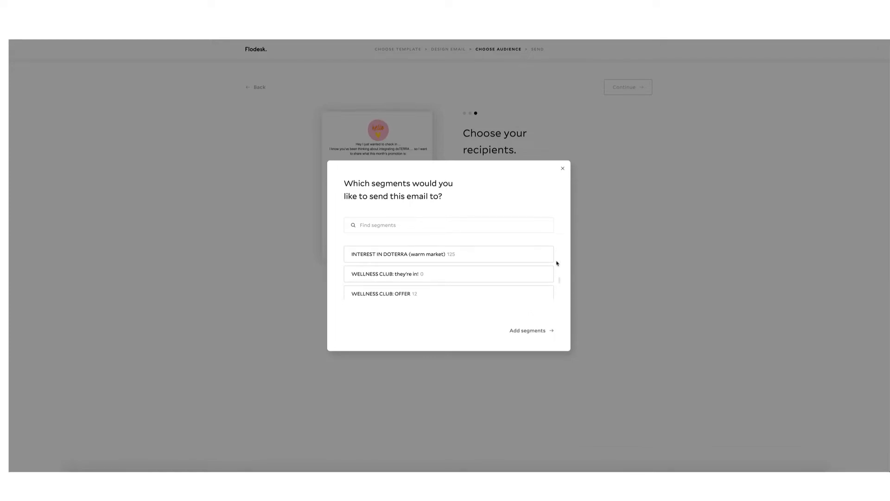
scroll(556, 263, down, 5)
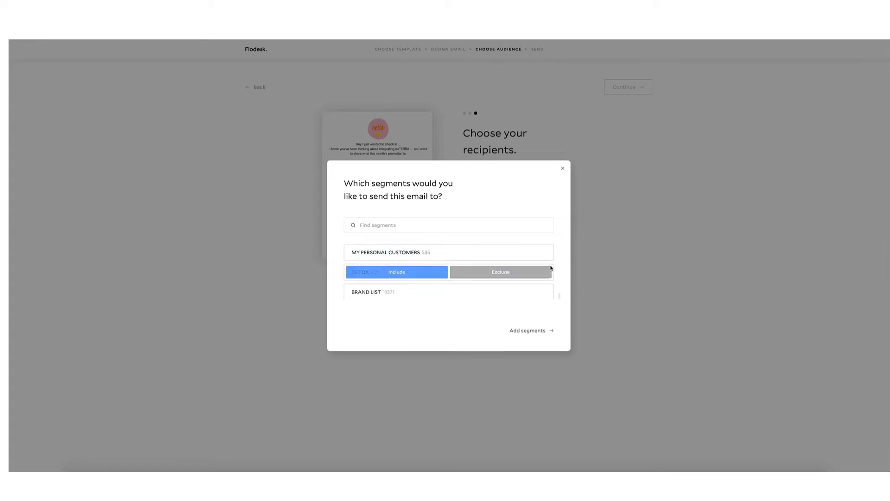
scroll(556, 278, down, 4)
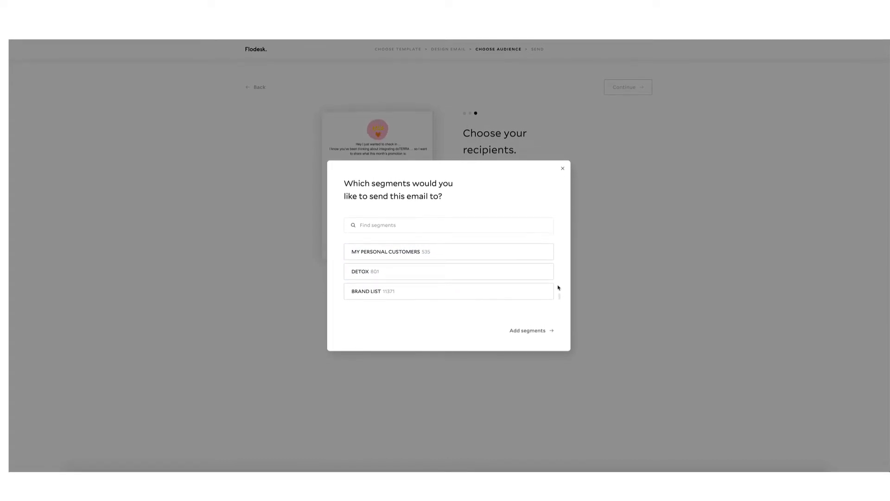
scroll(558, 288, up, 5)
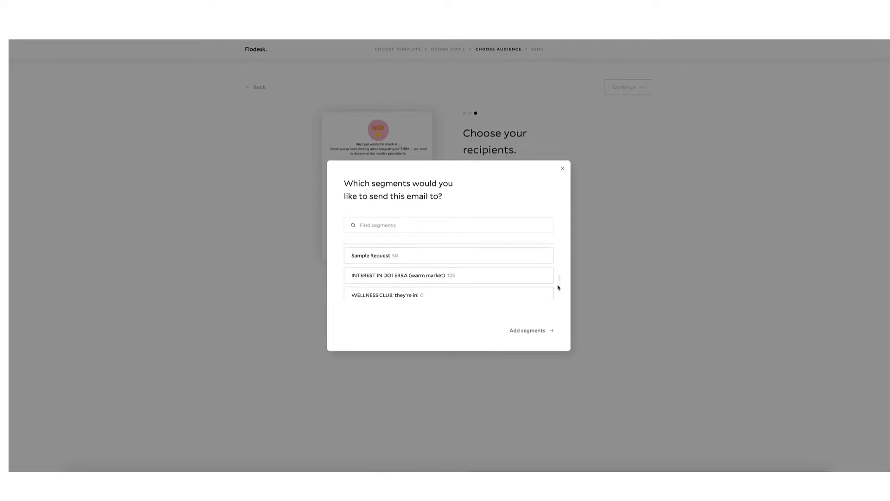
click(394, 282)
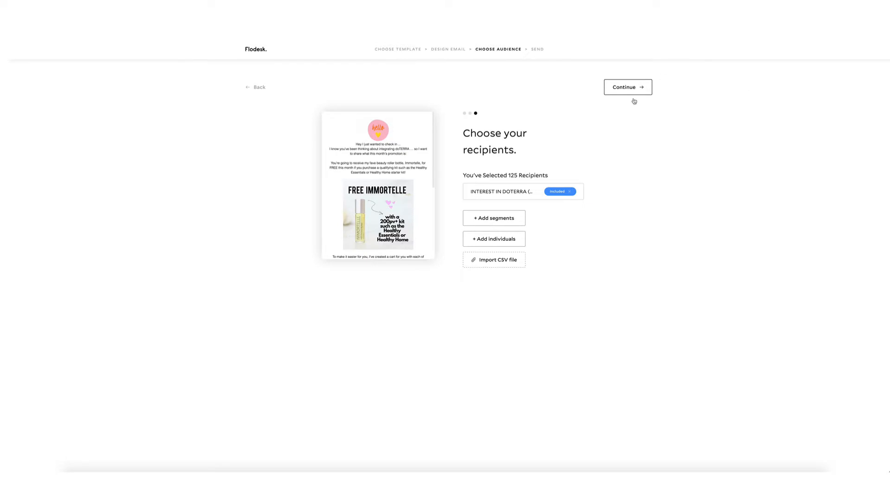
click(253, 89)
click(254, 87)
Back in the design editor, delete the Free Immortelle image block and open the block chooser there.
click(254, 87)
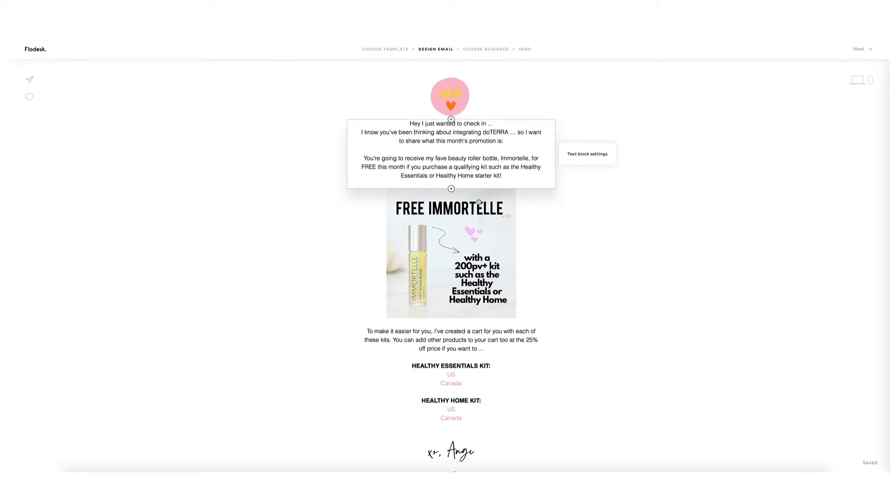
click(527, 236)
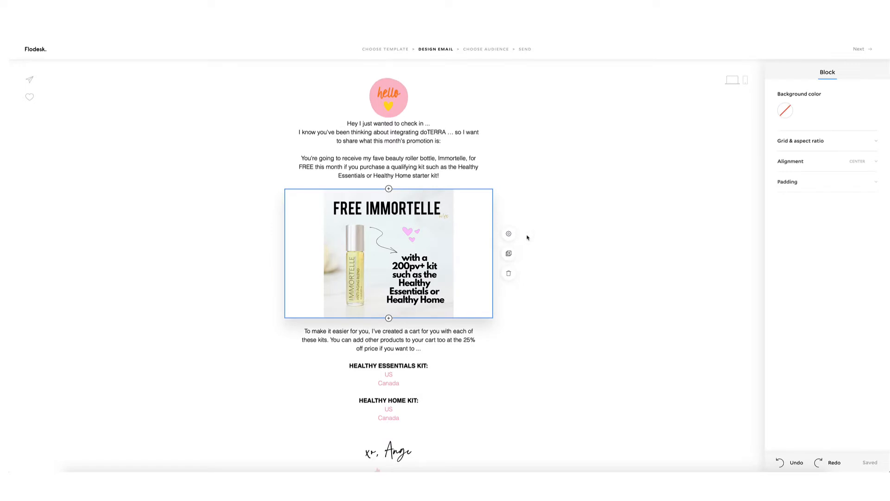
click(510, 275)
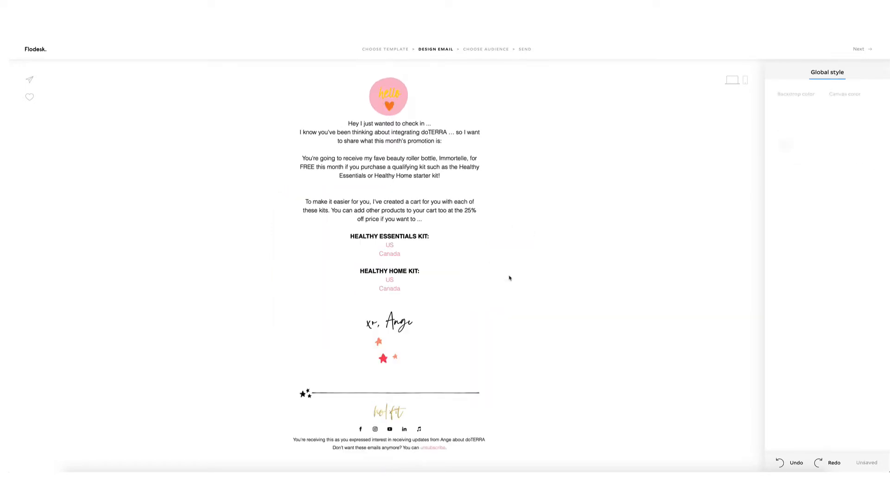
click(389, 190)
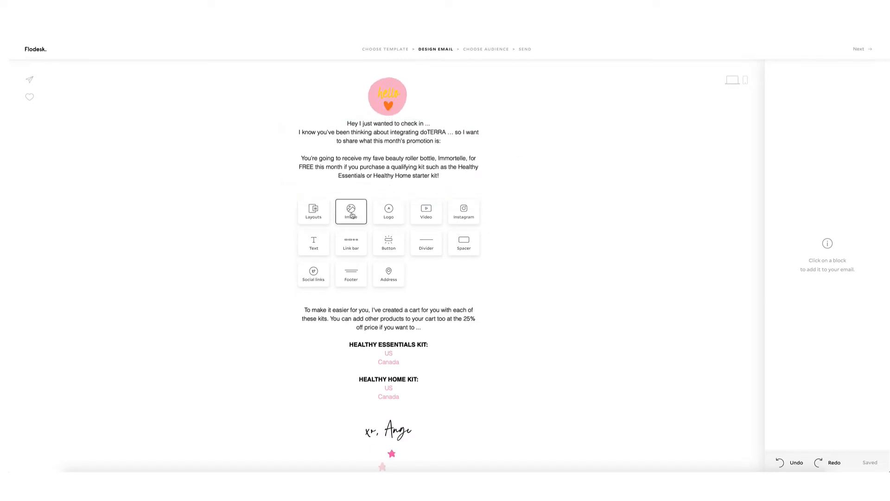
Insert the '6 Tips to Photograph Food' layout block where the image was and browse other layouts.
click(319, 213)
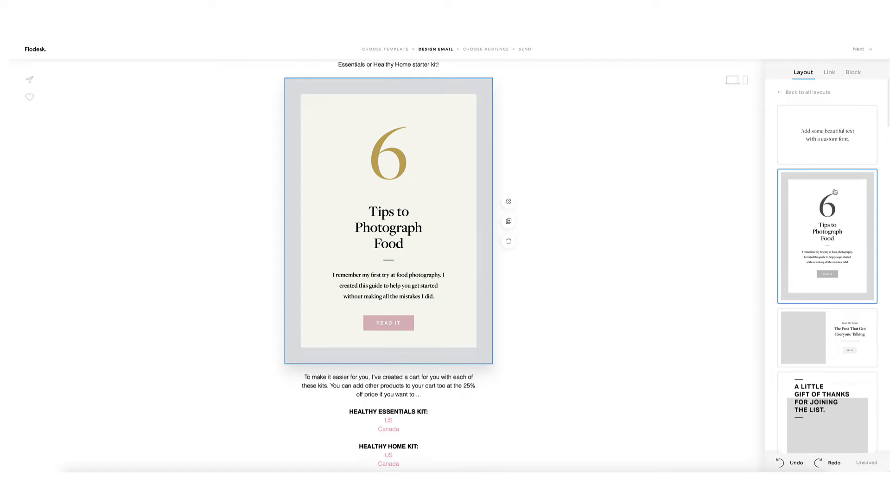
scroll(835, 191, down, 10)
scroll(835, 192, down, 8)
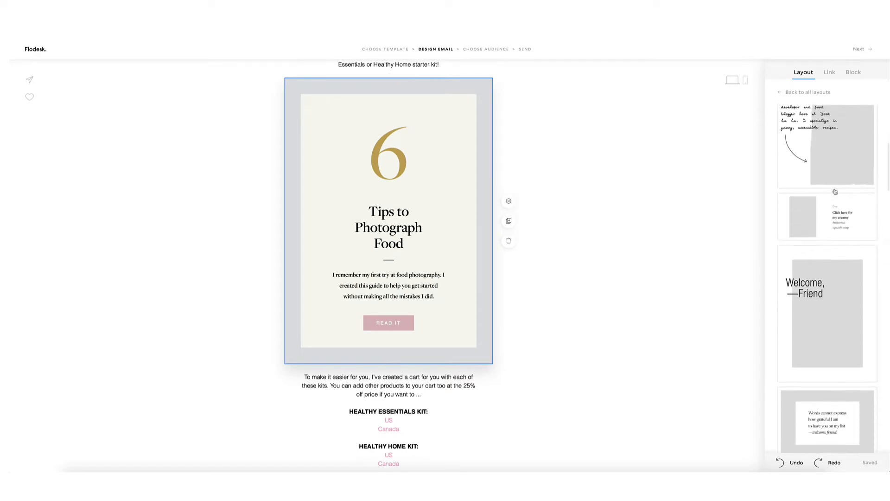
scroll(835, 191, down, 2)
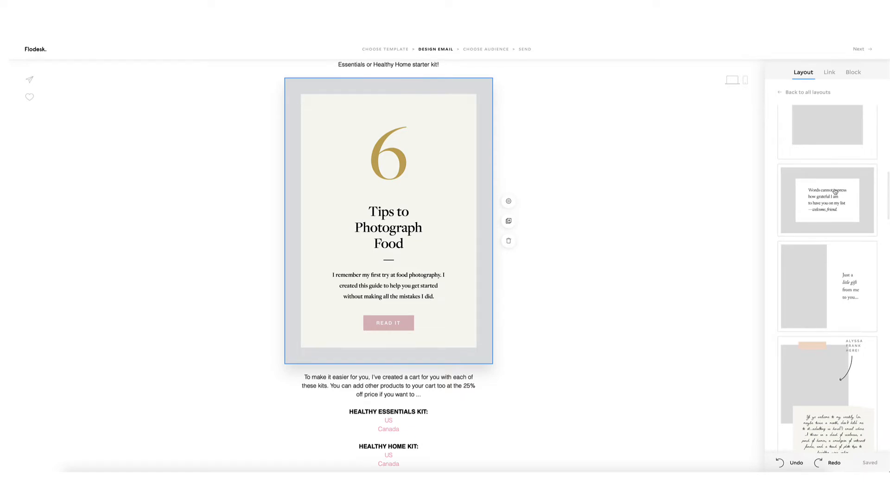
scroll(836, 192, down, 3)
Switch the block to the taped-photo handwritten-note layout and upload the doTERRA product screenshot.
click(824, 294)
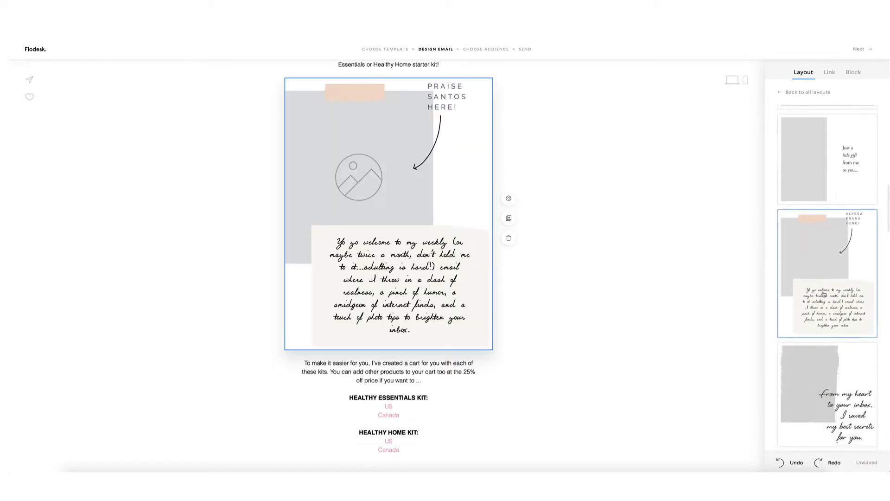
click(408, 182)
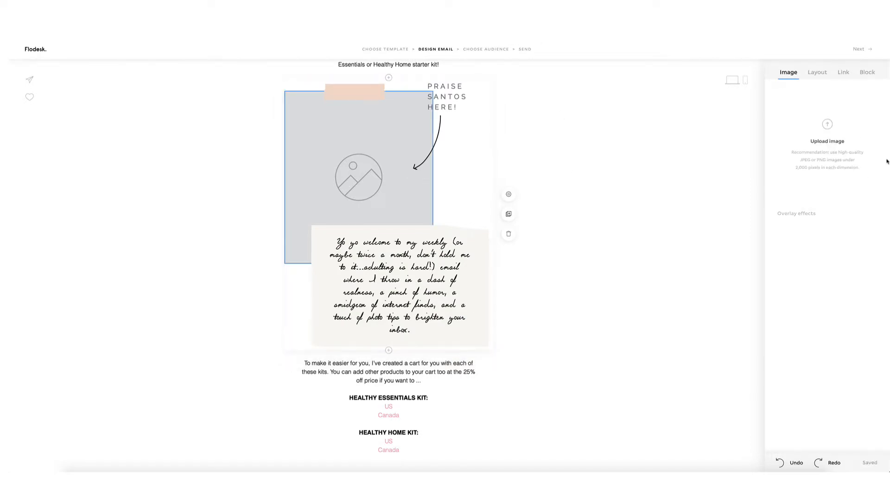
click(834, 145)
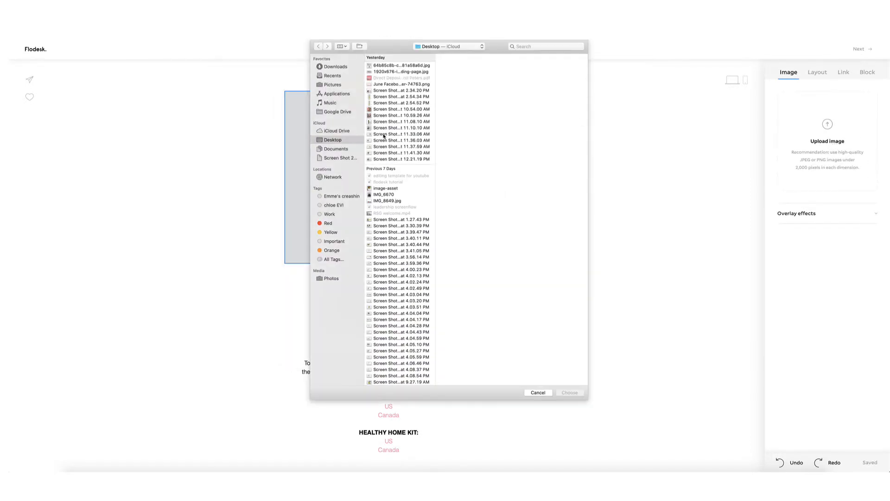
click(384, 91)
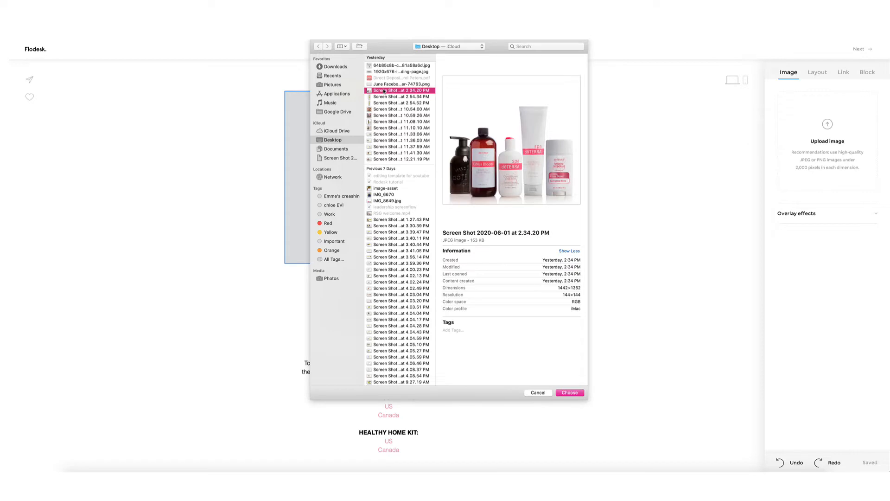
double_click(384, 90)
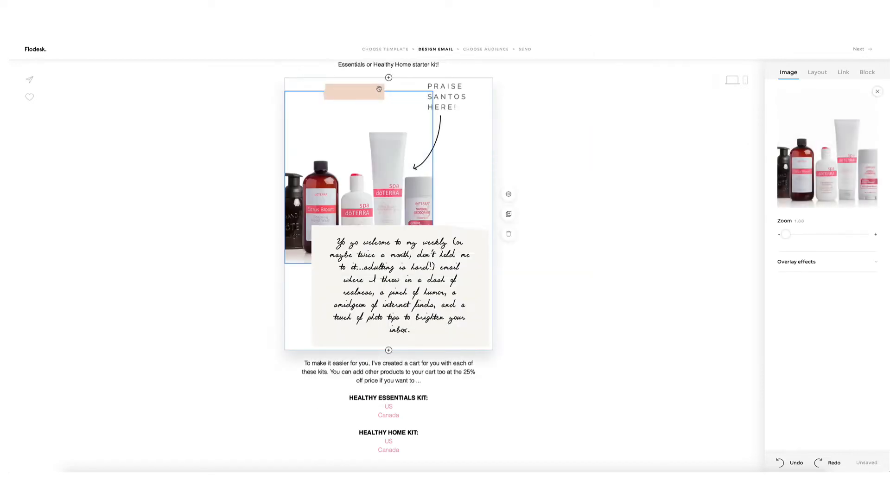
Replace the name label above the arrow with 'NEW' and select the handwritten note's text.
click(456, 101)
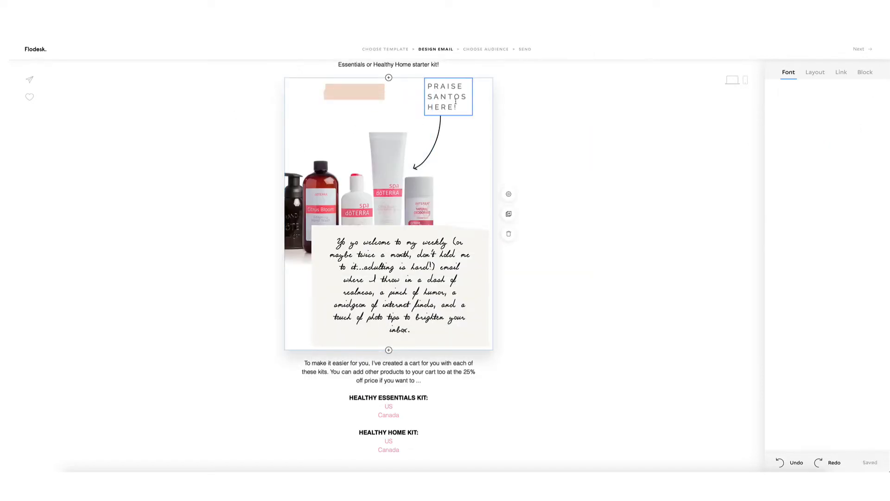
key(ctrl+a)
key(BackSpace)
text(NEW)
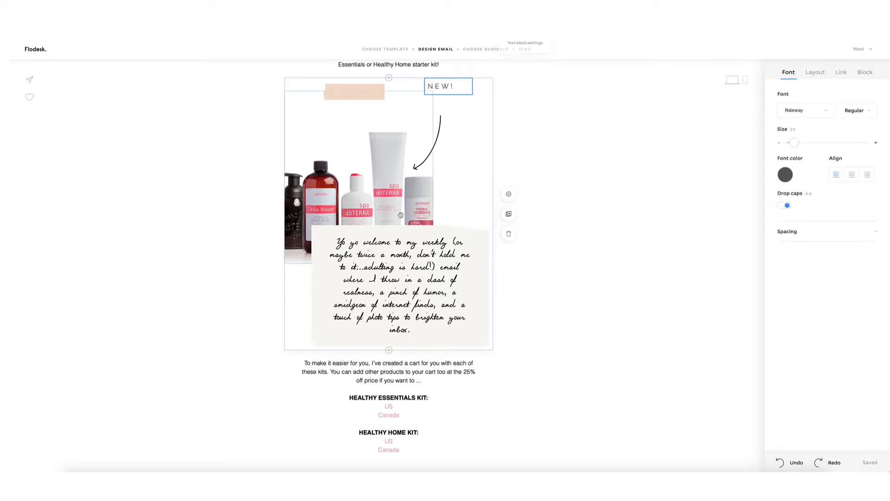
click(425, 305)
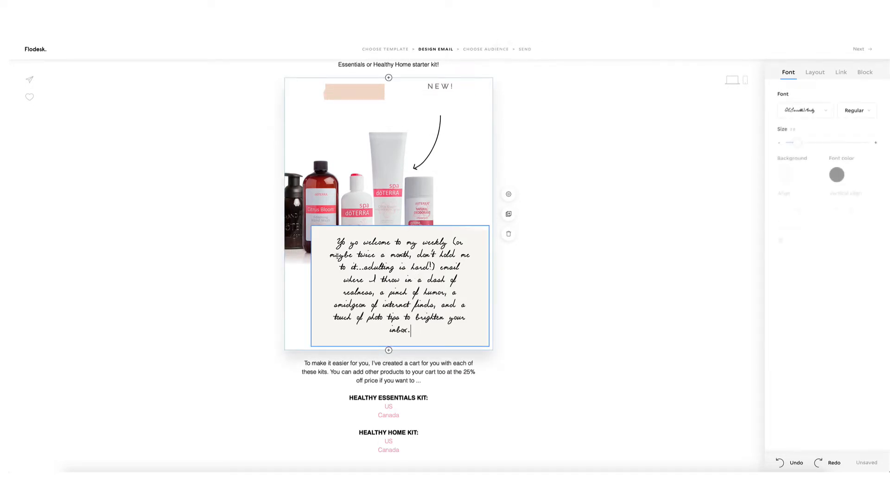
drag(411, 330, 337, 256)
click(586, 274)
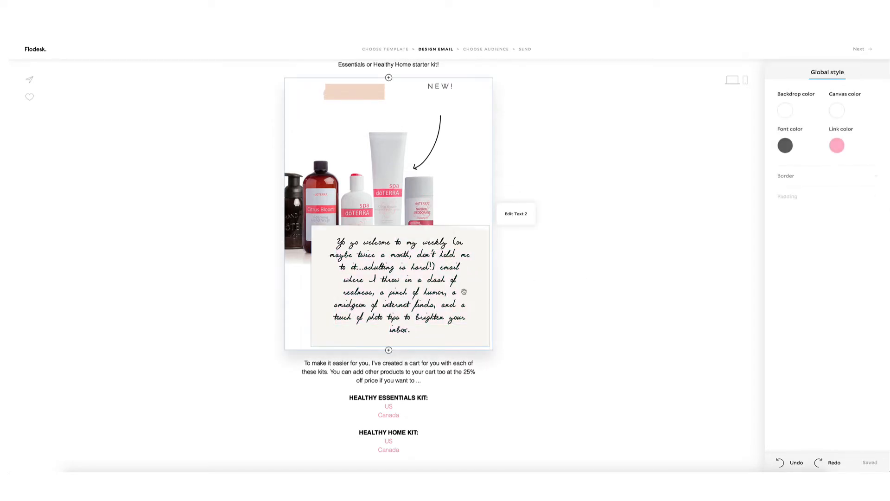
Preview the quote, Get 25% off and gift layouts on the product block, then apply Welcome, Friend.
scroll(464, 293, up, 3)
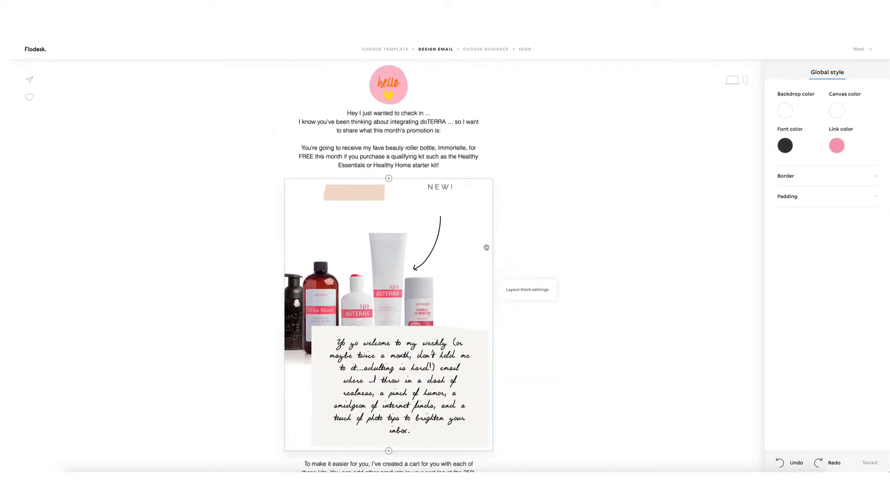
click(481, 243)
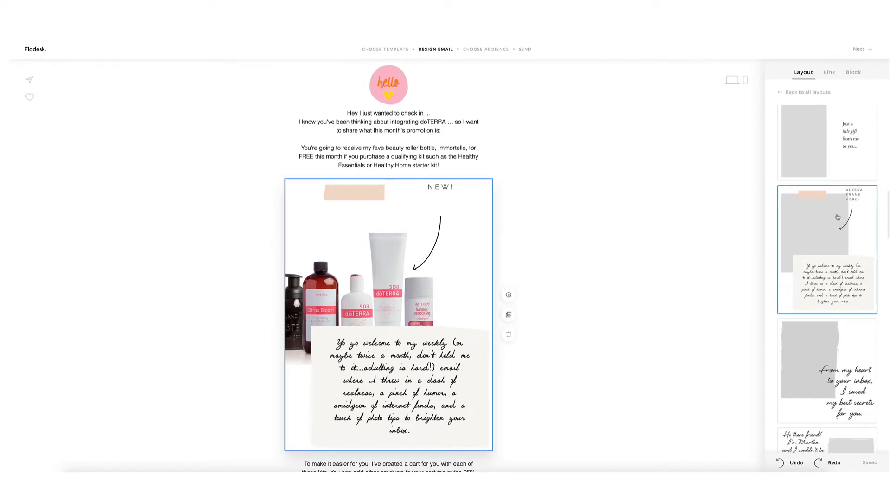
scroll(838, 217, down, 10)
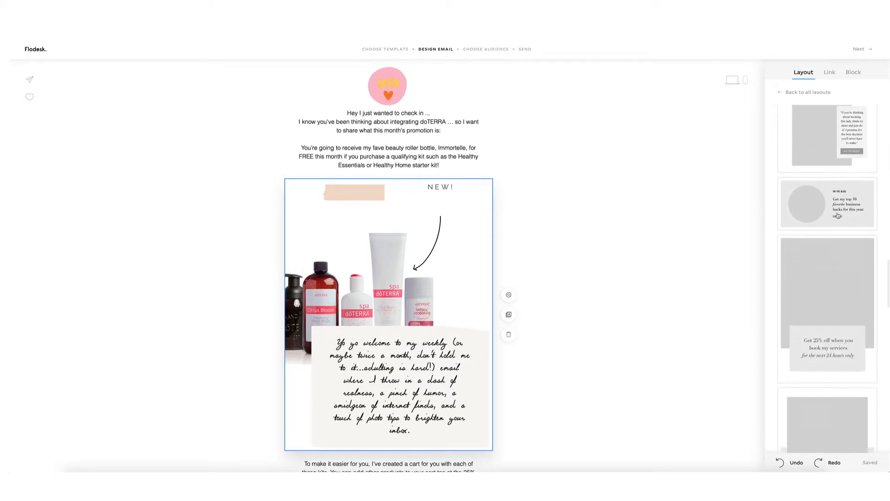
click(828, 161)
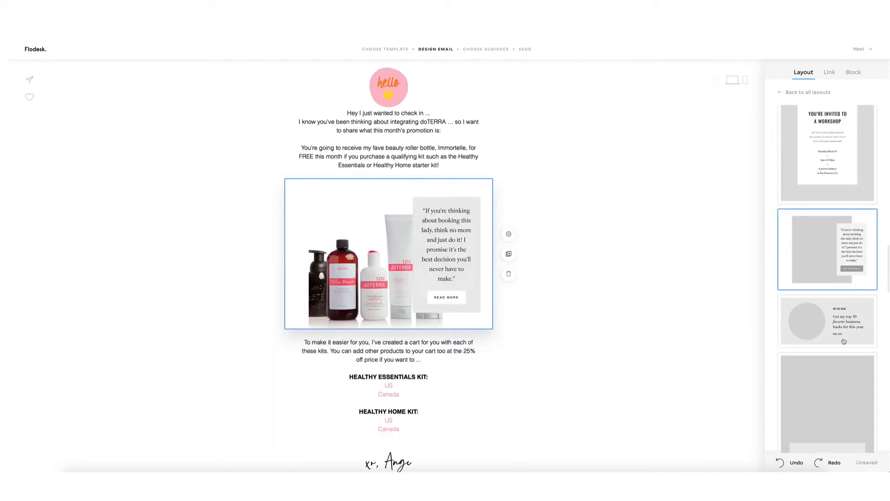
click(809, 323)
click(814, 322)
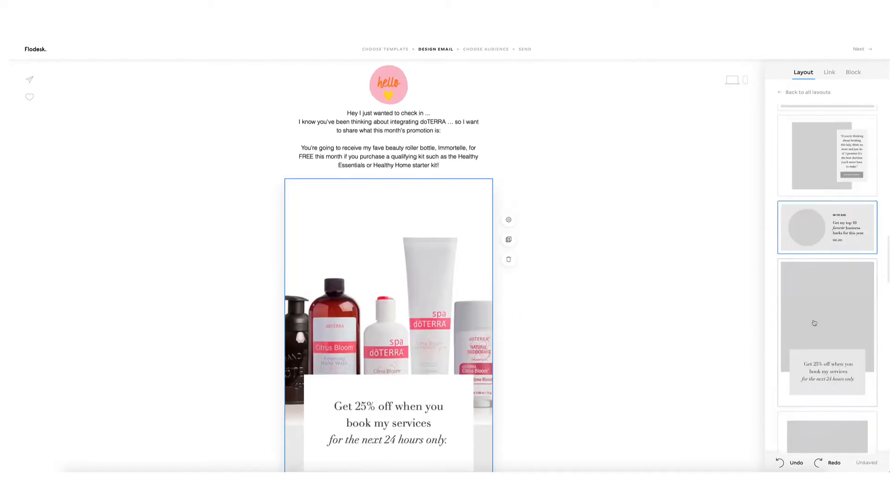
scroll(827, 301, up, 10)
scroll(830, 291, up, 5)
click(828, 246)
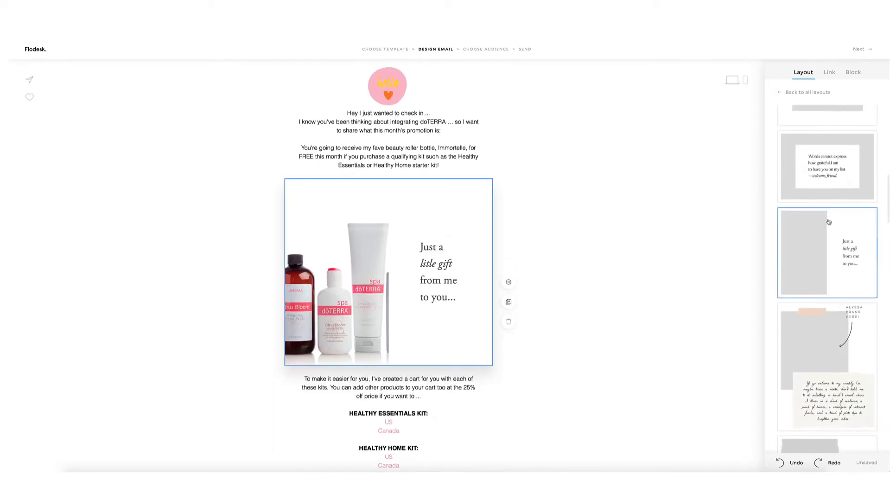
click(821, 173)
click(812, 130)
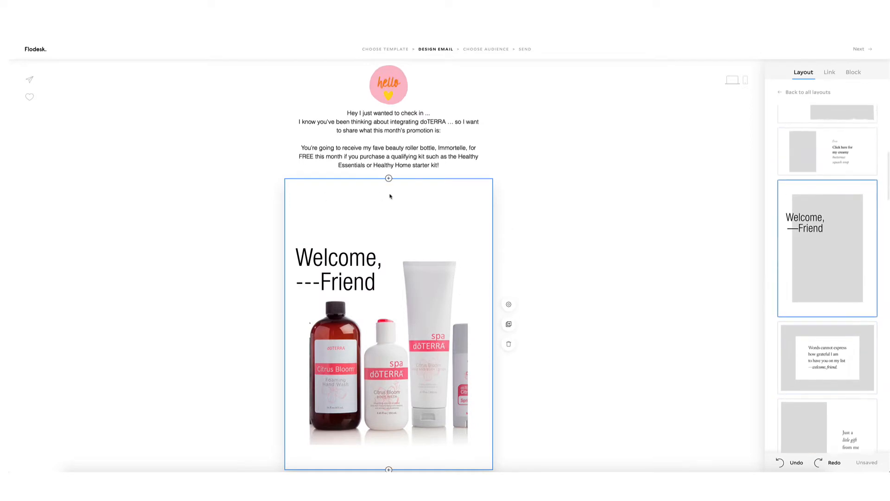
scroll(391, 195, down, 6)
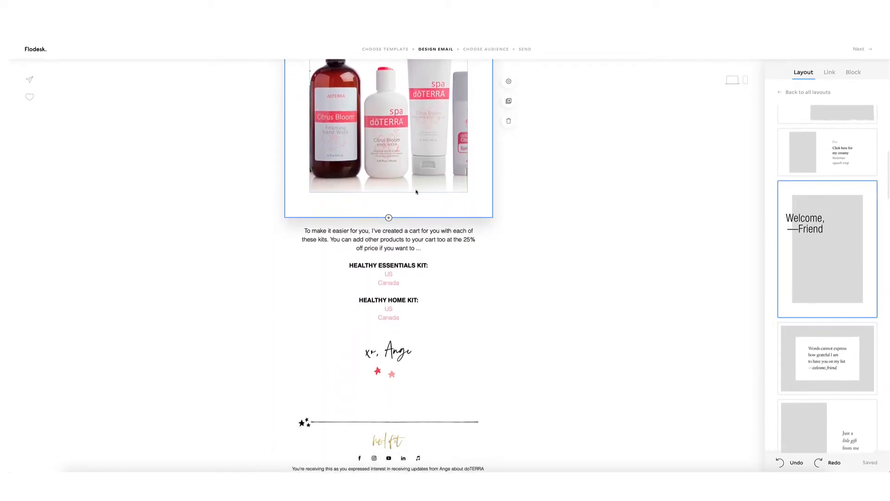
Add an image block below the photo as a 4-column grid with almost no spacing.
click(389, 217)
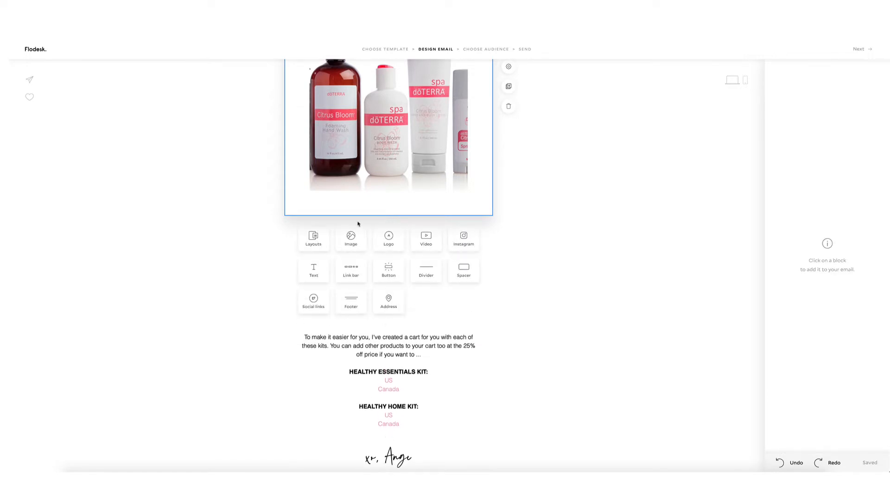
click(347, 246)
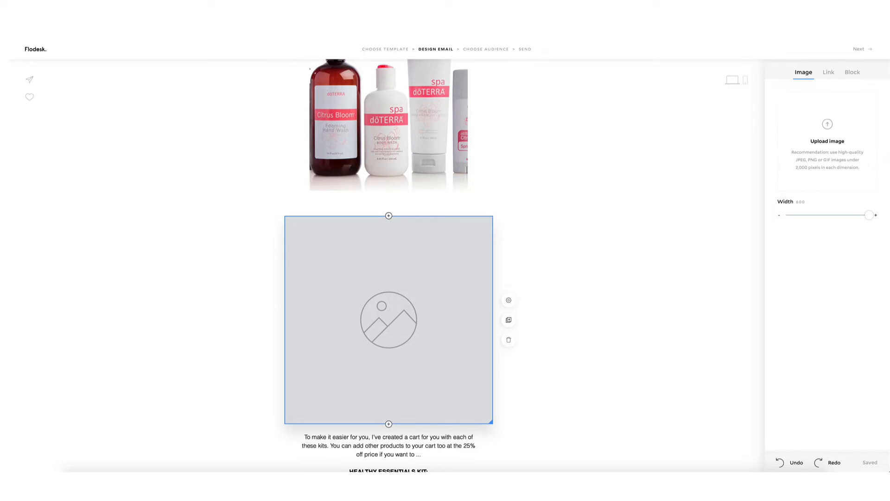
click(853, 73)
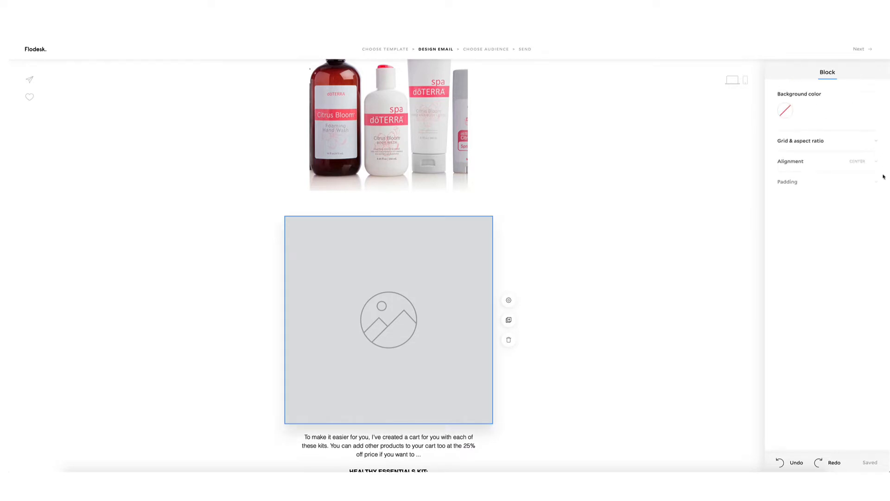
click(830, 144)
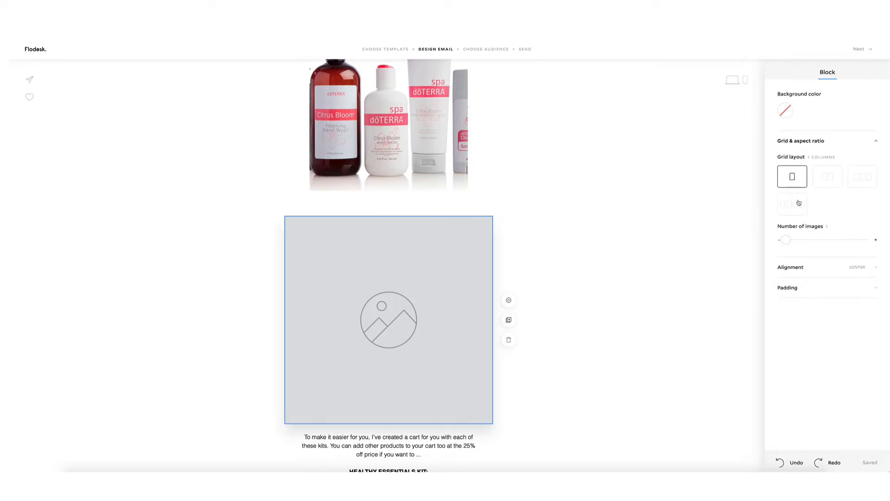
click(800, 203)
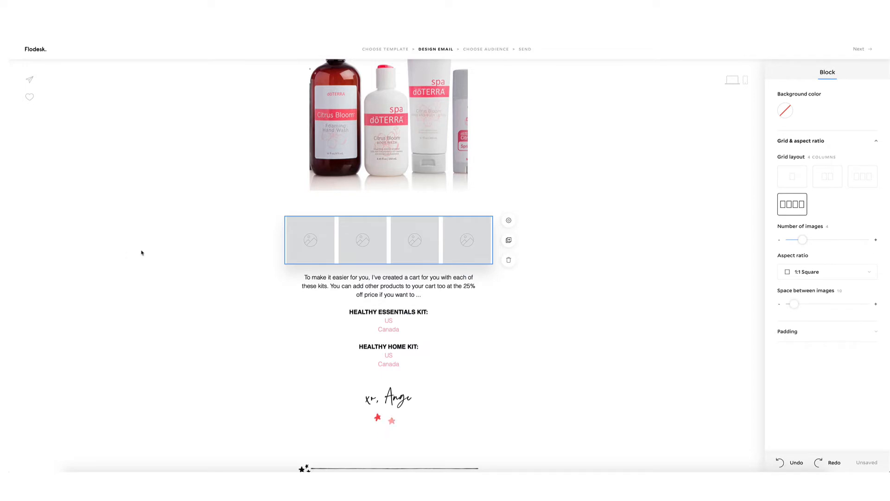
mouse_move(794, 306)
mouse_down()
mouse_move(869, 301)
mouse_move(786, 304)
mouse_up()
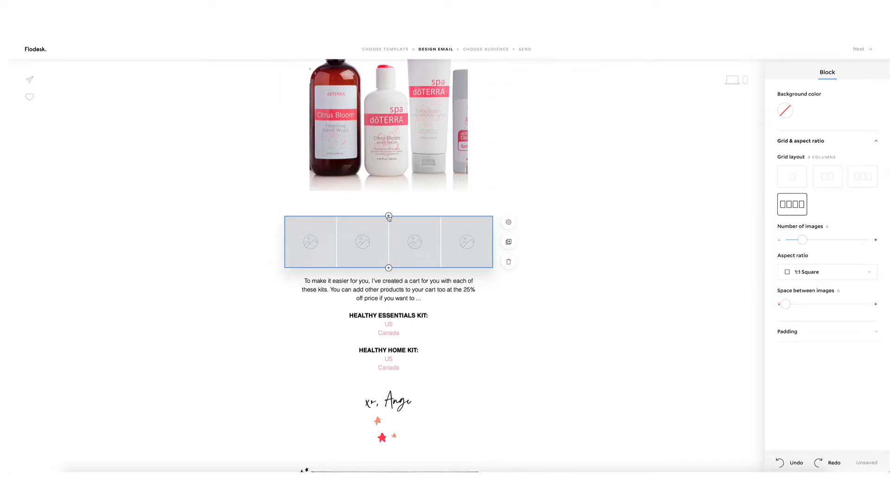
click(389, 216)
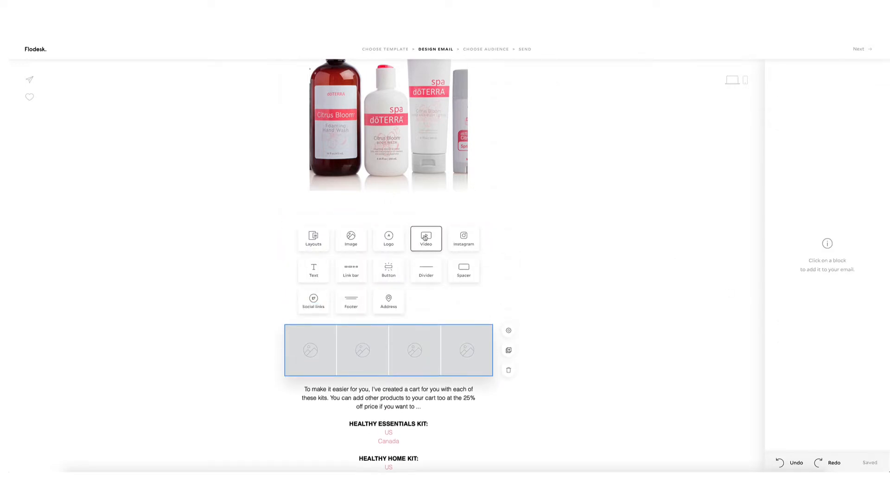
Insert a video block above the image grid and focus its Video URL field.
click(426, 238)
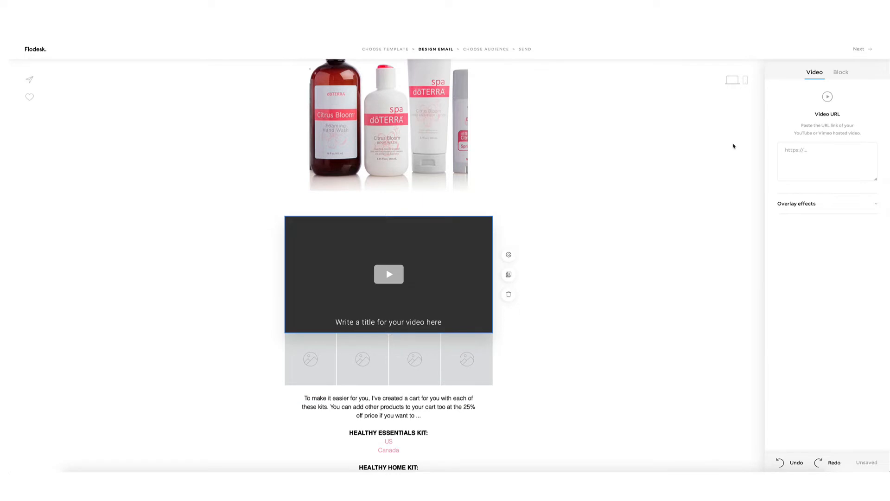
click(838, 150)
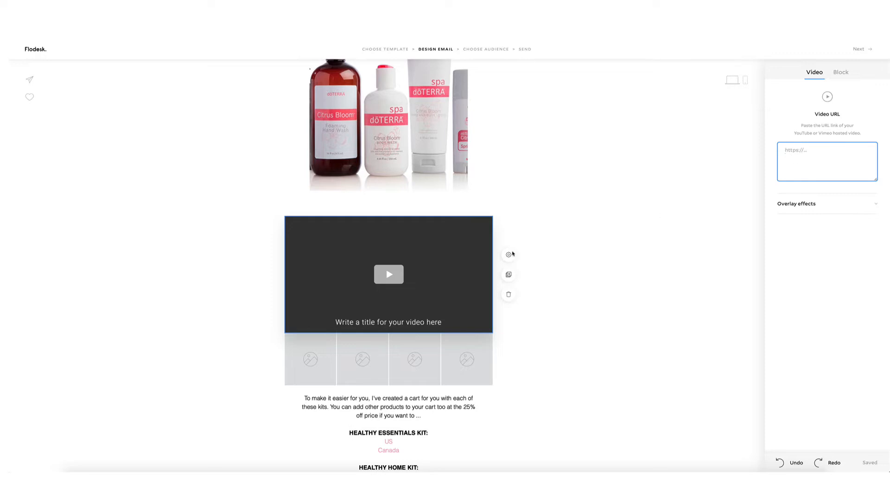
click(389, 217)
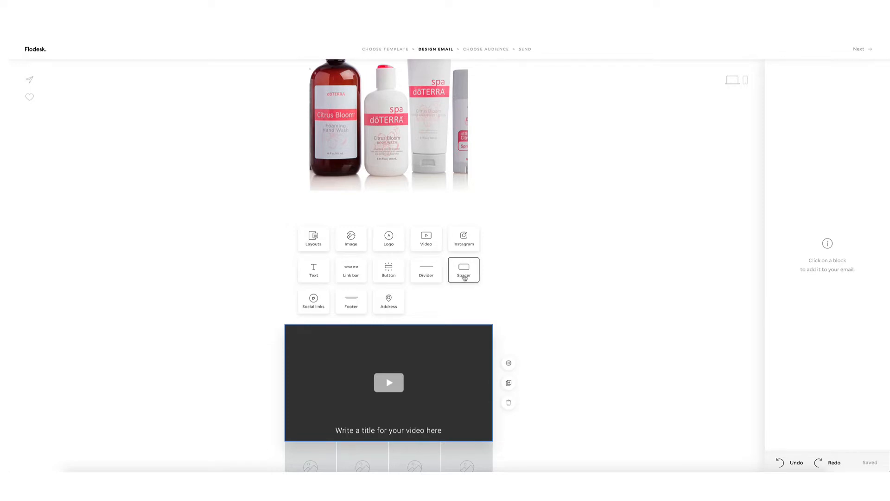
Add an Instagram feed block above the video, raising its grid to show six images.
click(463, 239)
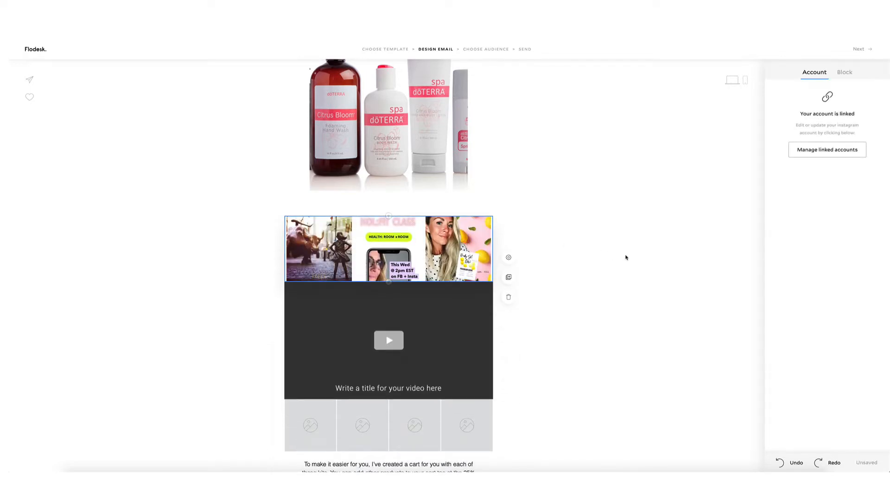
click(845, 73)
click(806, 147)
drag(800, 240, 824, 239)
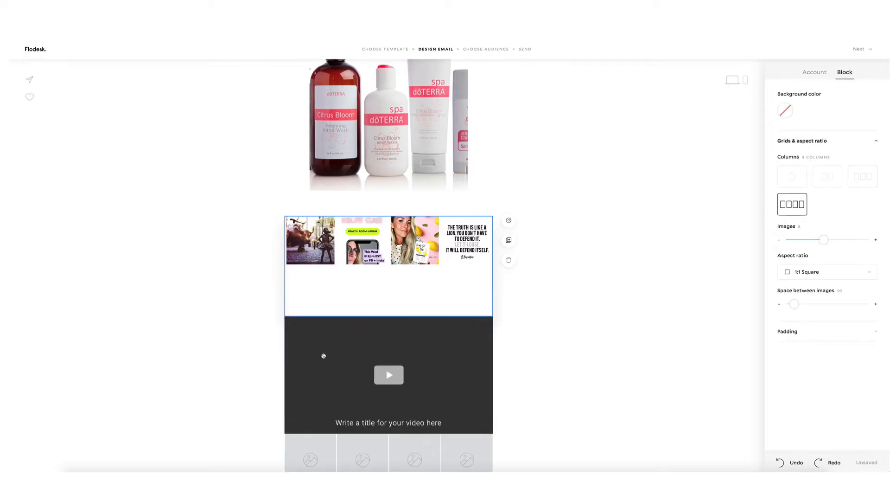
click(607, 310)
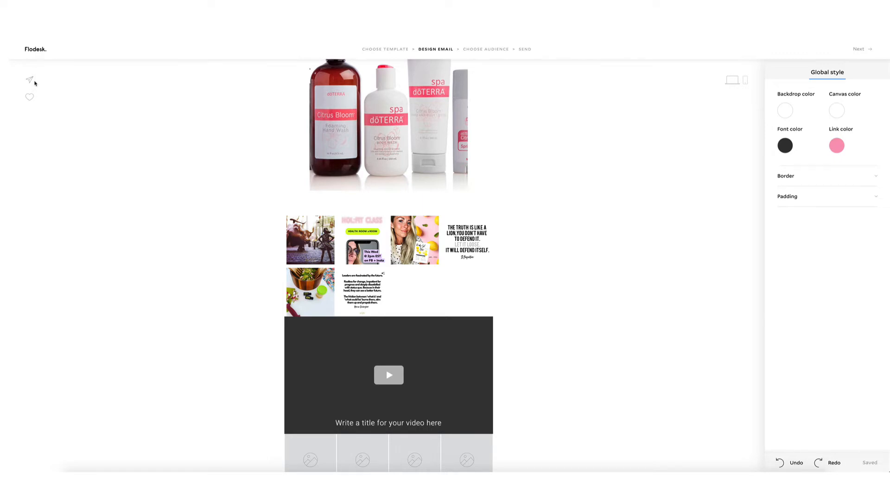
scroll(453, 197, up, 6)
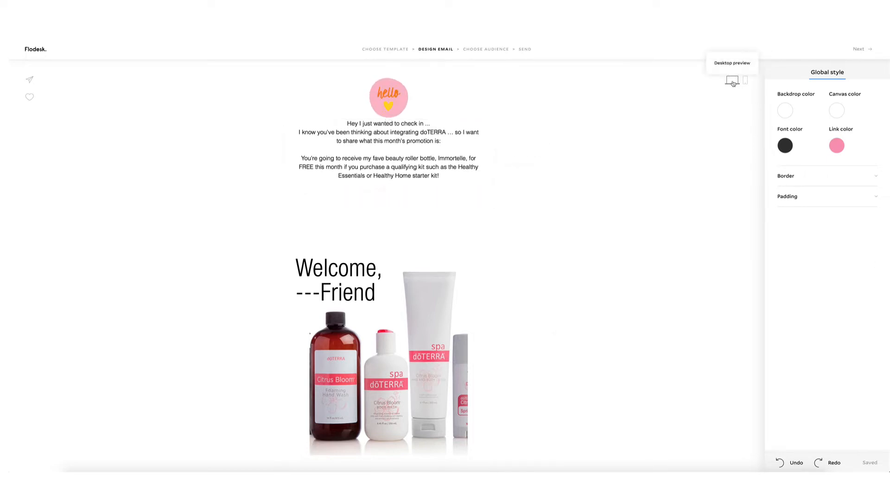
click(747, 84)
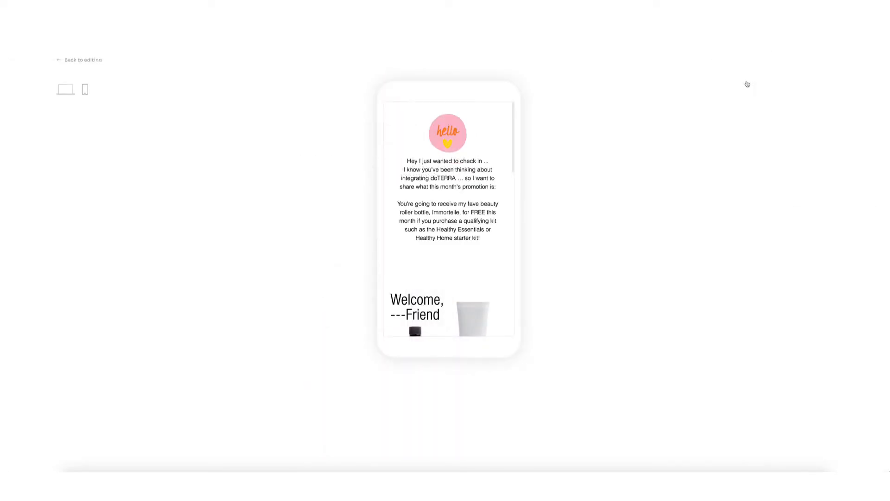
scroll(483, 182, down, 10)
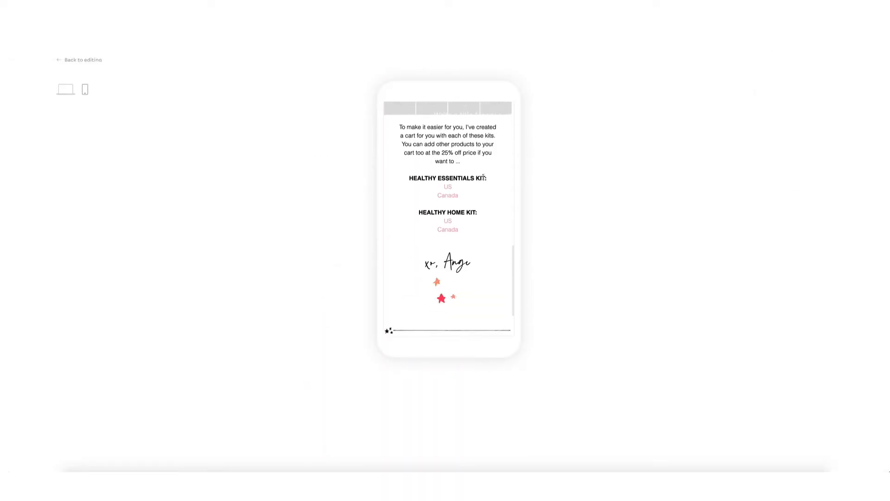
scroll(483, 181, up, 10)
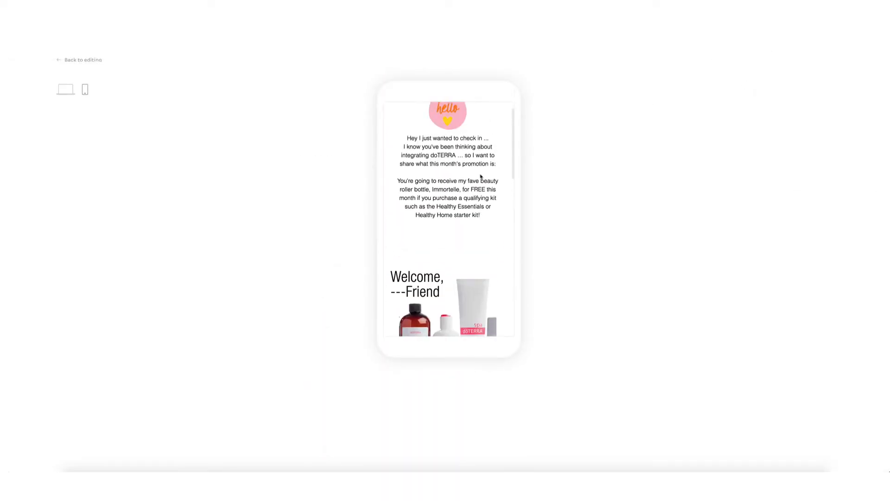
click(71, 61)
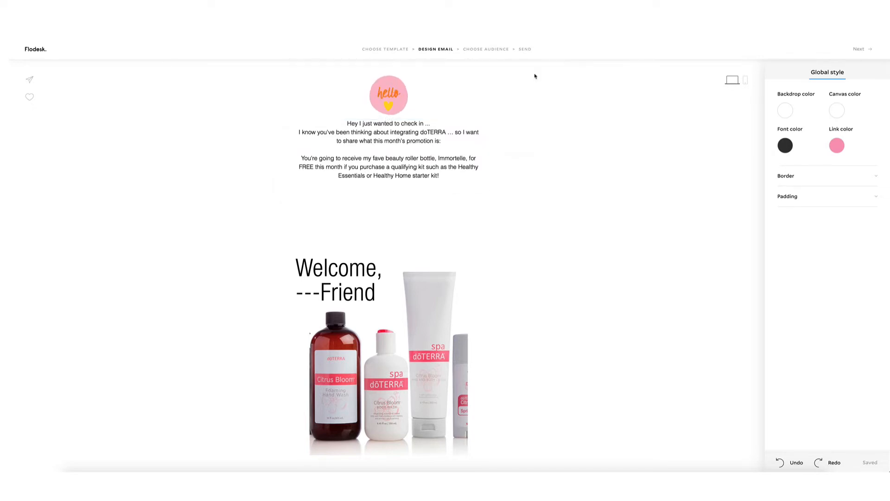
Go to the emails dashboard and review the Scheduled and then the Sent emails.
click(33, 50)
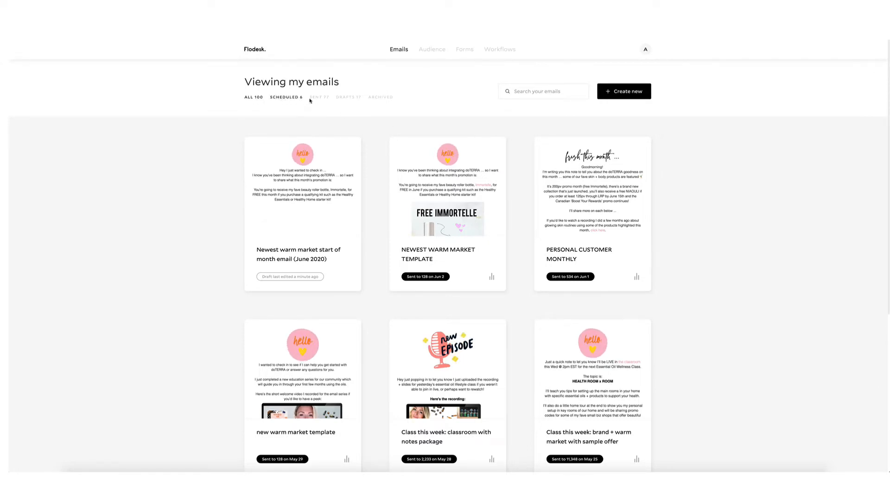
click(292, 98)
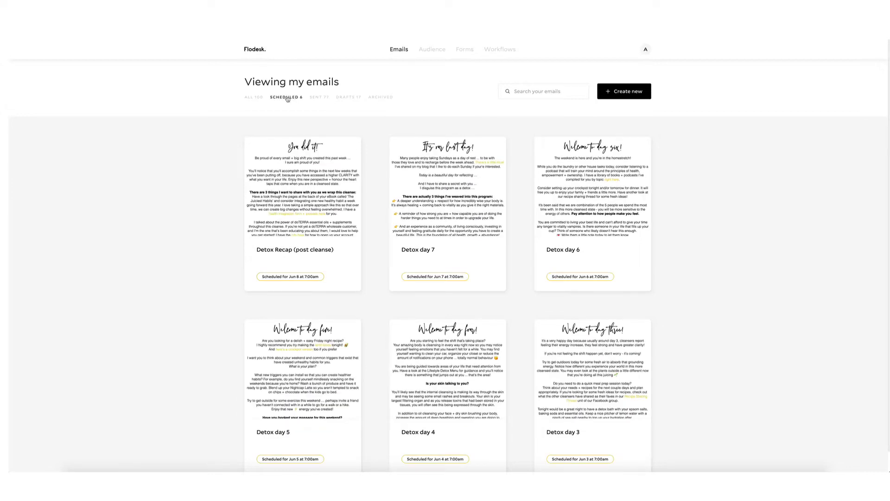
scroll(683, 222, down, 1)
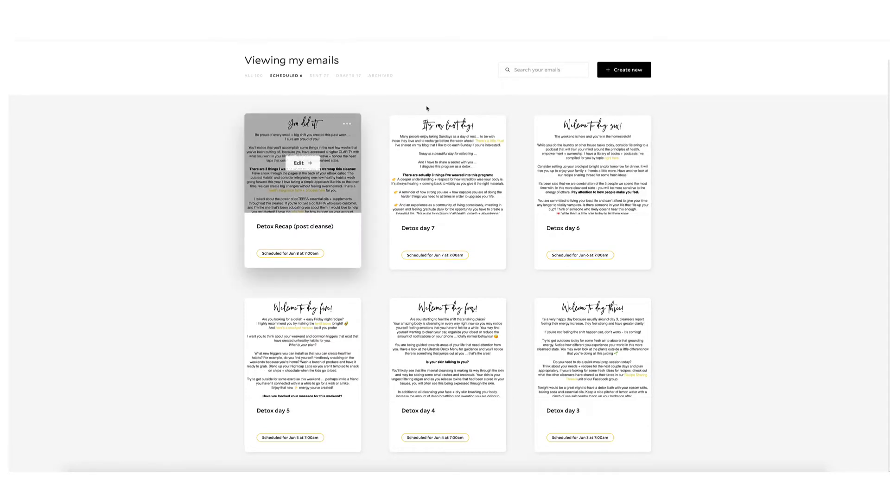
mouse_move(308, 168)
click(319, 75)
scroll(547, 243, down, 5)
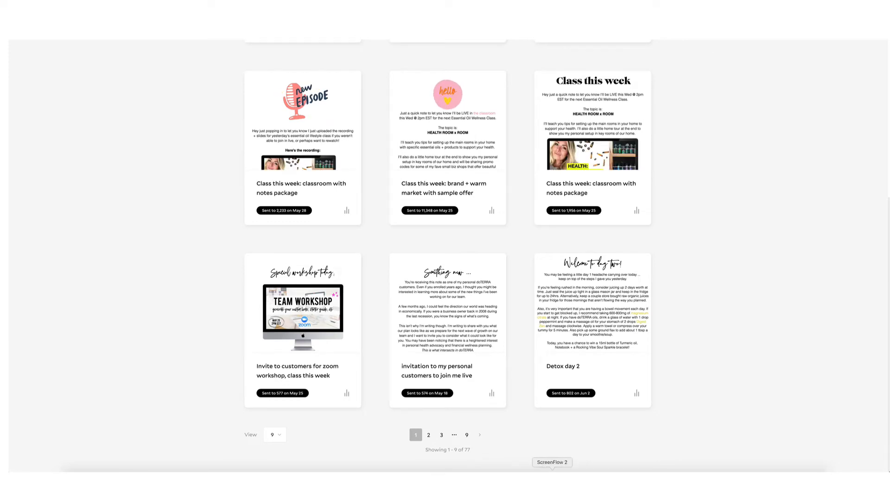
scroll(473, 385, up, 5)
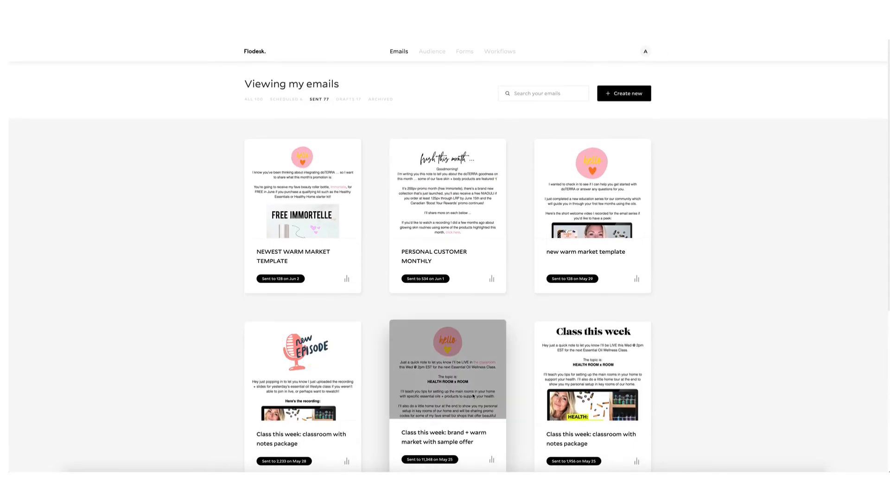
scroll(417, 236, down, 5)
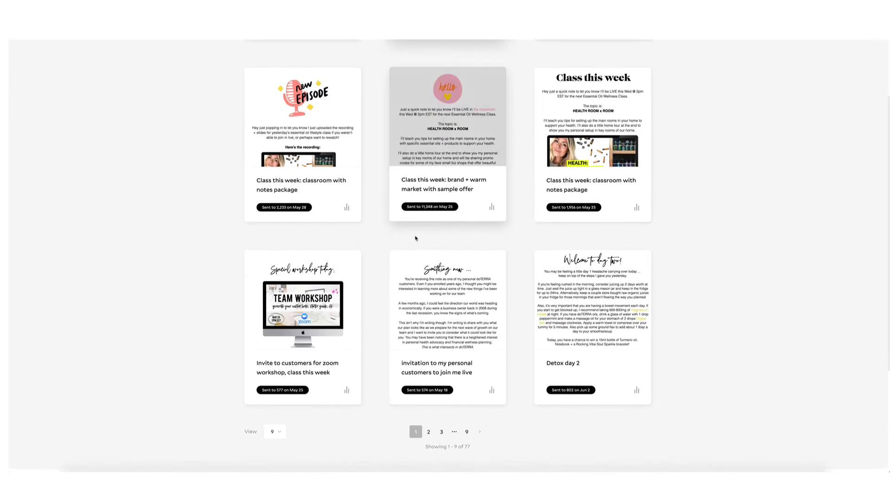
scroll(476, 262, up, 5)
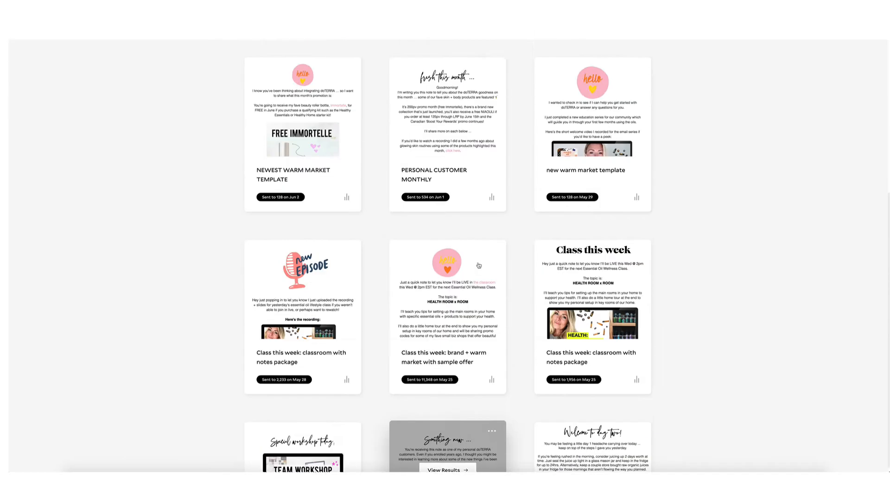
Search the sent emails for 'class' to filter the list.
click(536, 90)
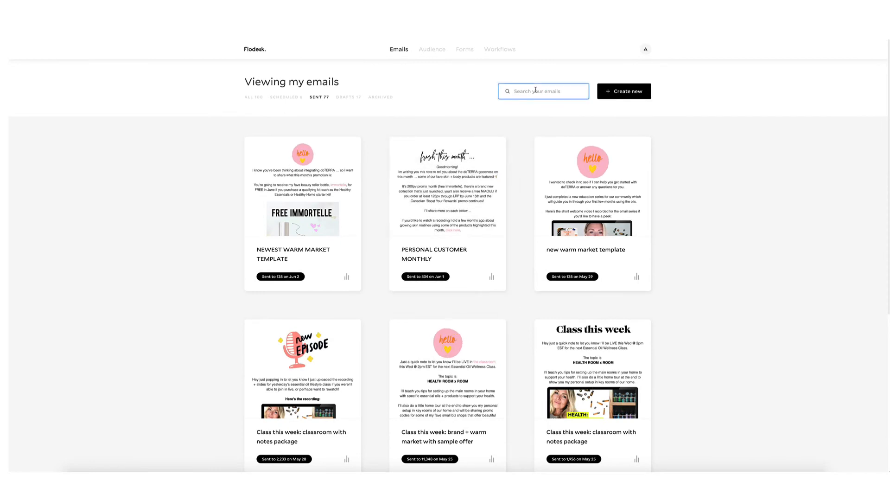
text(class)
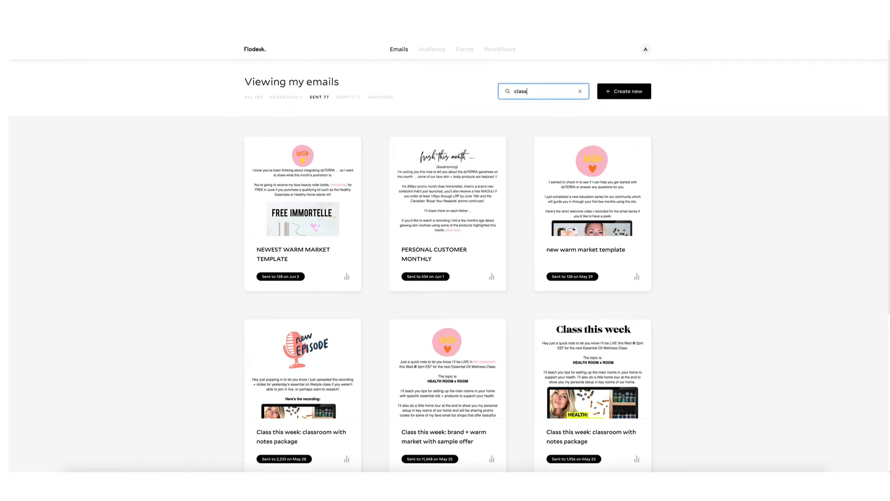
scroll(596, 199, down, 5)
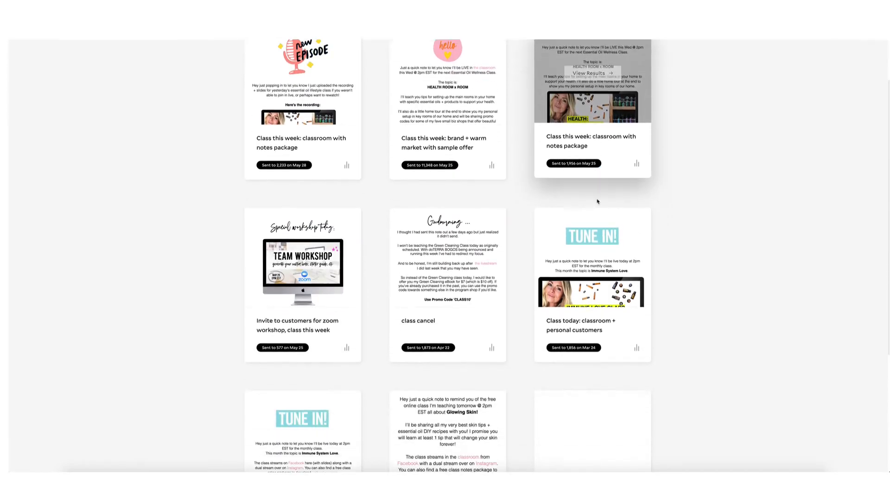
scroll(602, 206, up, 5)
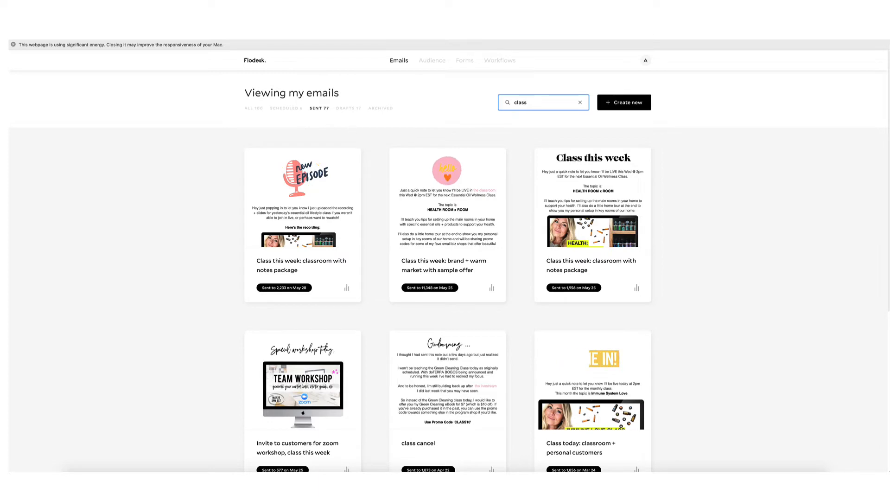
mouse_move(434, 63)
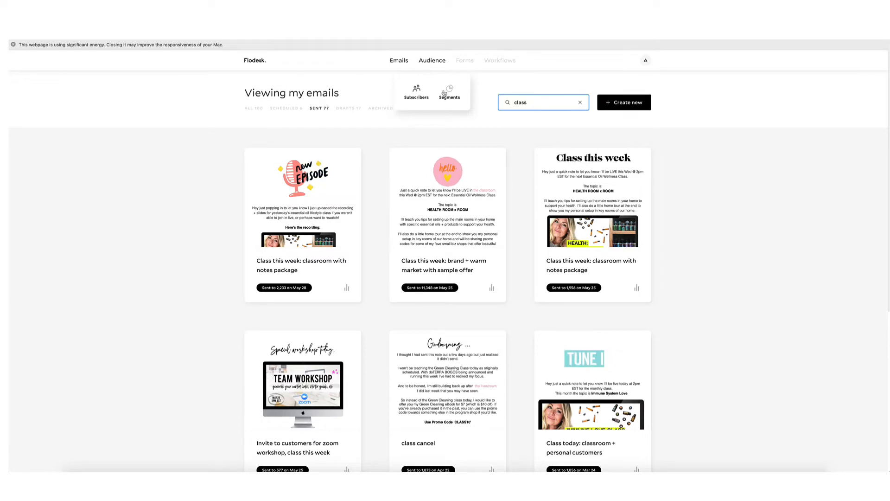
click(420, 94)
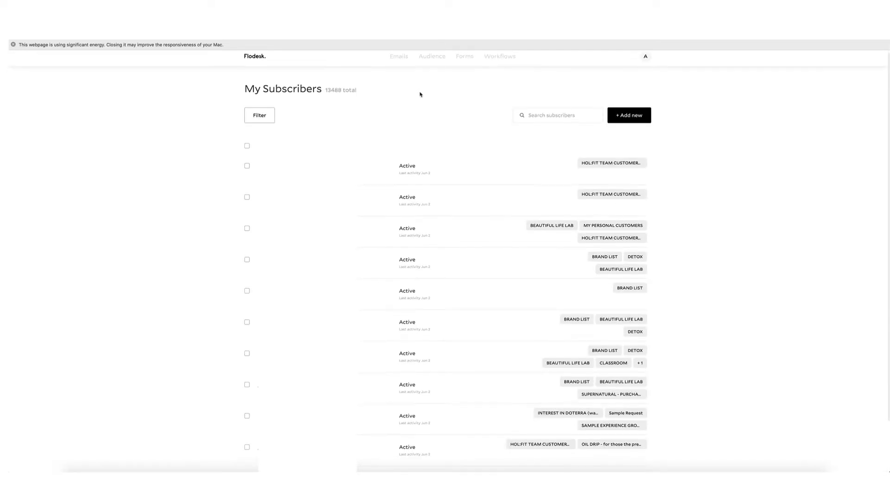
From the list of 13488 subscribers, open the audience Segments page.
scroll(382, 111, up, 1)
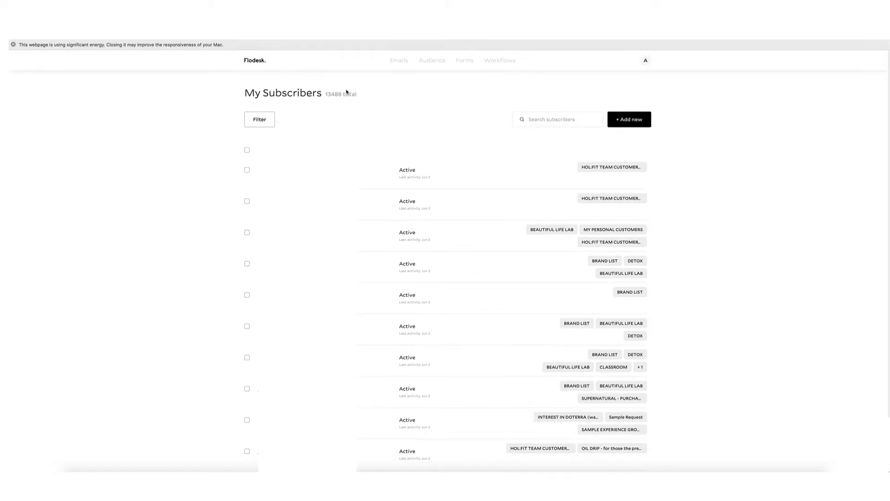
click(448, 89)
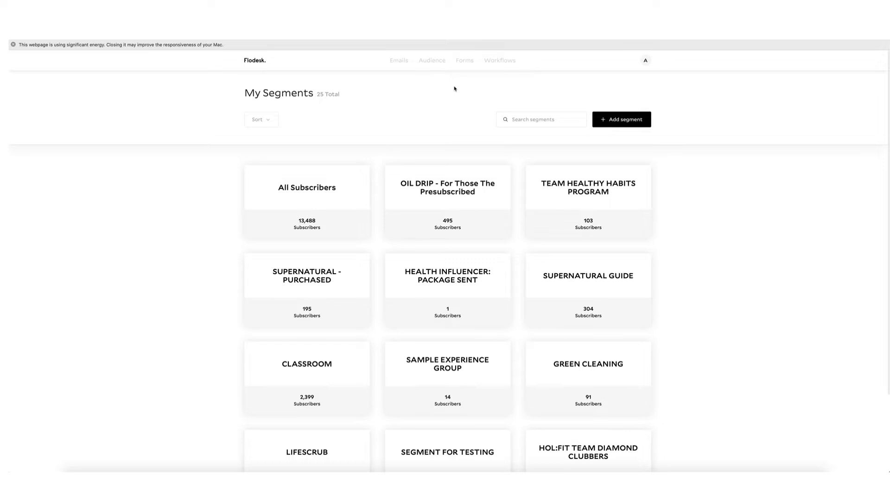
Switch the My Segments list to show 24 segments per page.
scroll(411, 103, down, 1)
mouse_move(306, 173)
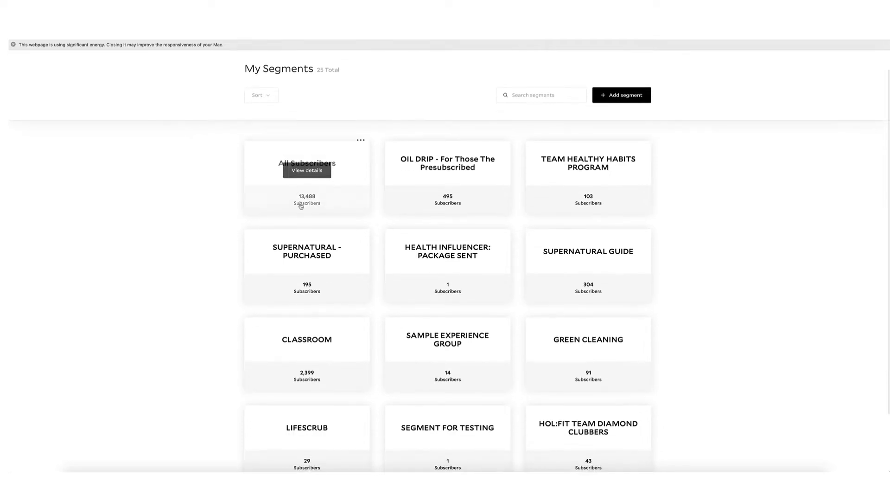
scroll(579, 258, down, 3)
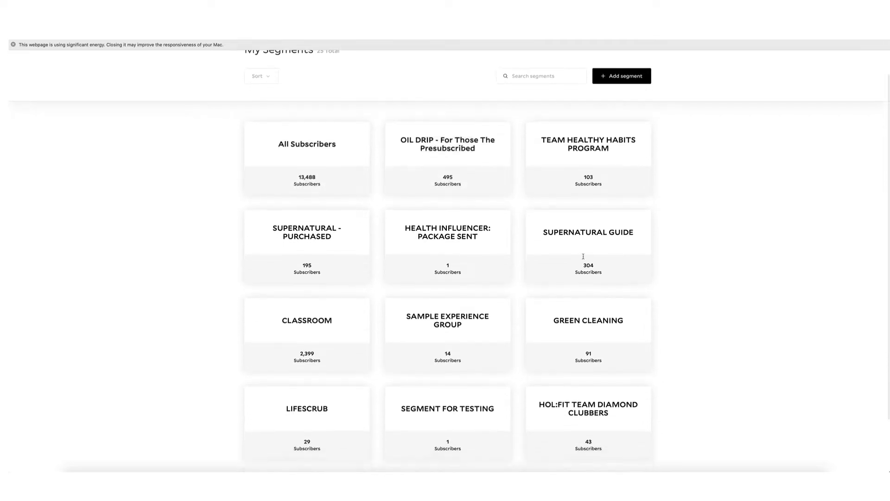
click(281, 435)
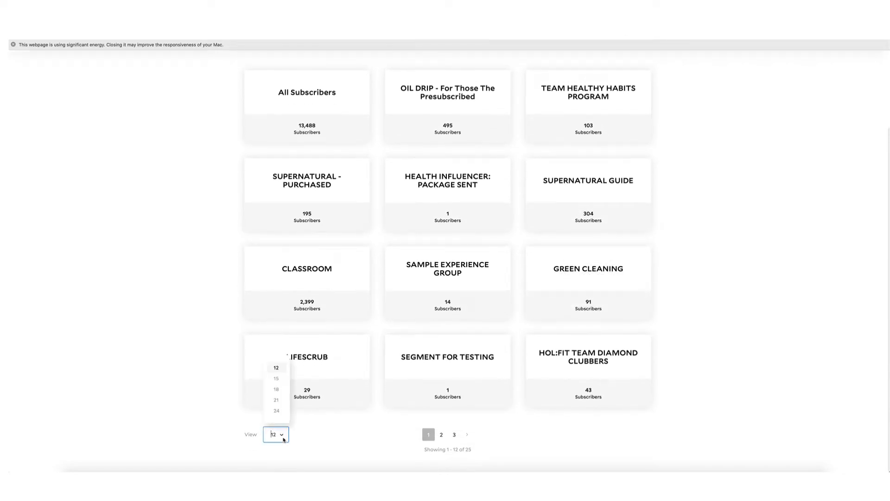
click(281, 412)
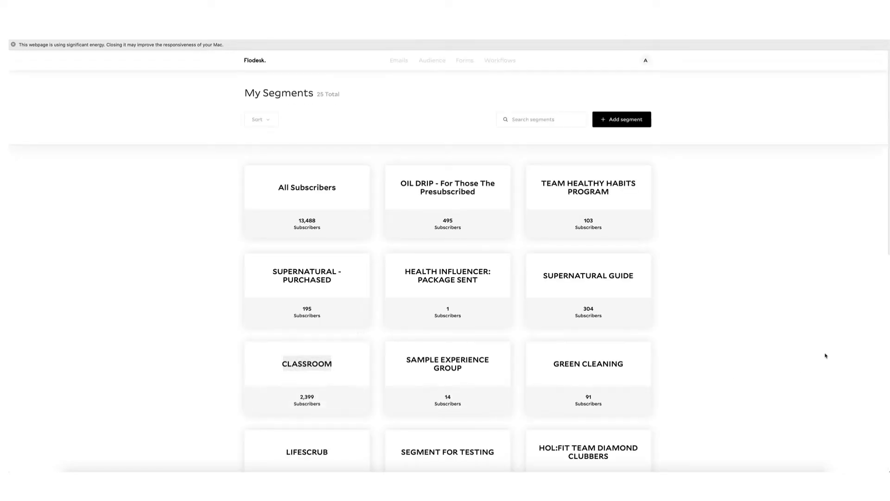
scroll(791, 341, down, 3)
scroll(791, 341, up, 3)
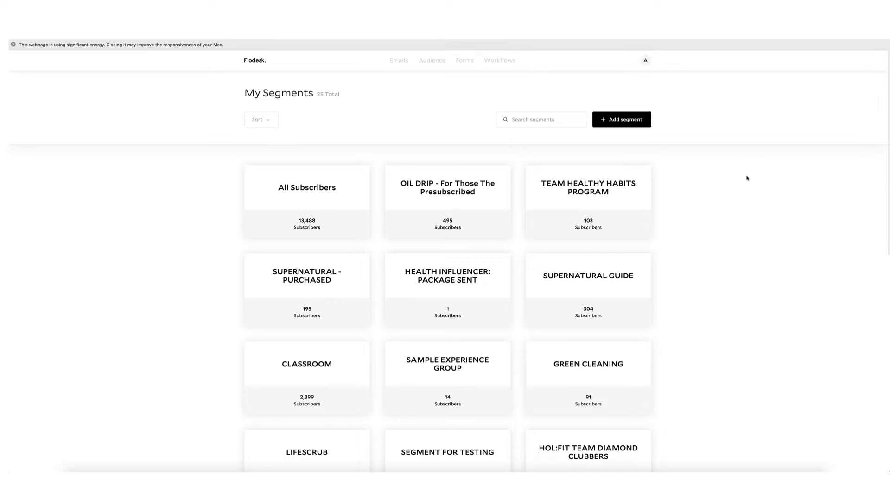
click(624, 119)
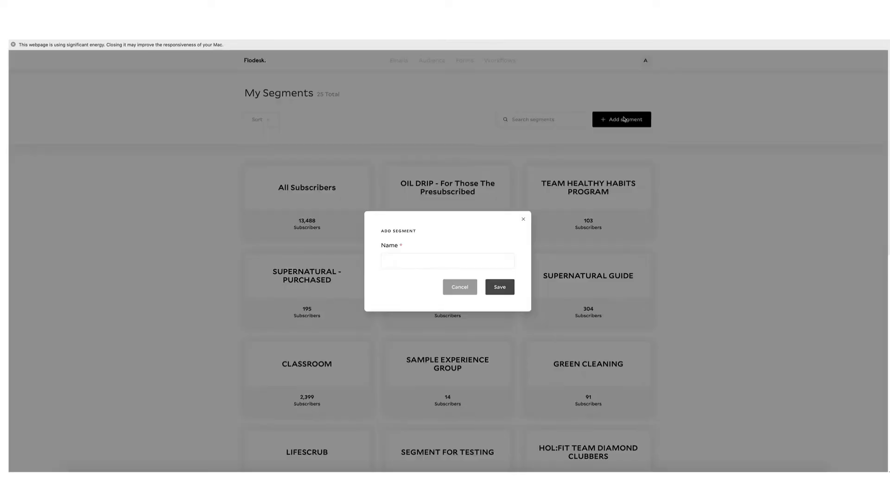
click(524, 219)
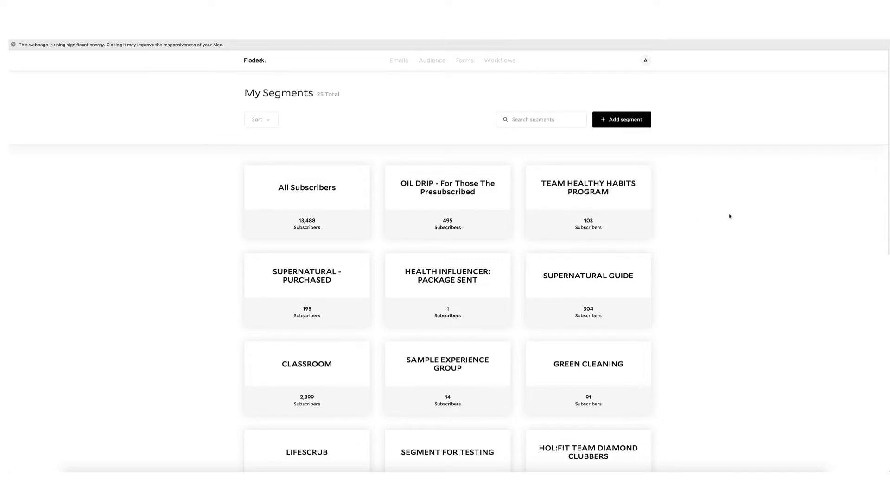
scroll(730, 217, down, 2)
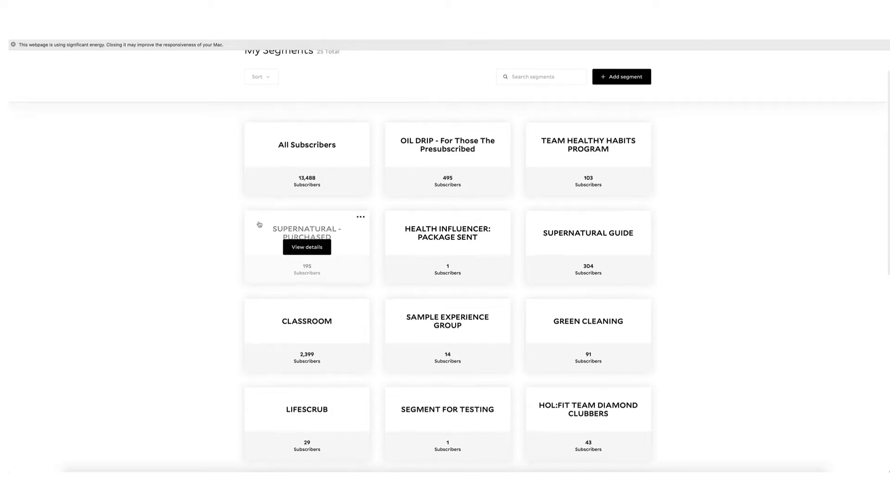
scroll(158, 242, up, 2)
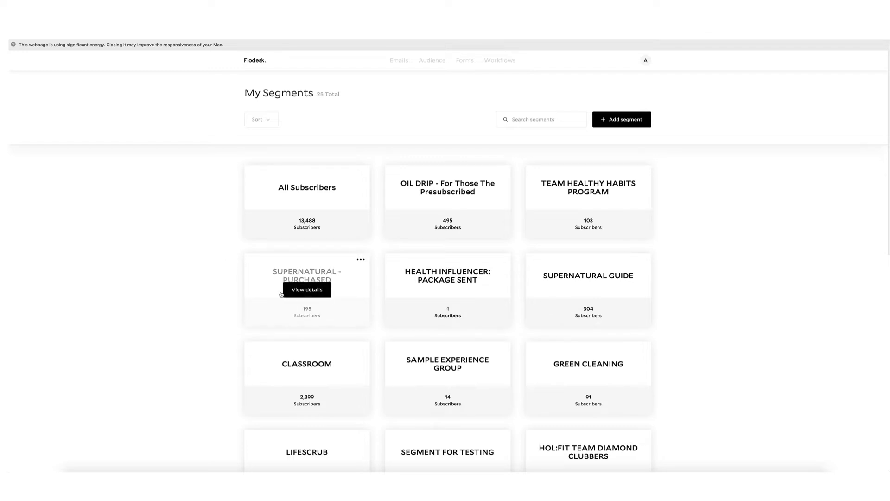
scroll(228, 306, down, 2)
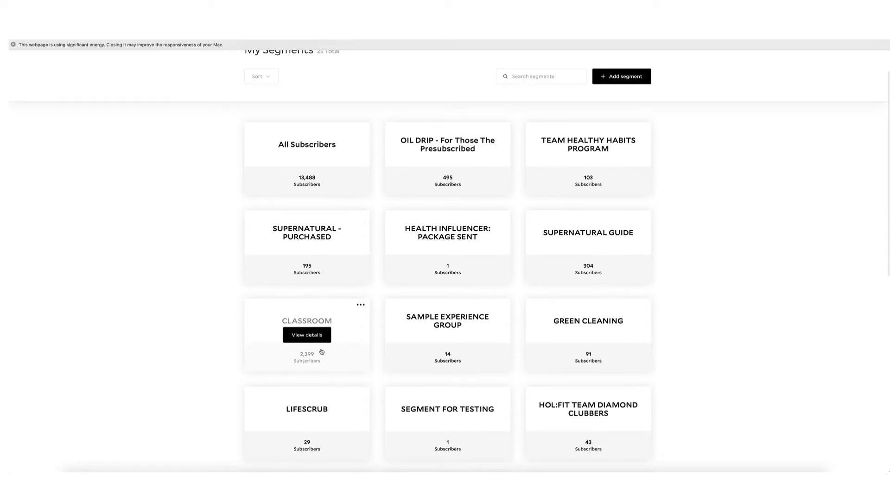
In a new tab, load the HOL:FIT Welcome to Class page via the 'clas' suggestion.
key(super+t)
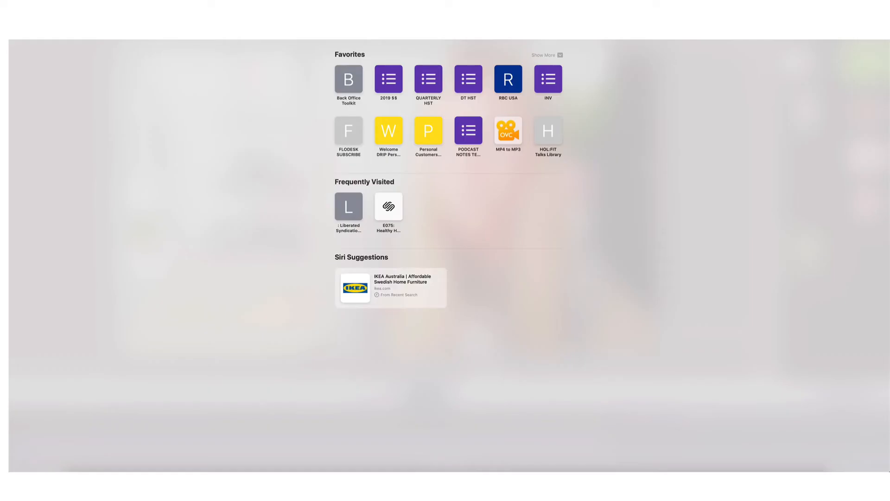
text(clas)
key(Return)
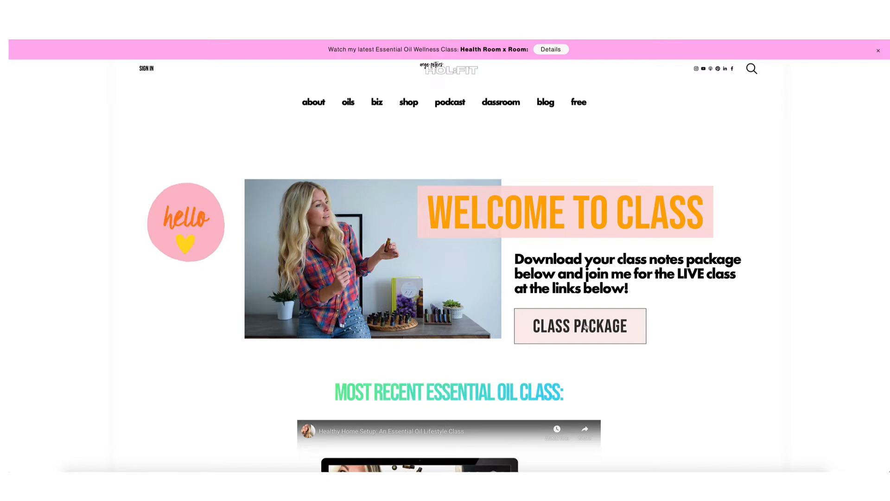
Browse the Welcome to Class page and go to the CLASS PACKAGE sign-up page.
scroll(587, 325, down, 7)
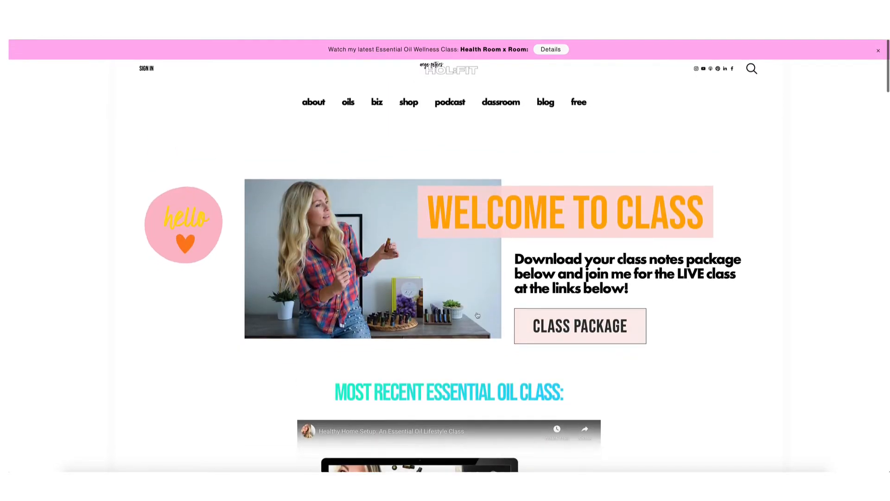
scroll(430, 308, down, 5)
scroll(430, 308, down, 5)
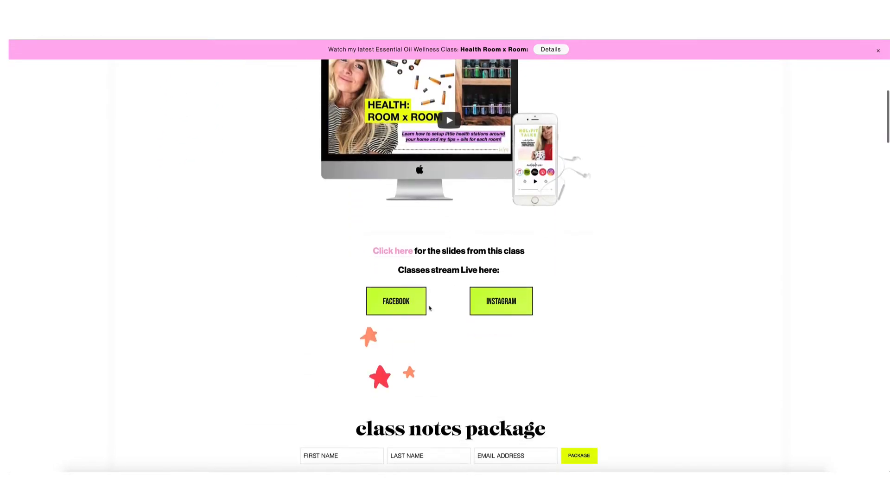
scroll(430, 308, up, 2)
scroll(430, 308, down, 2)
scroll(429, 308, up, 4)
scroll(430, 308, down, 6)
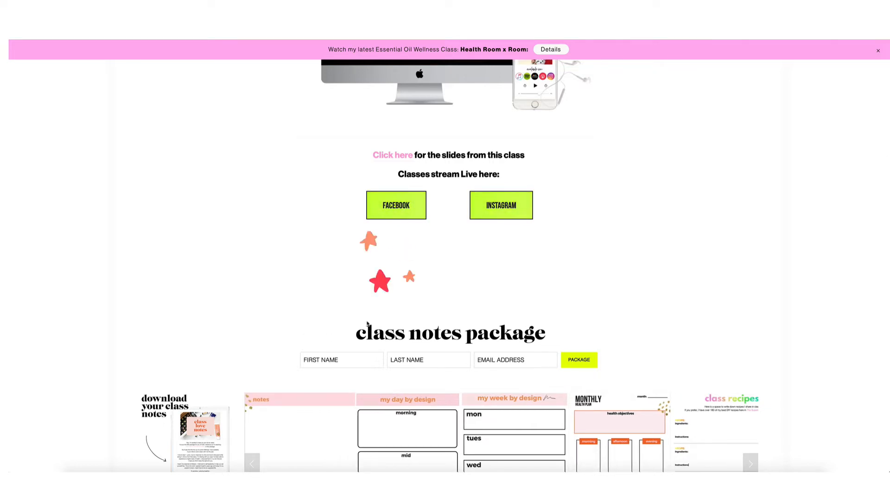
scroll(368, 323, down, 8)
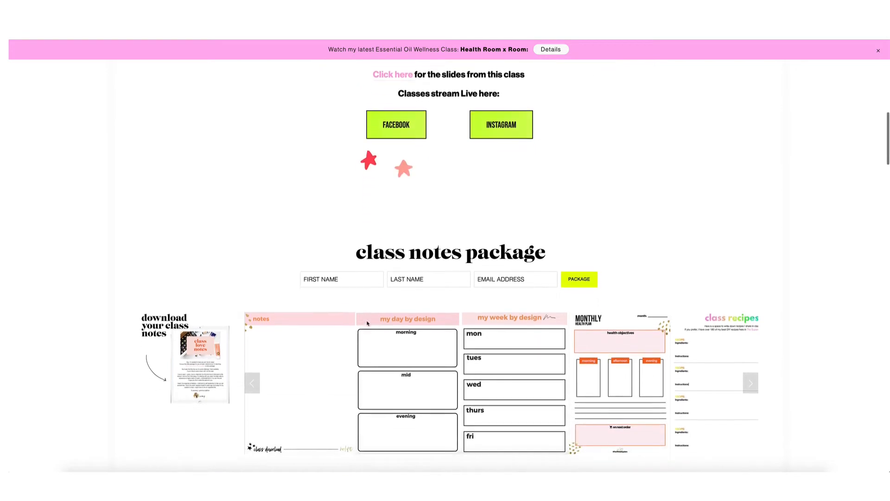
scroll(368, 324, up, 15)
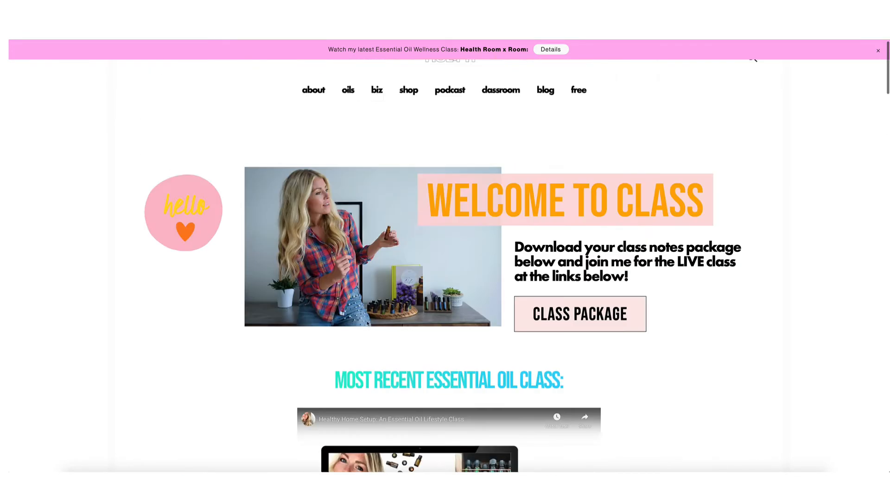
click(604, 332)
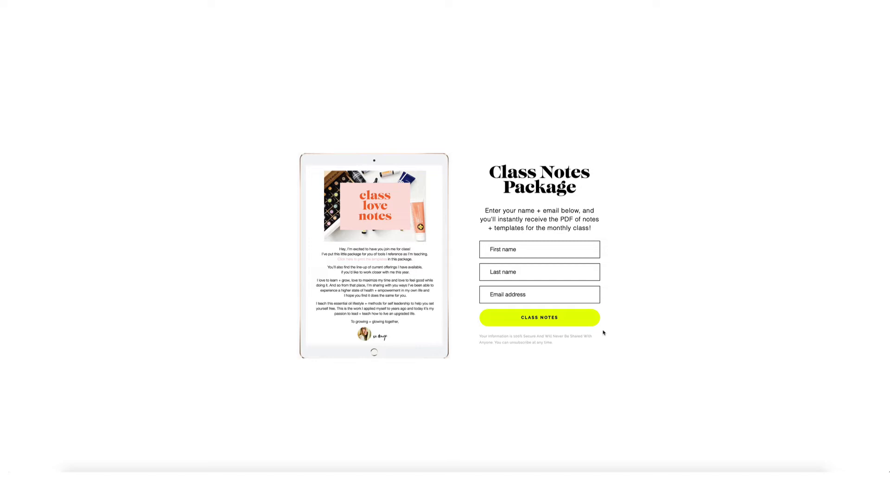
Fill the Class Notes Package form with 'test' for both names and 'asdfasdfasdf' as email.
click(549, 247)
text(test)
key(Tab)
text(test)
key(Tab)
text(asdfasdfasdf)
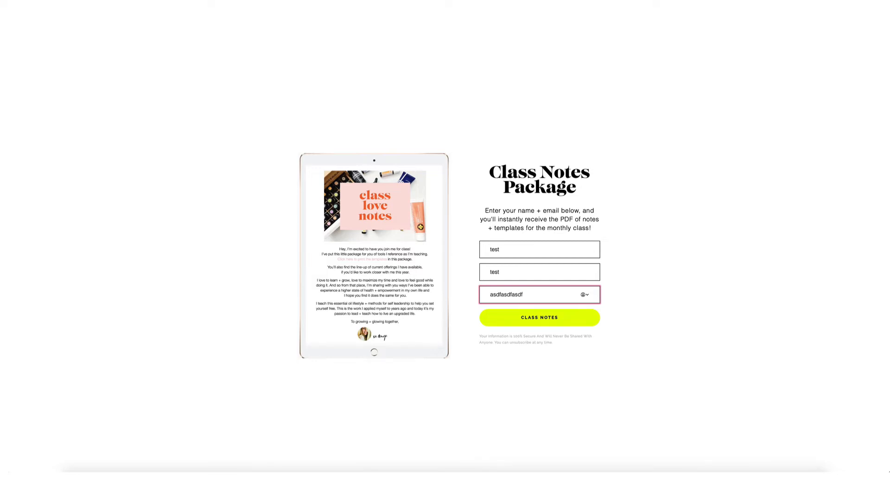
Leave the HOL:FIT sign-up form and return to Flodesk's My Segments tab.
key(ctrl+Tab)
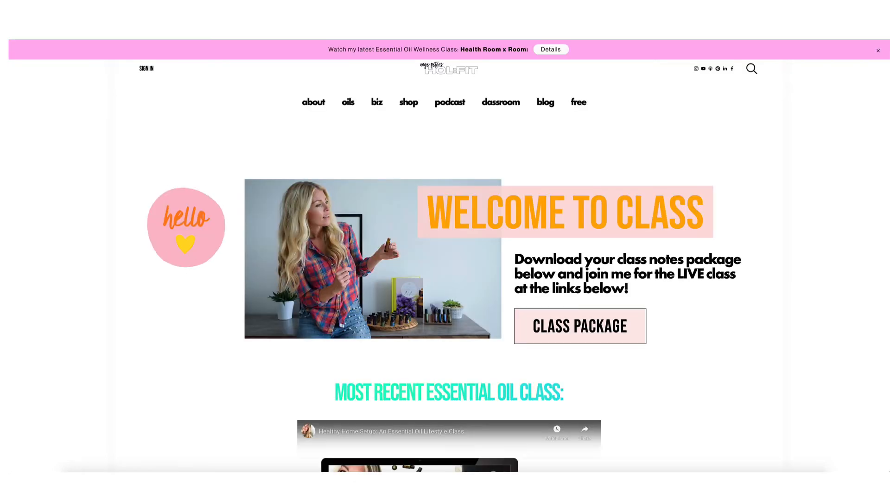
key(ctrl+Tab)
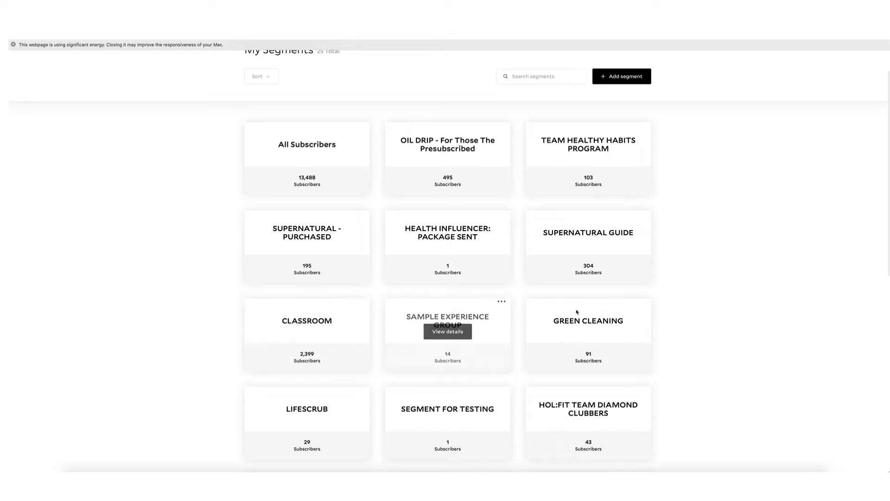
Go to page 2 of My Segments, which holds only BRAND LIST (12,079 subscribers).
scroll(507, 319, down, 2)
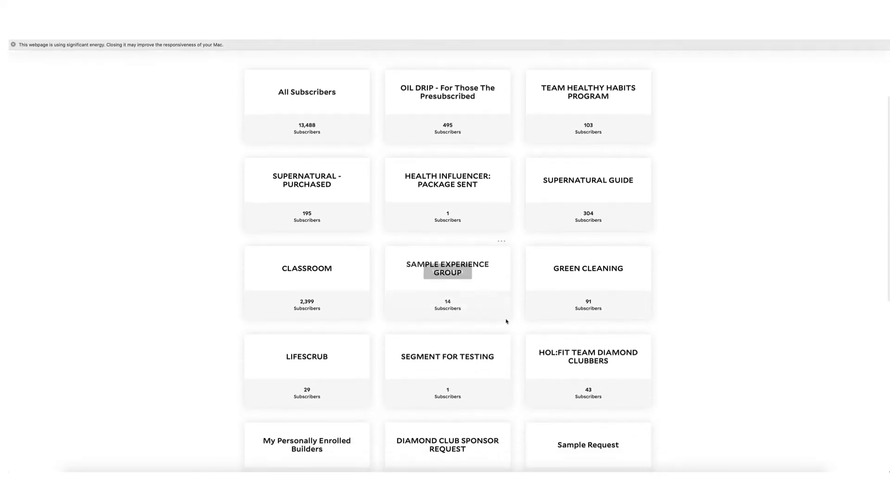
scroll(453, 322, down, 2)
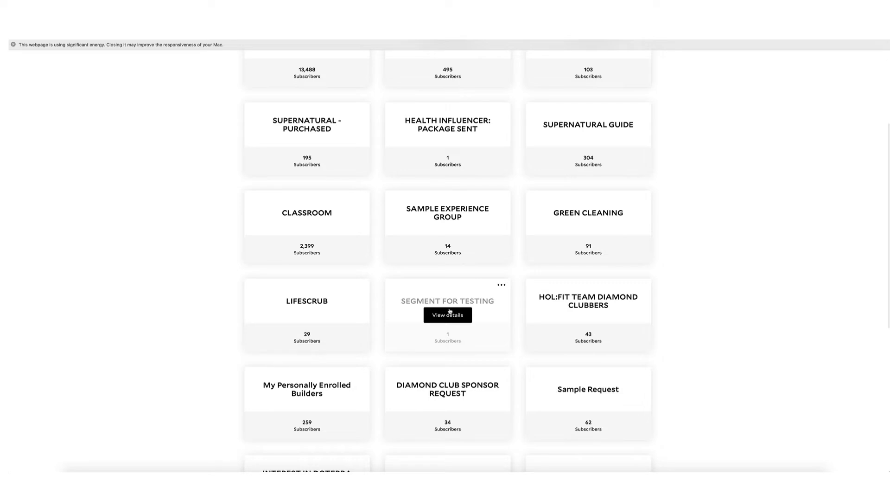
scroll(450, 312, down, 3)
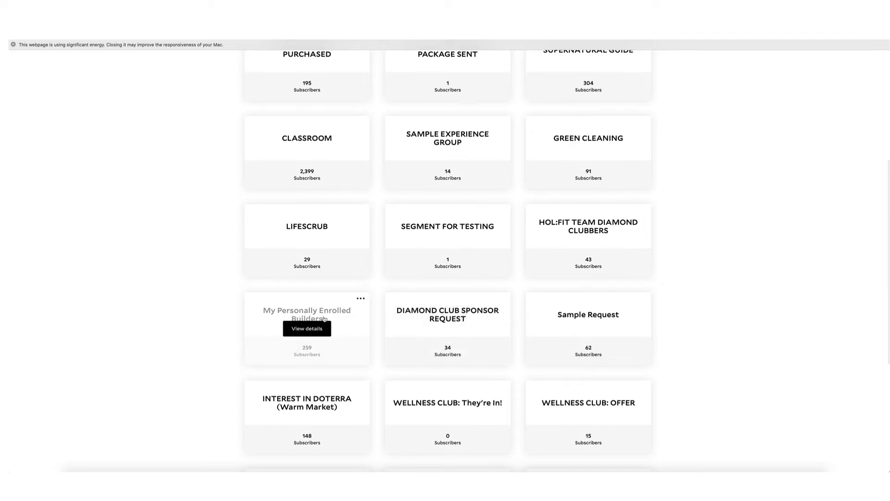
scroll(325, 318, down, 6)
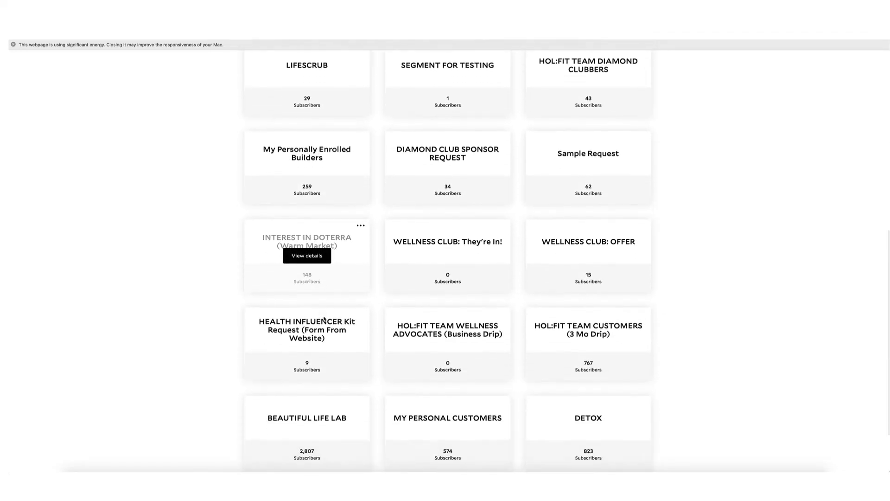
scroll(324, 318, down, 3)
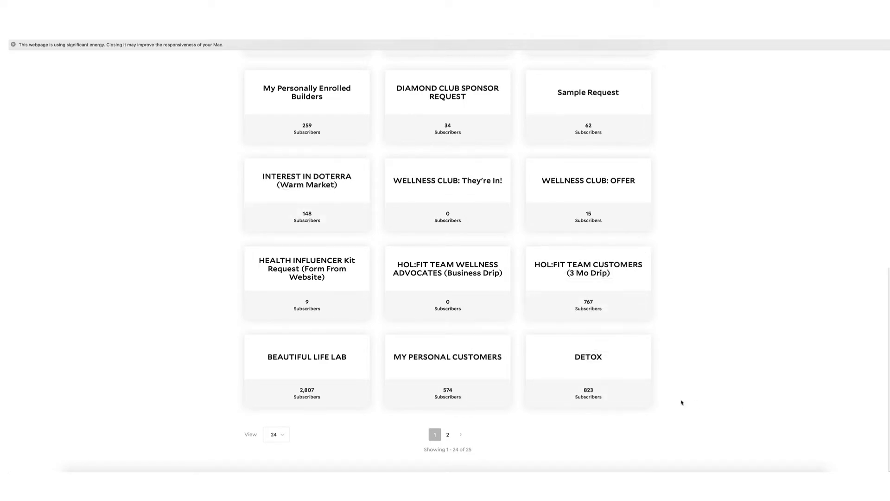
scroll(580, 306, up, 2)
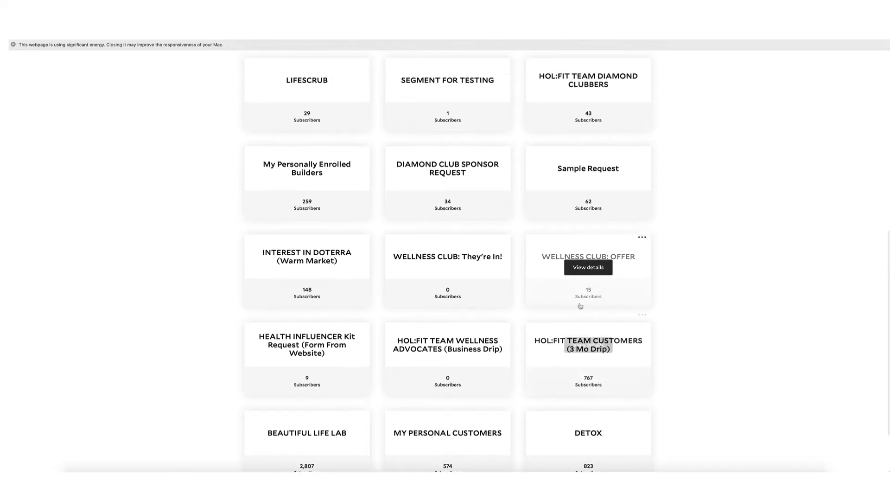
scroll(570, 232, down, 2)
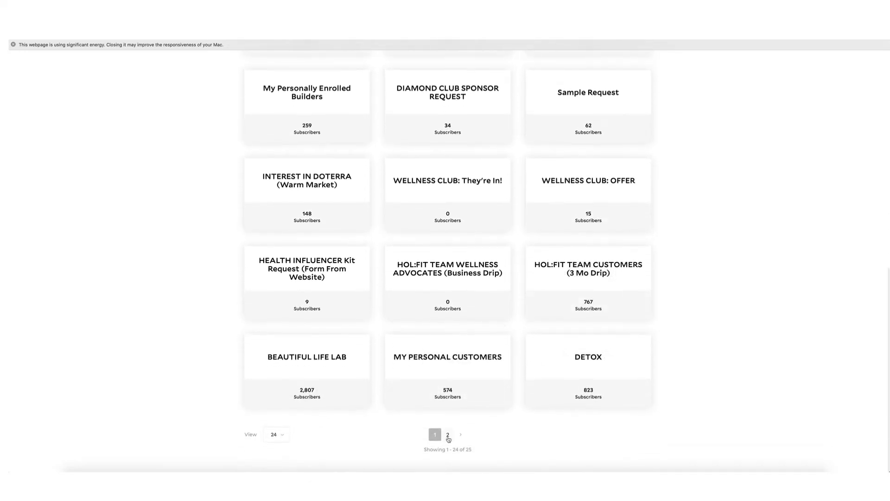
click(448, 434)
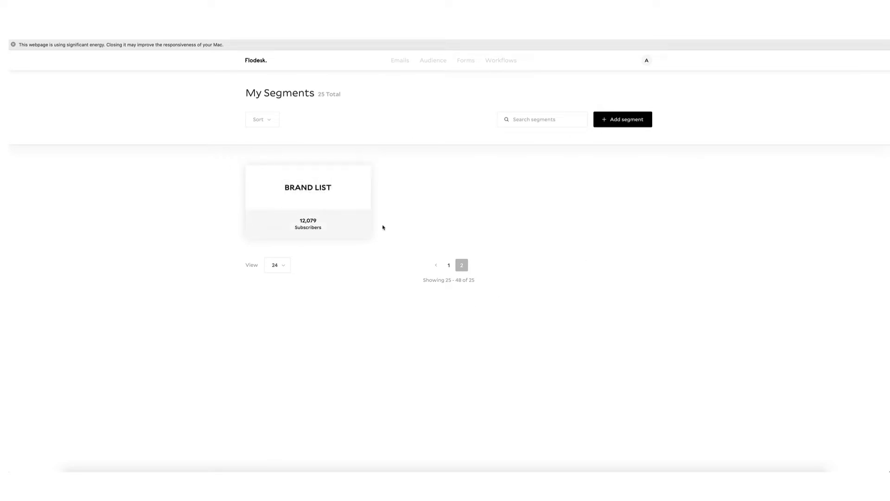
key(super+t)
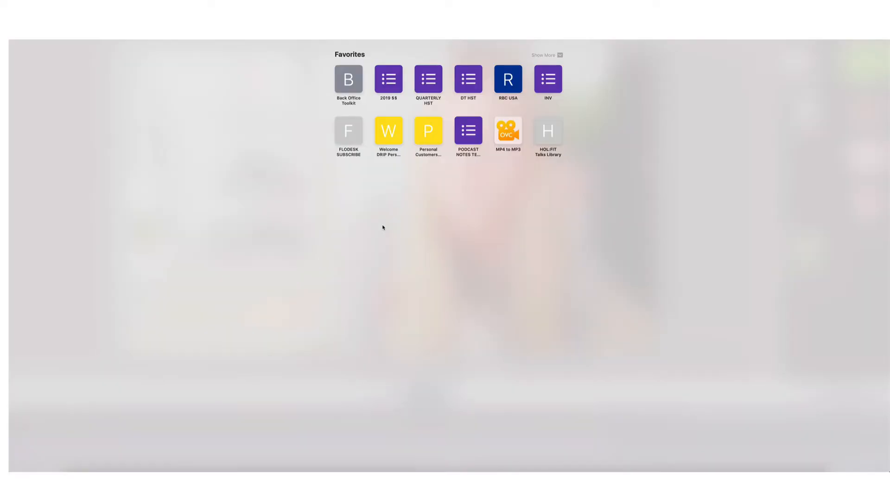
text(www.ho)
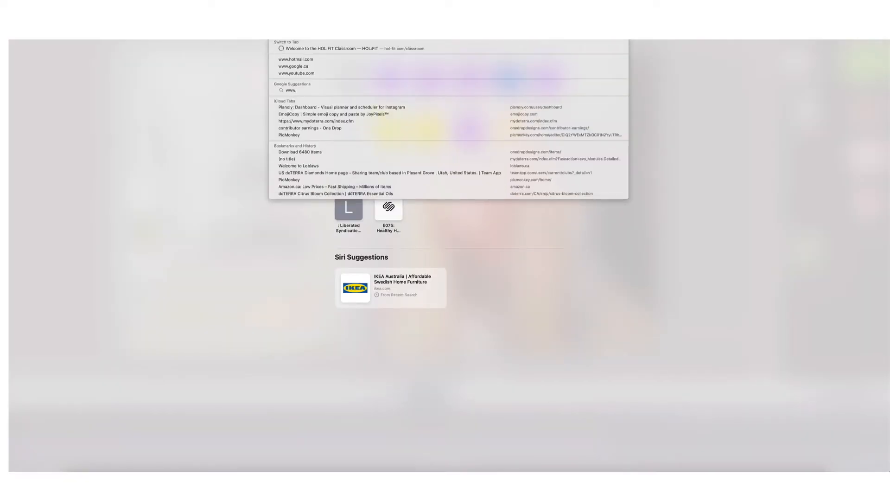
text(l-fit.com)
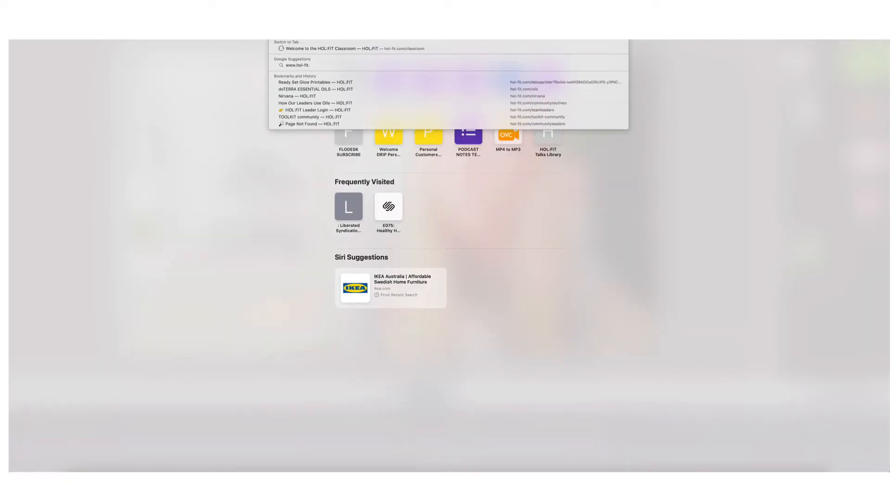
key(Return)
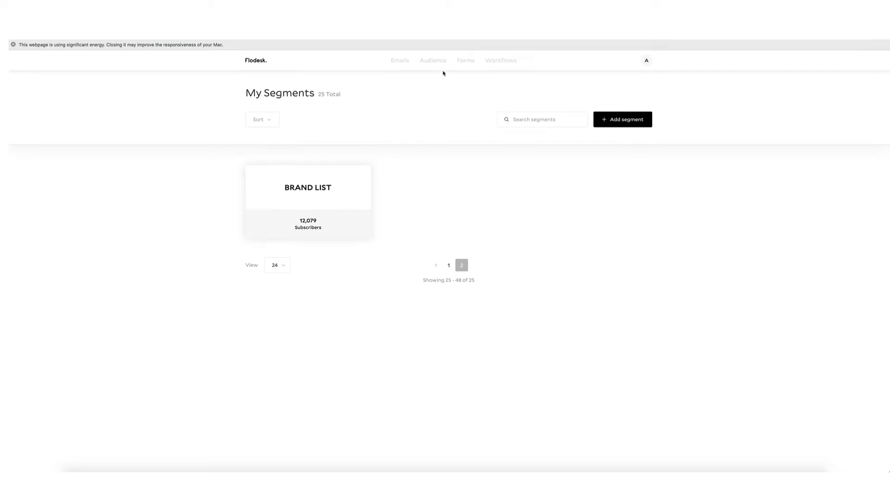
Go to Flodesk's Forms overview from the top navigation bar.
click(467, 61)
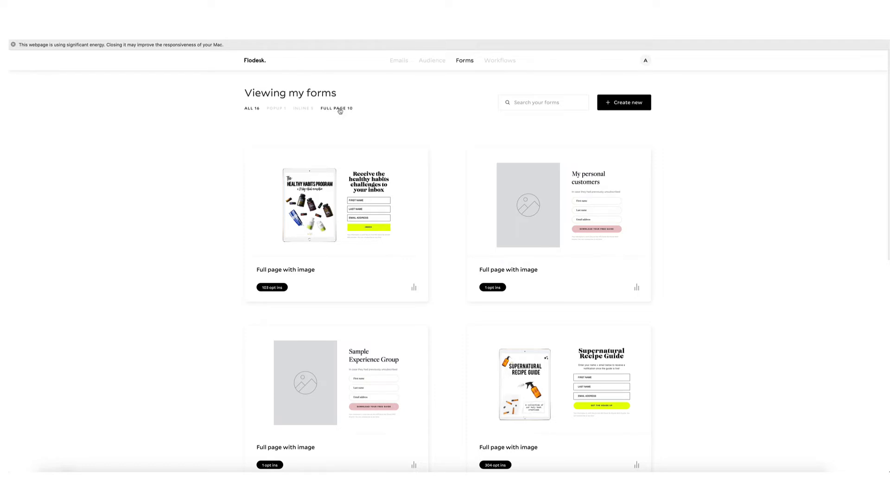
Filter the forms to the 10 FULL PAGE forms and look through the cards.
scroll(367, 139, down, 3)
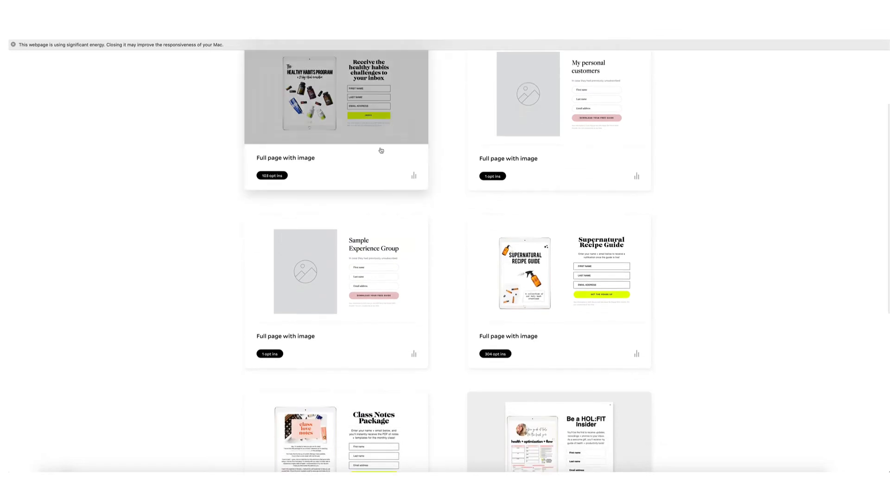
scroll(384, 151, up, 1)
scroll(384, 151, up, 2)
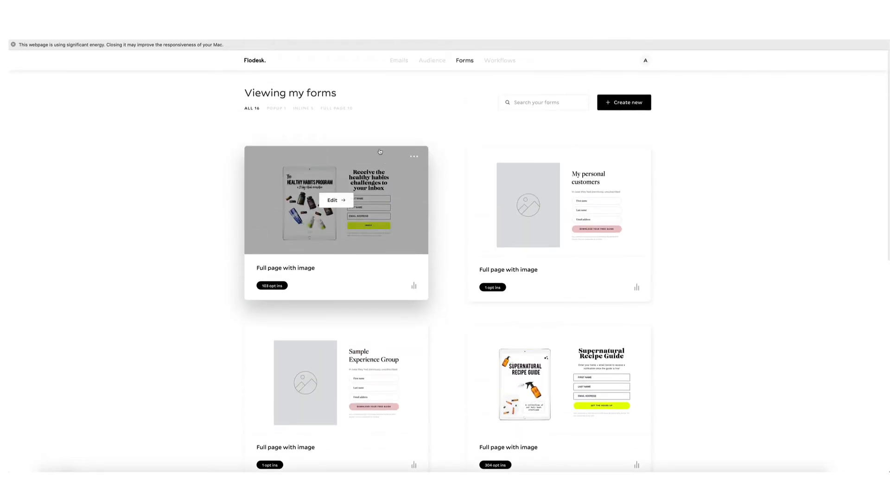
click(342, 110)
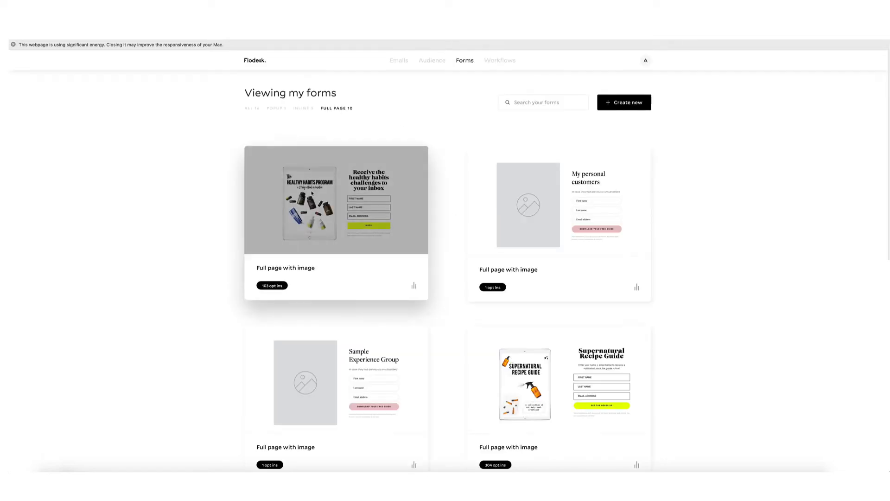
scroll(341, 238, down, 5)
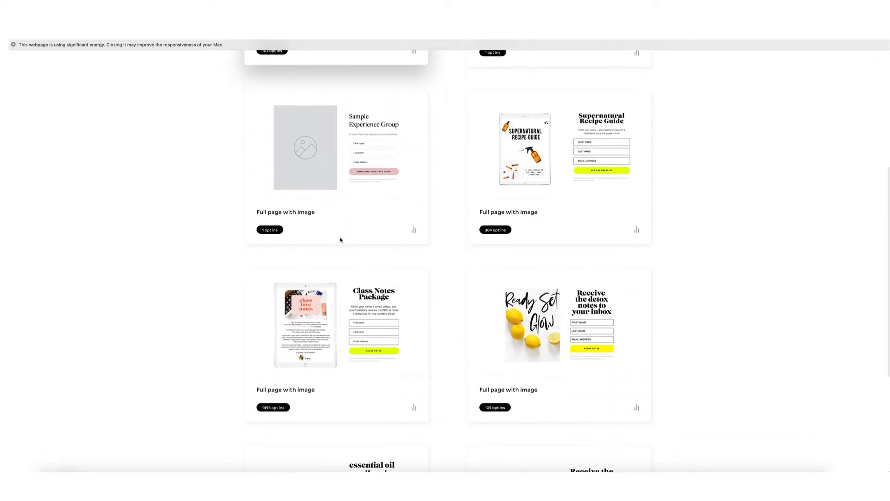
scroll(339, 240, down, 1)
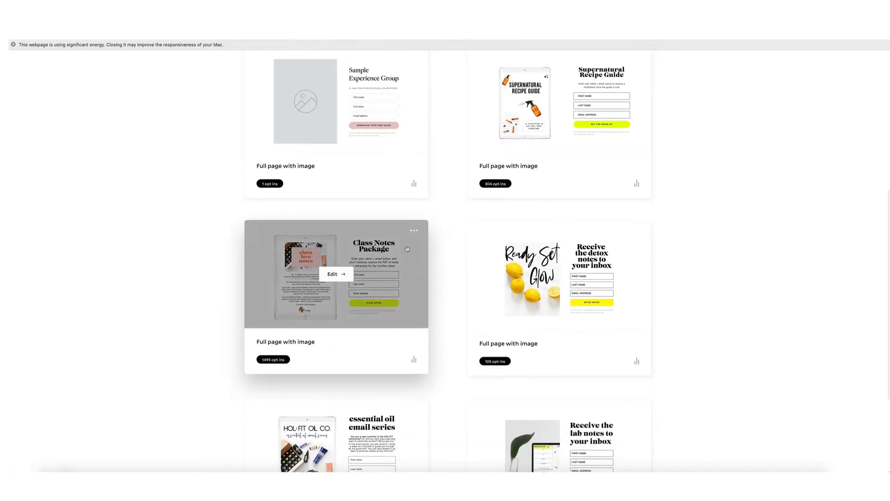
scroll(353, 309, down, 2)
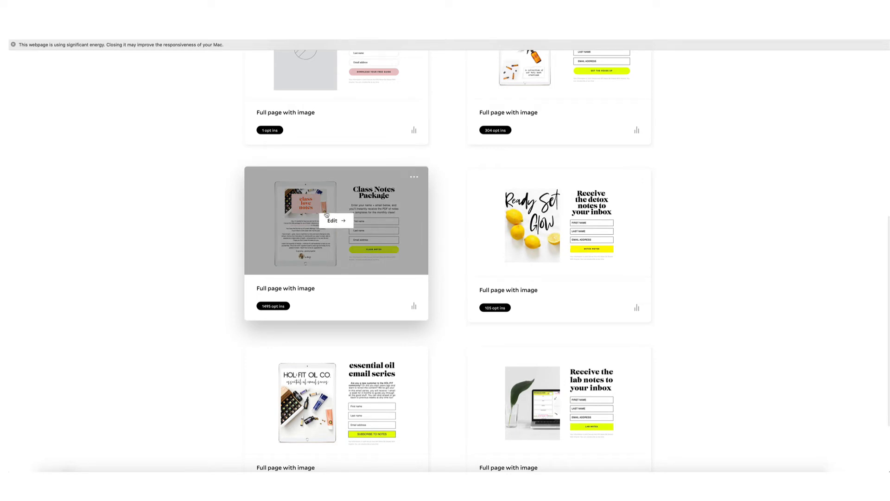
scroll(327, 214, down, 3)
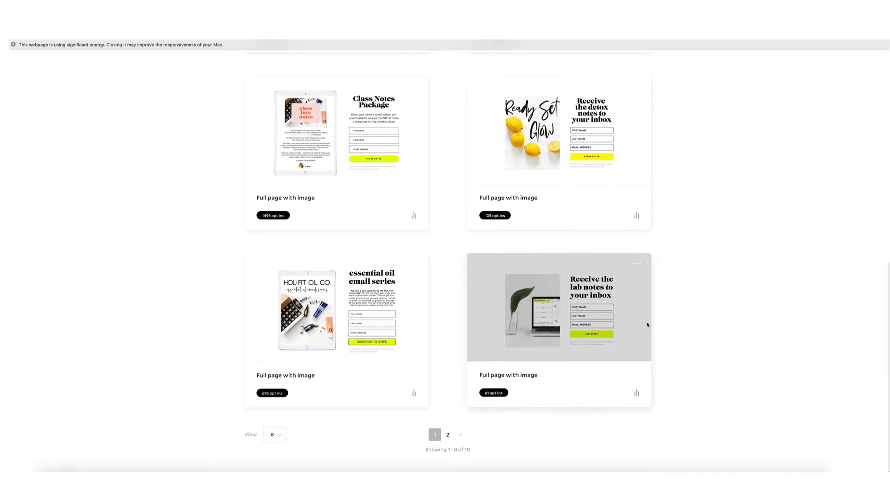
mouse_move(602, 332)
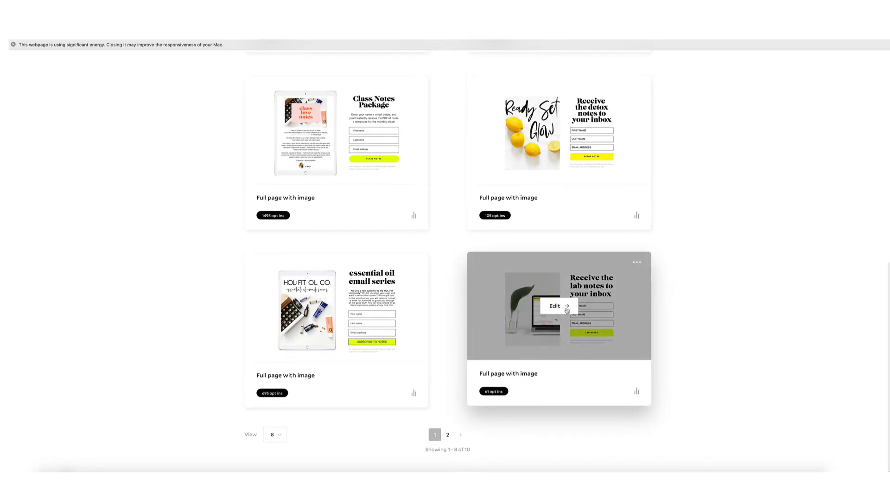
scroll(538, 327, up, 15)
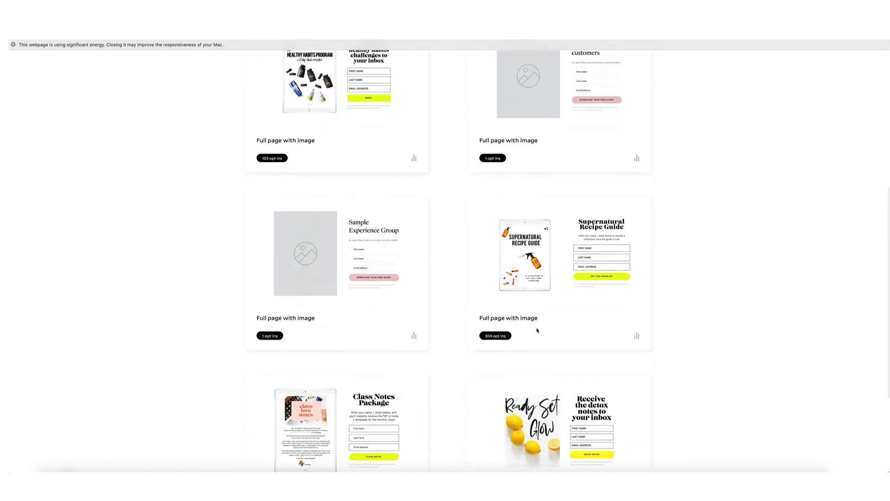
click(646, 60)
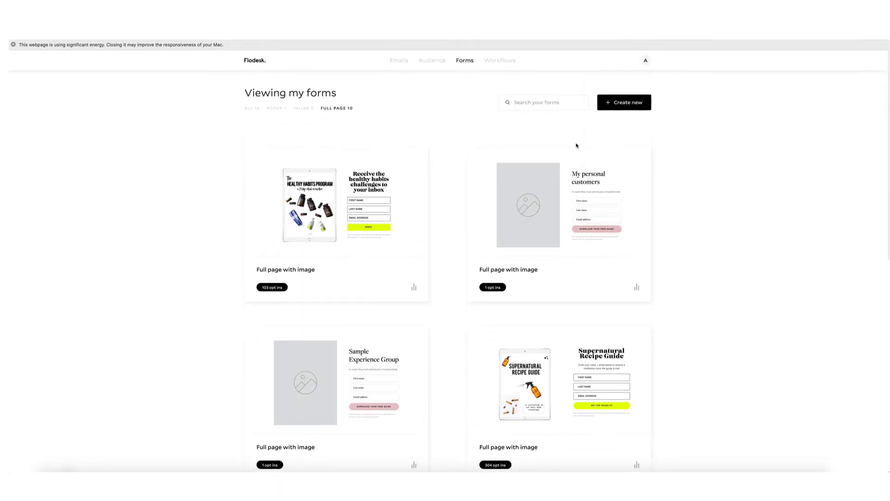
Start a new form, browse the templates and customize the Ribbon banner inline template.
click(621, 109)
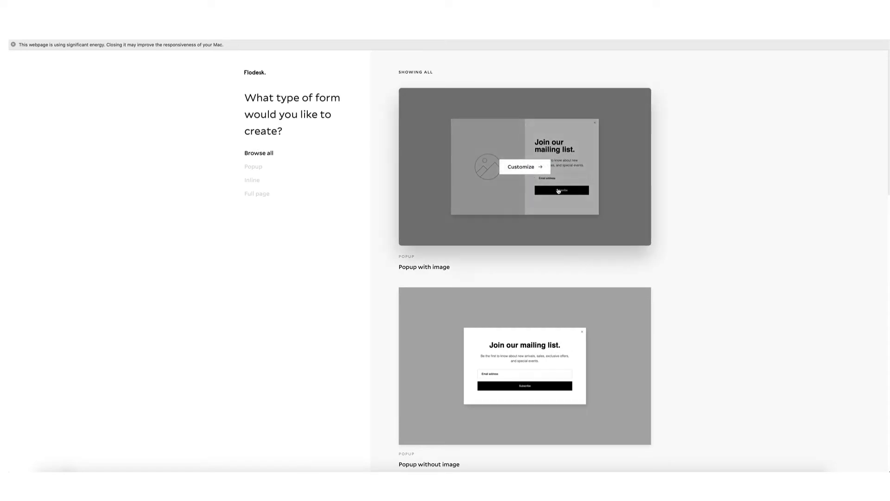
scroll(679, 203, down, 2)
scroll(673, 200, down, 5)
mouse_move(513, 292)
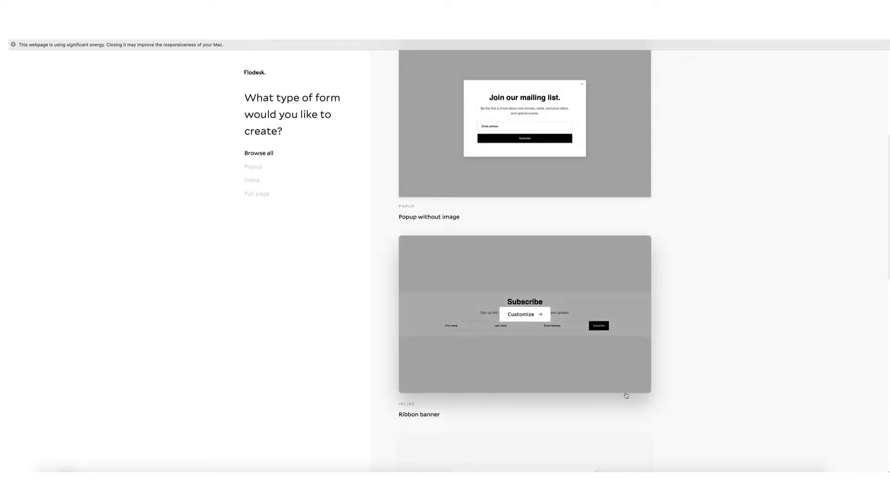
mouse_move(515, 328)
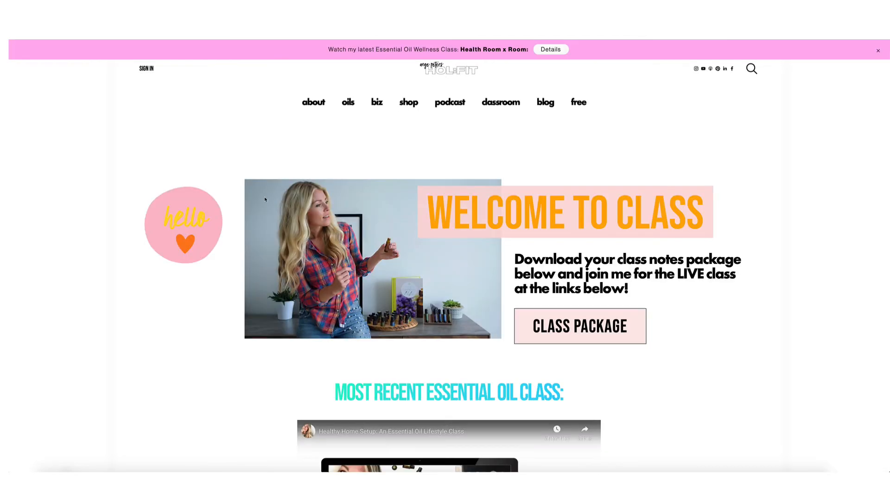
scroll(265, 201, down, 10)
scroll(266, 200, down, 15)
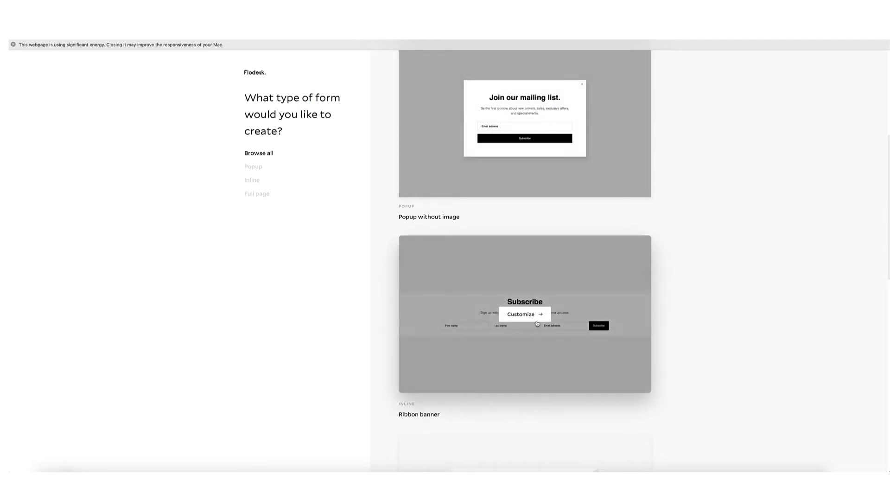
scroll(579, 327, down, 3)
scroll(530, 281, up, 3)
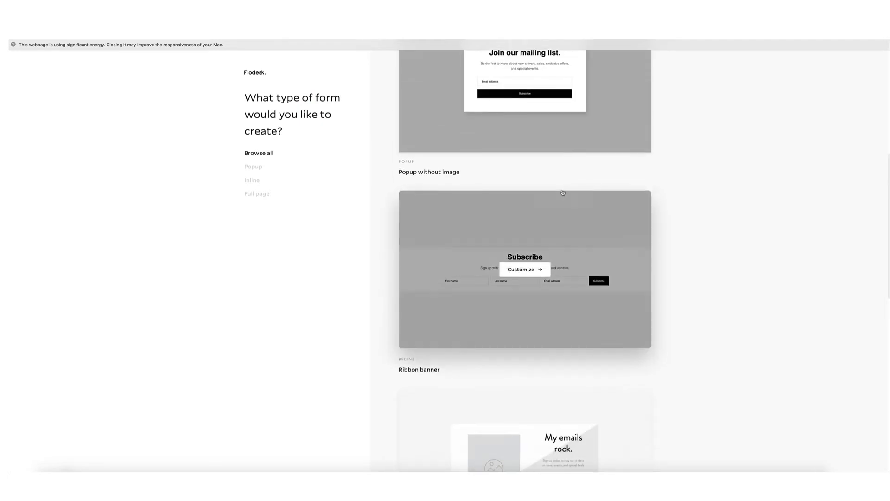
click(530, 279)
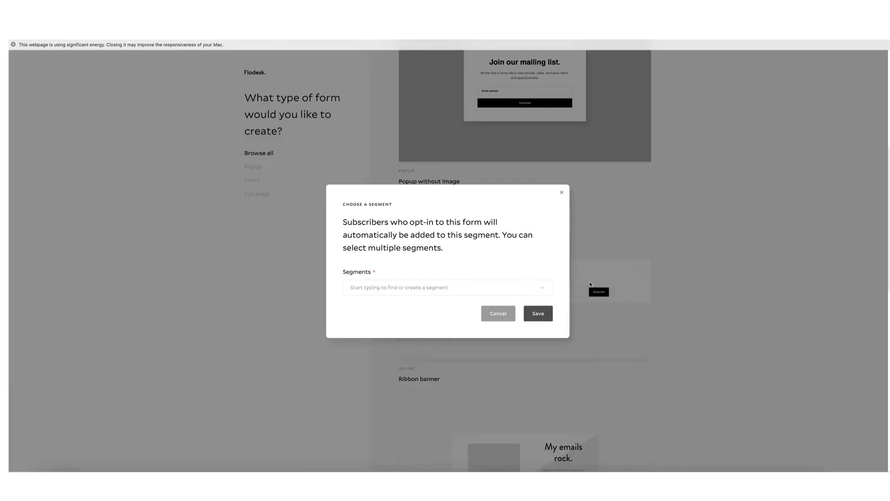
Reopen the Ribbon banner template, assign it the BRAND LIST segment, and save the new form.
click(562, 192)
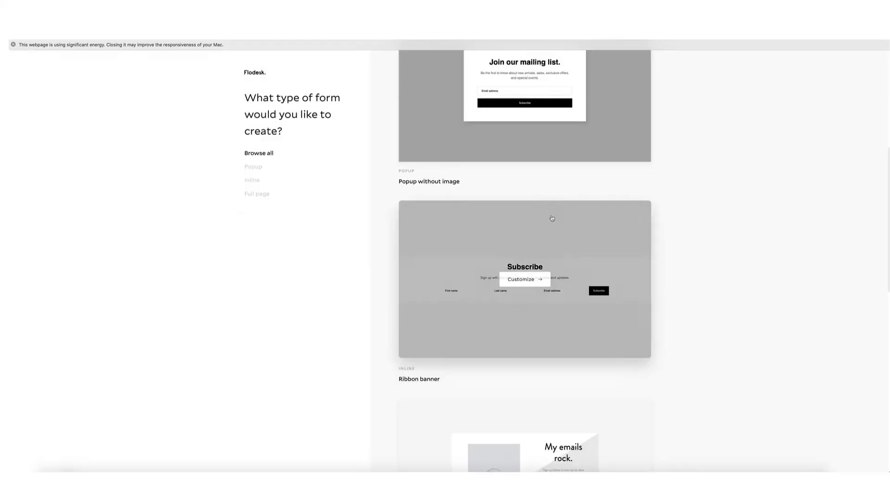
click(530, 280)
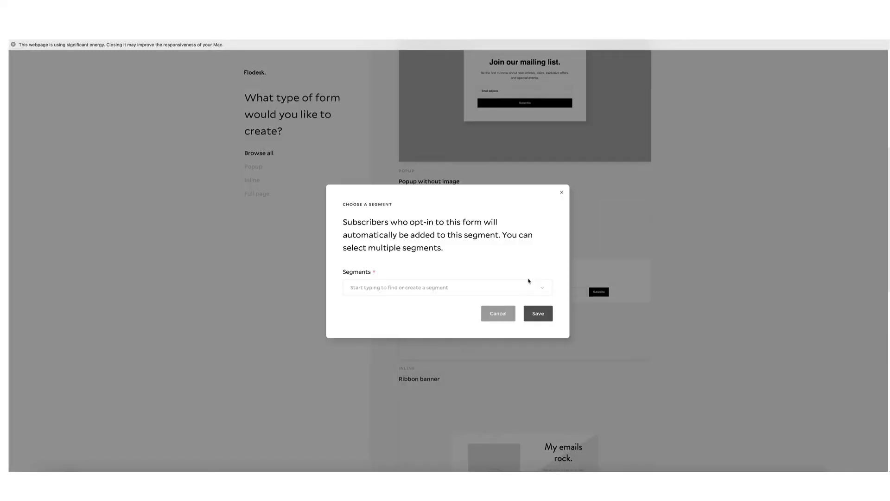
click(542, 288)
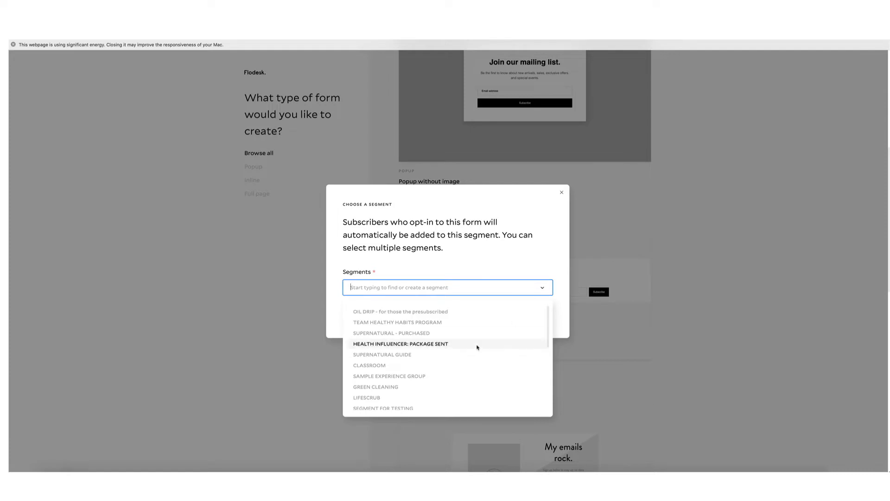
scroll(478, 347, down, 10)
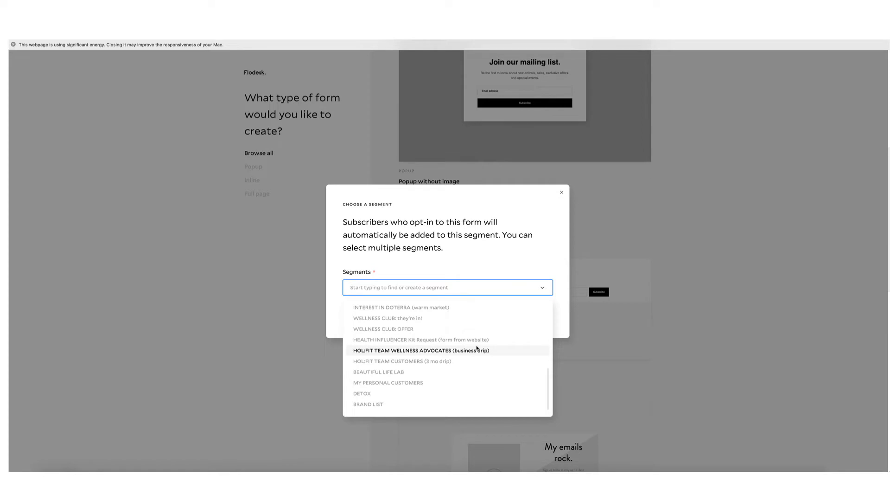
click(393, 405)
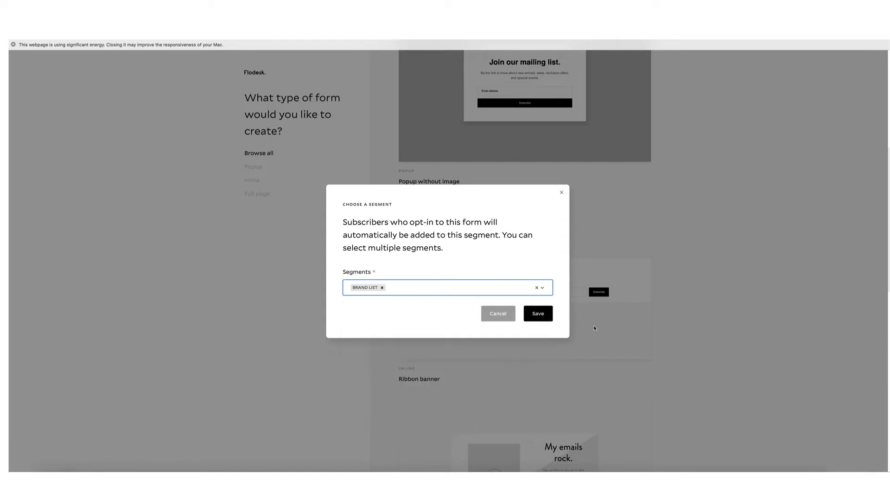
click(545, 317)
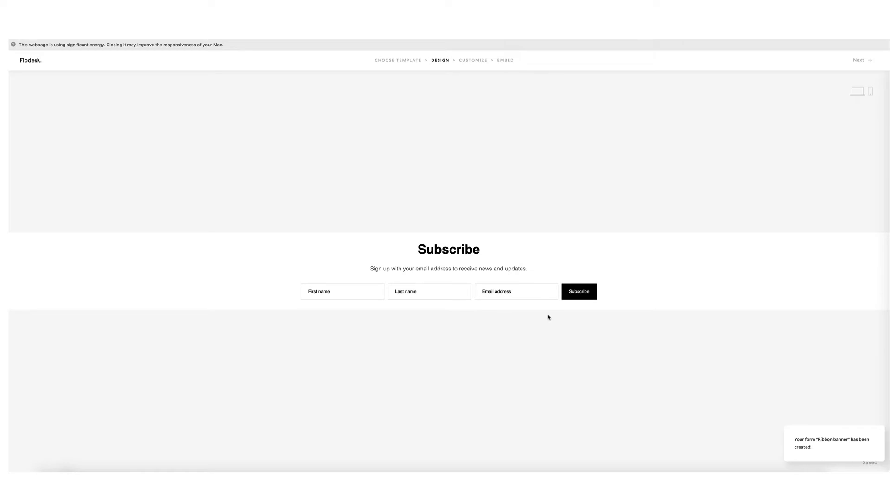
Change the form subtitle to 'test' and stop capturing subscribers' last names.
click(423, 271)
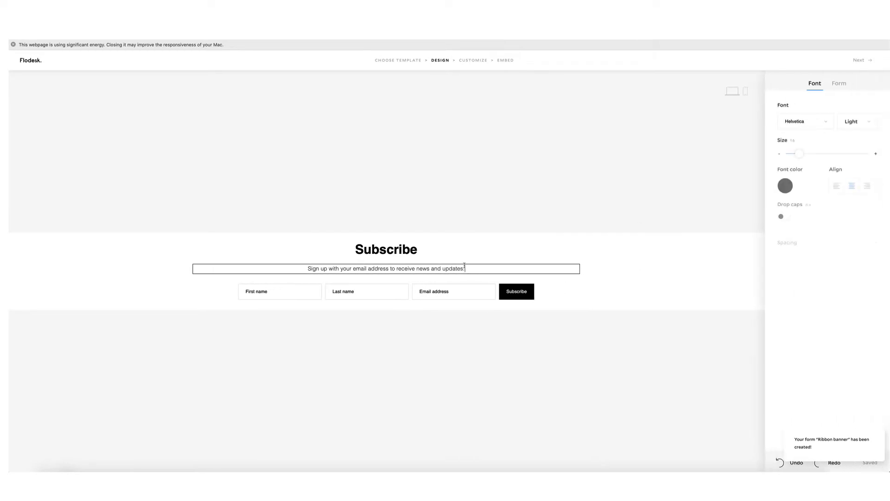
triple_click(353, 263)
text(test)
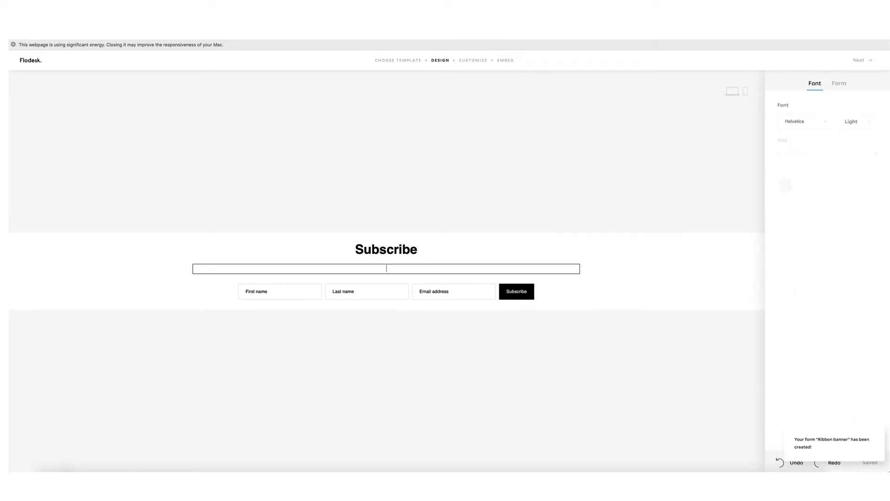
click(423, 354)
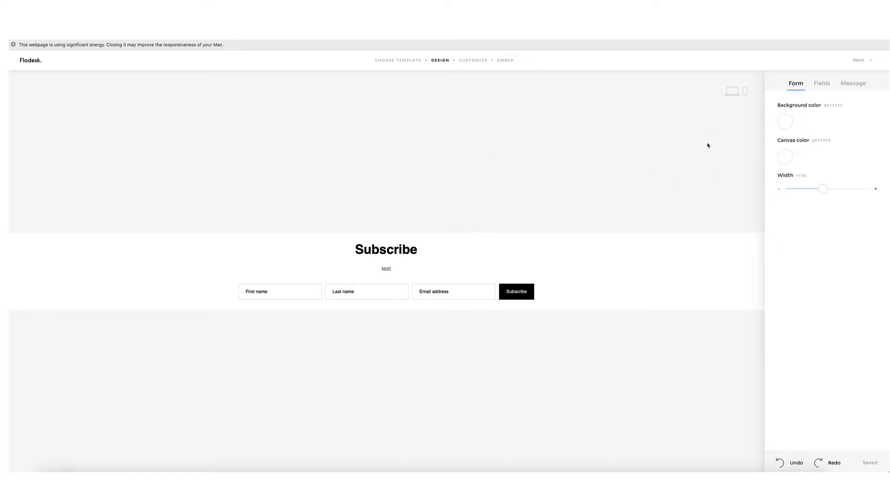
click(826, 83)
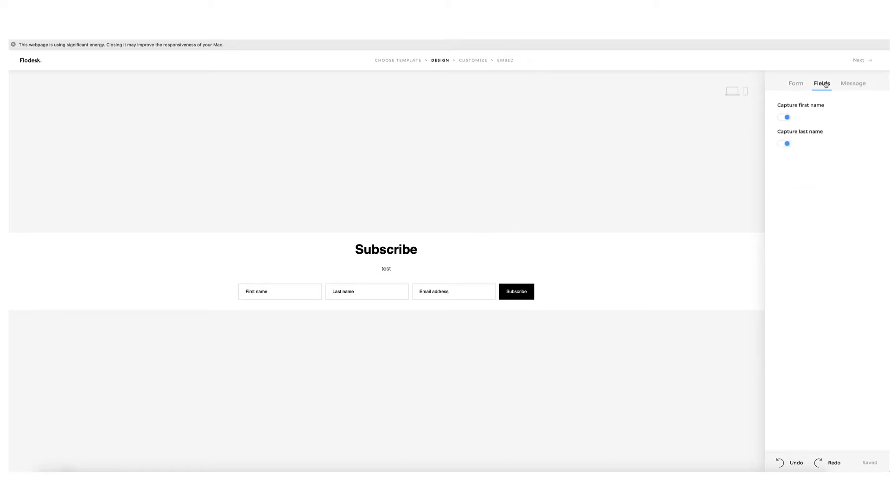
click(787, 144)
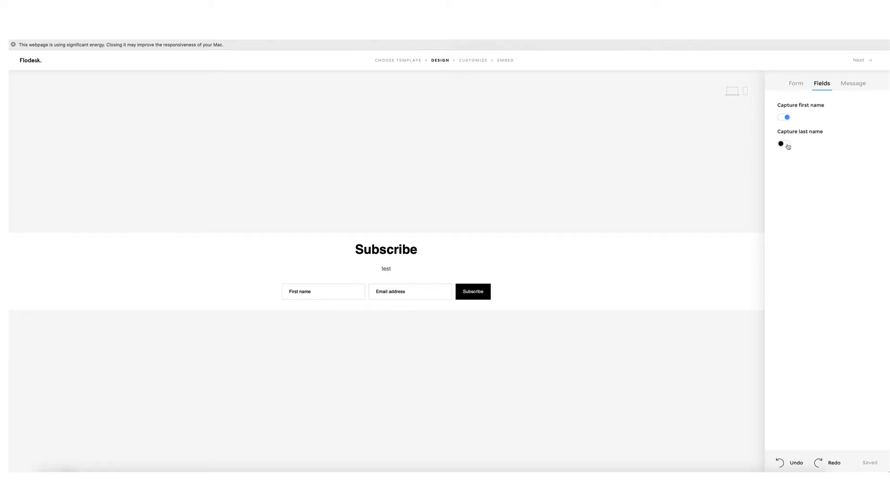
Preview the Friendly, Casual, Direct and Custom success messages, then keep Standard.
click(856, 85)
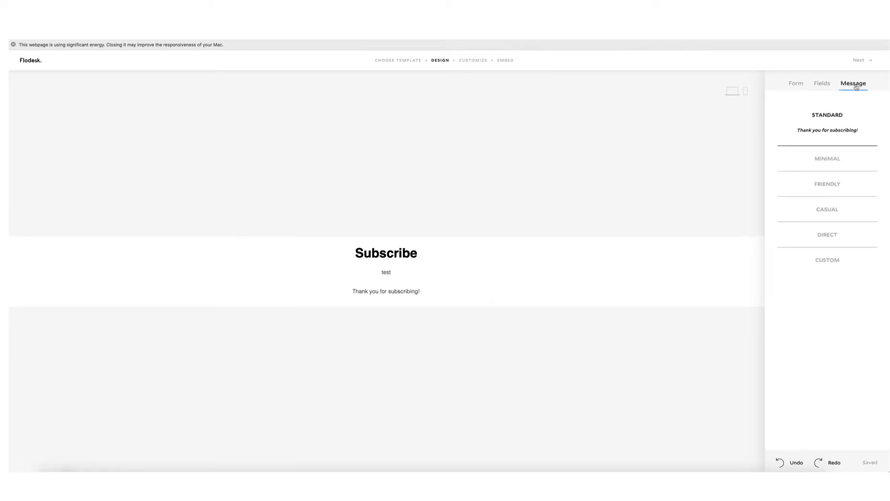
click(844, 182)
click(843, 217)
click(834, 254)
click(834, 268)
click(836, 115)
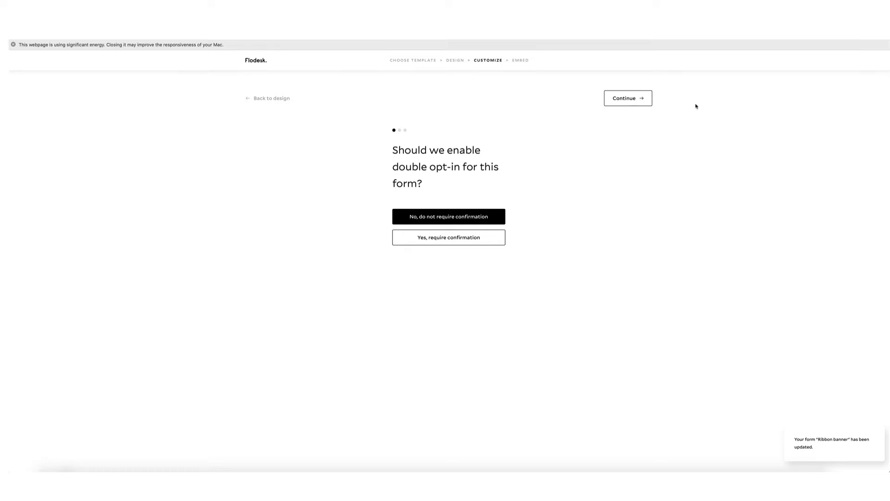
Keep double opt-in off, disable new-subscriber notifications, and keep the success message.
click(632, 102)
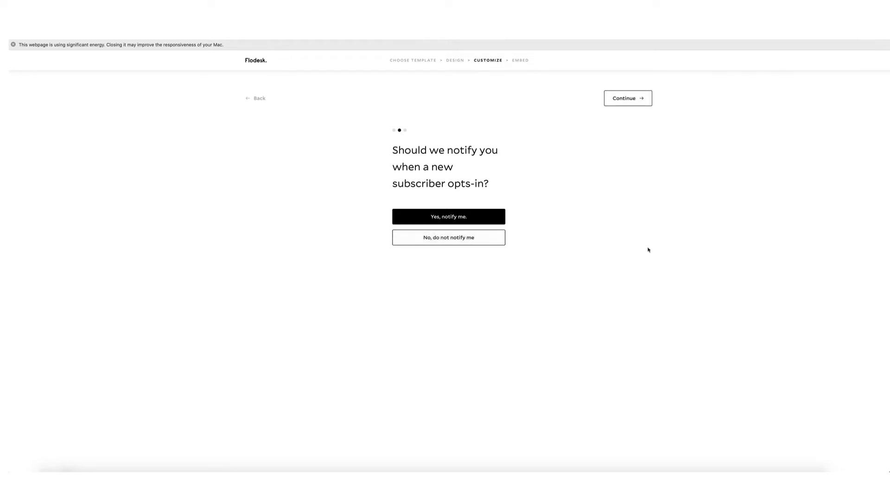
click(439, 242)
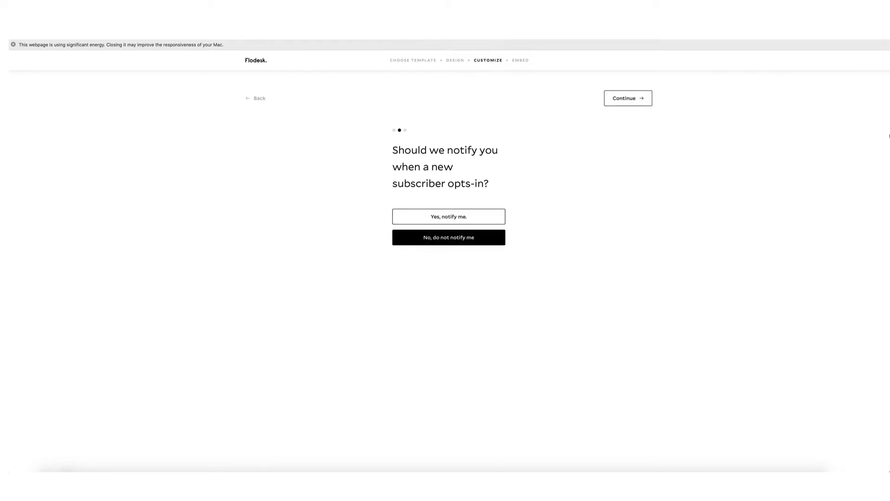
click(614, 102)
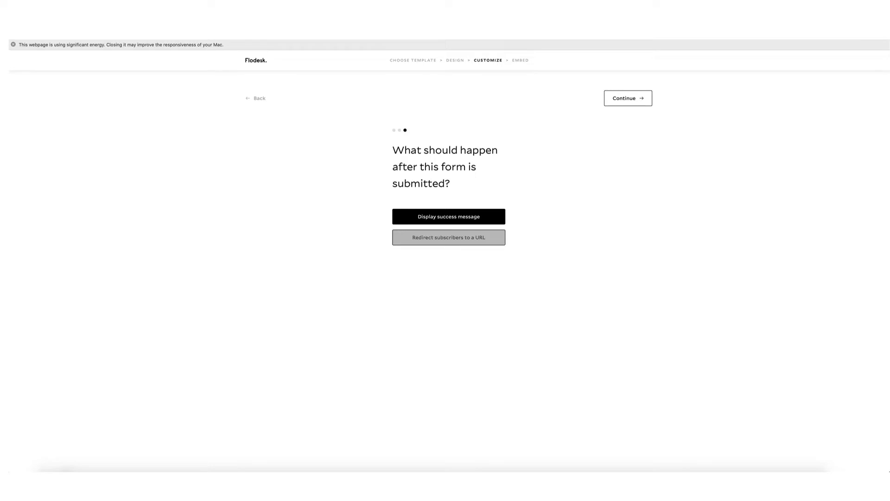
click(639, 95)
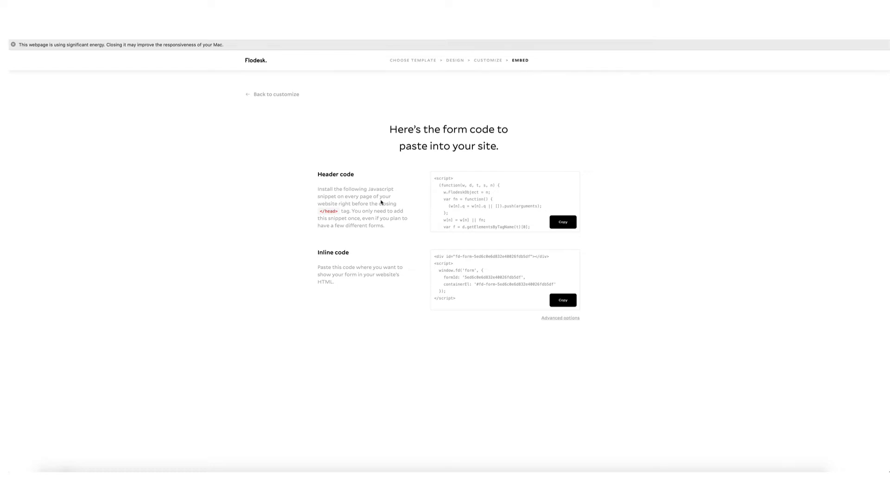
Back out of the form's customize and design steps to the forms list.
click(258, 94)
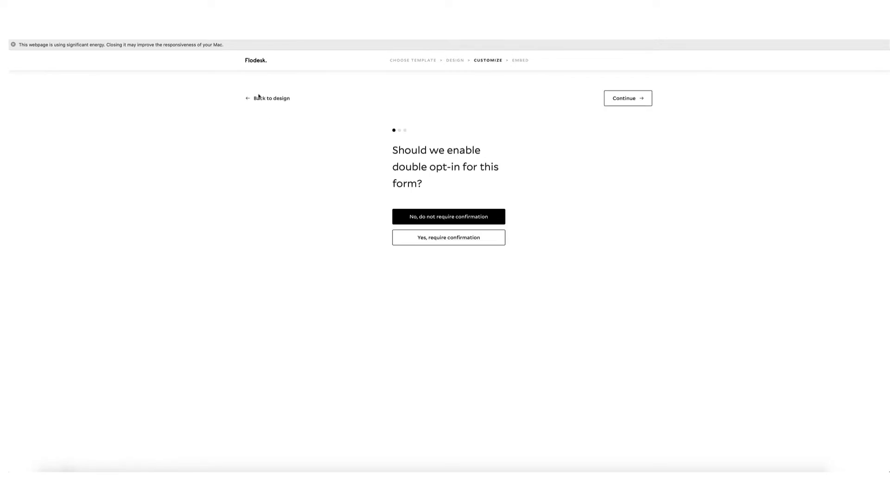
click(259, 96)
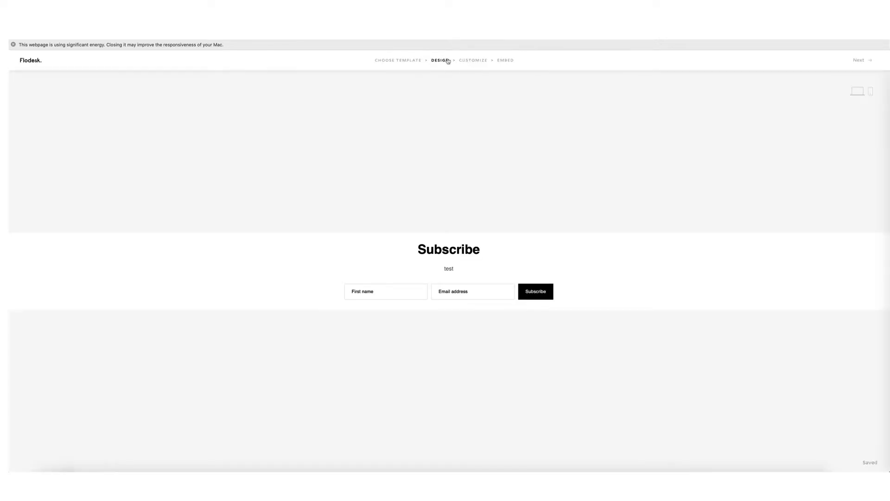
click(24, 60)
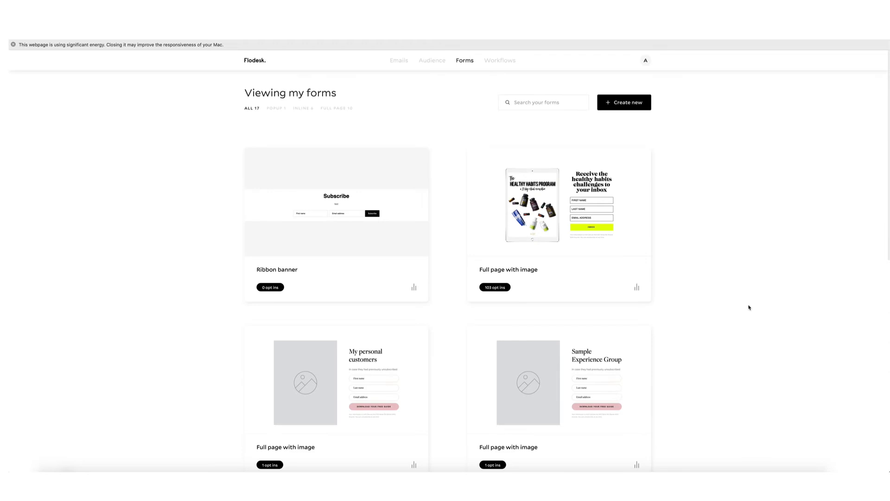
Filter forms to Full Page, browse the new-form template gallery, then return.
click(337, 108)
click(621, 106)
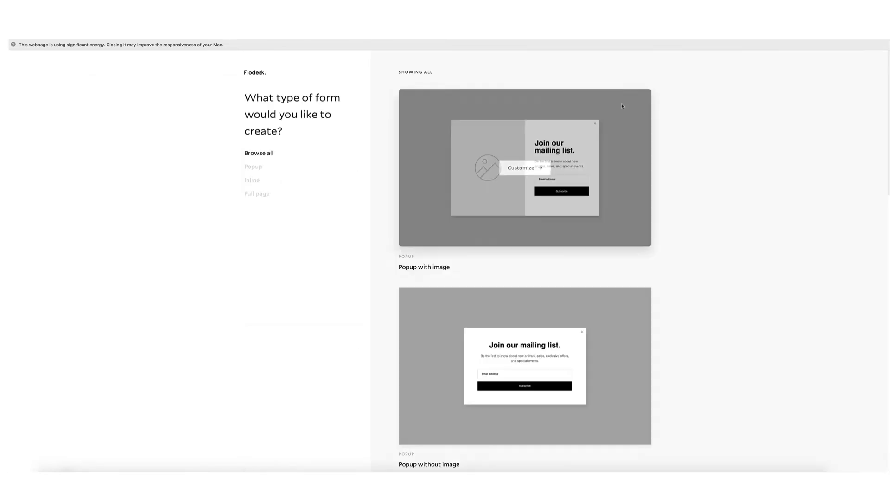
scroll(522, 182, down, 7)
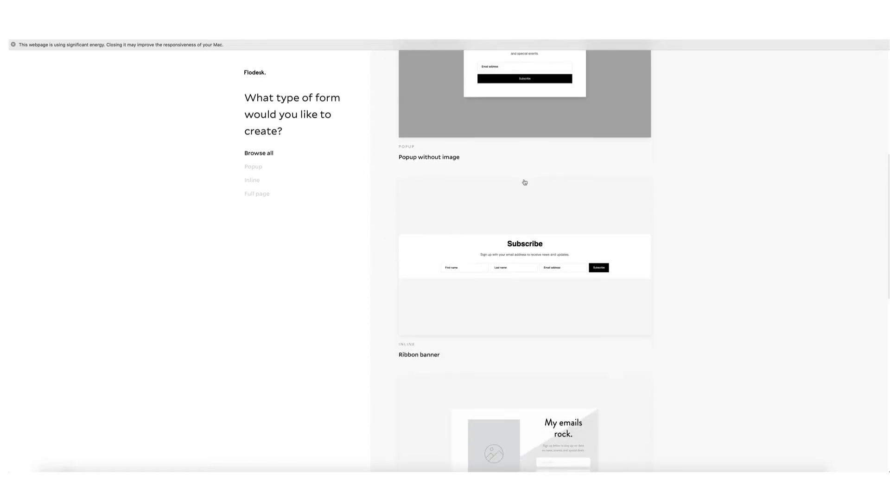
scroll(525, 182, up, 15)
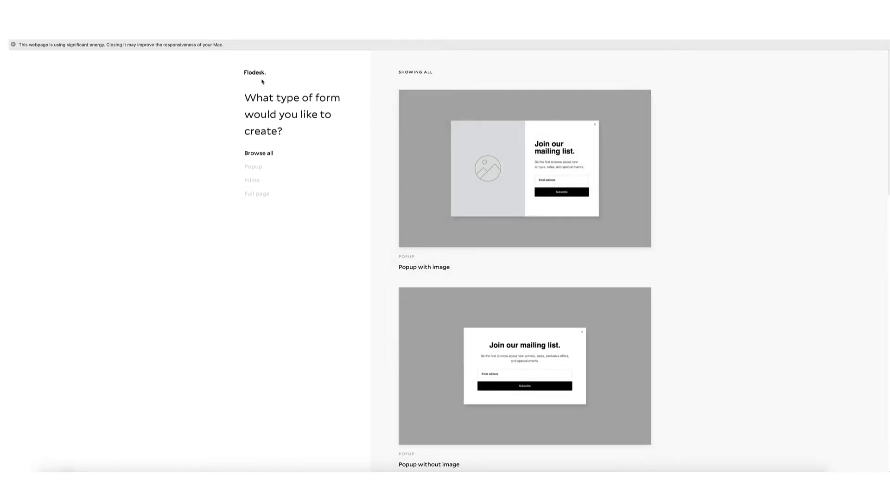
click(248, 73)
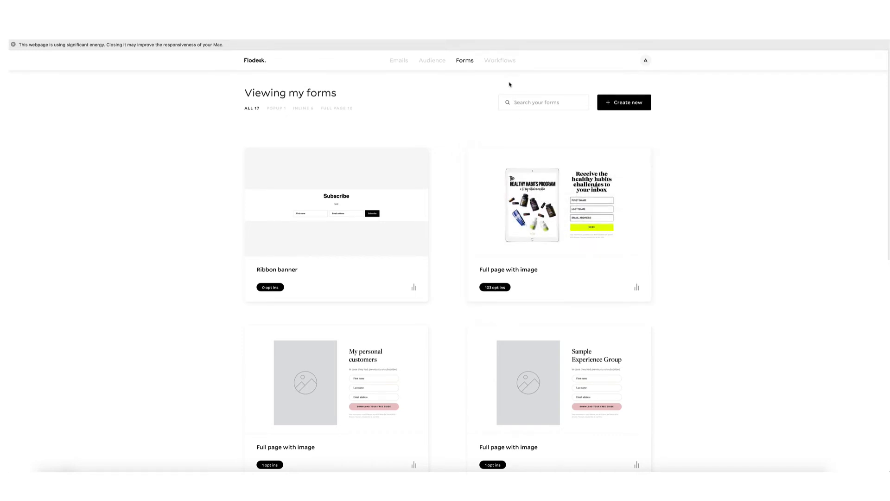
Go to Workflows and choose Edit on the SUPERNATURAL: Welcome Email workflow.
click(500, 62)
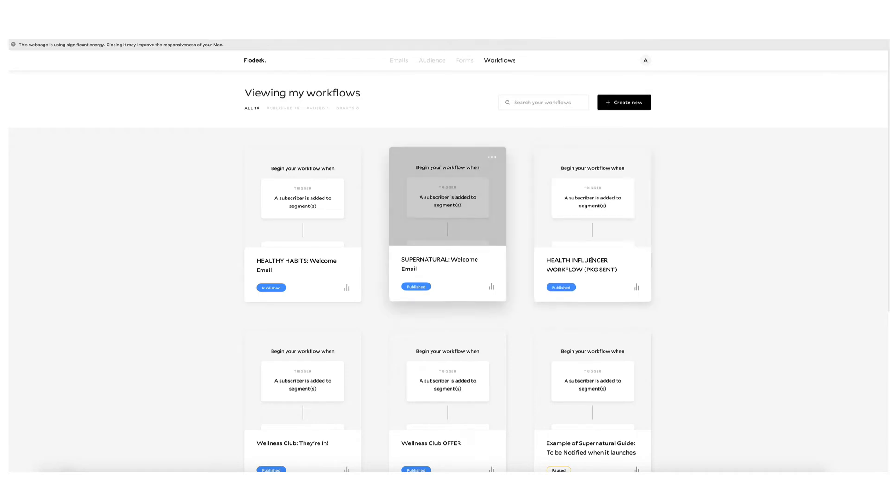
mouse_move(459, 226)
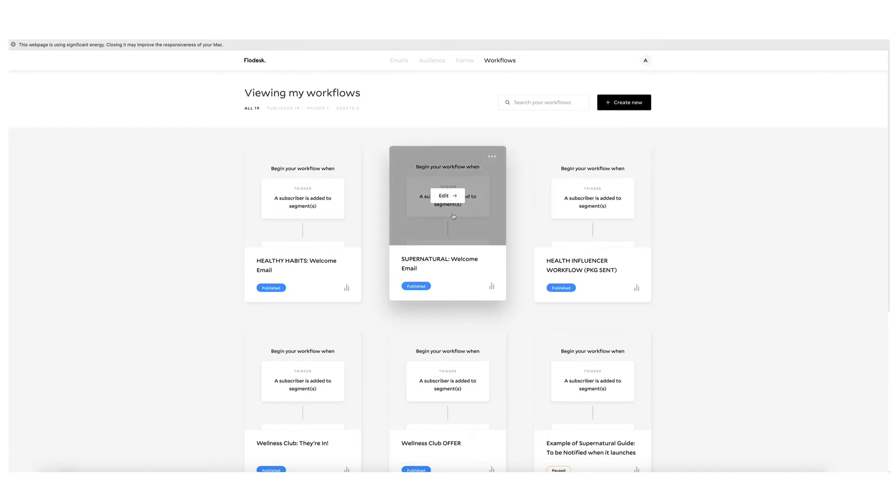
click(453, 199)
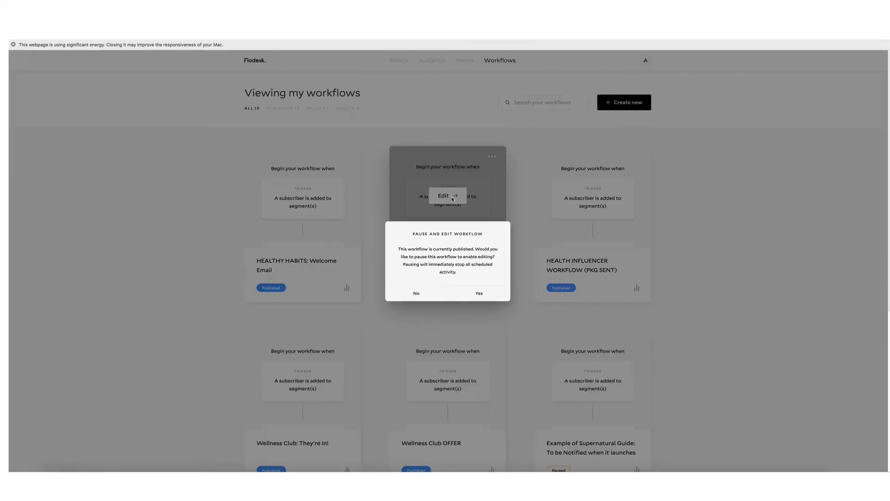
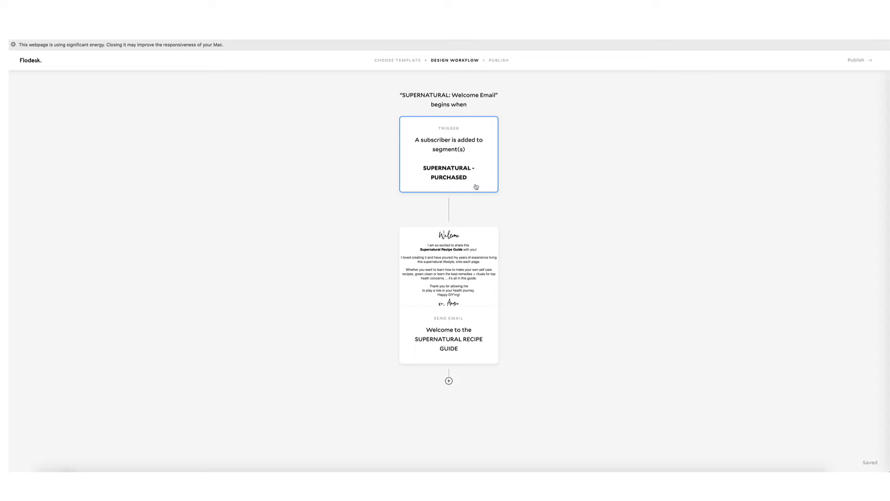
Open the SUPERNATURAL welcome email in the editor and review its content.
click(447, 278)
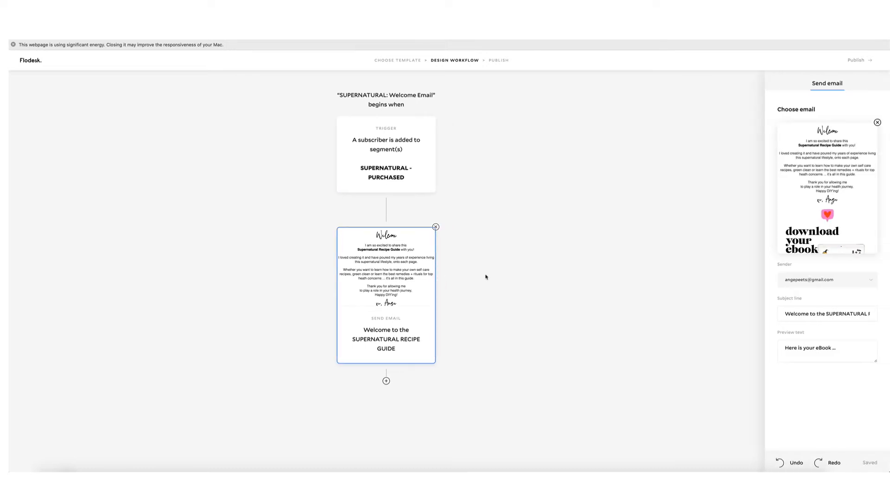
click(828, 188)
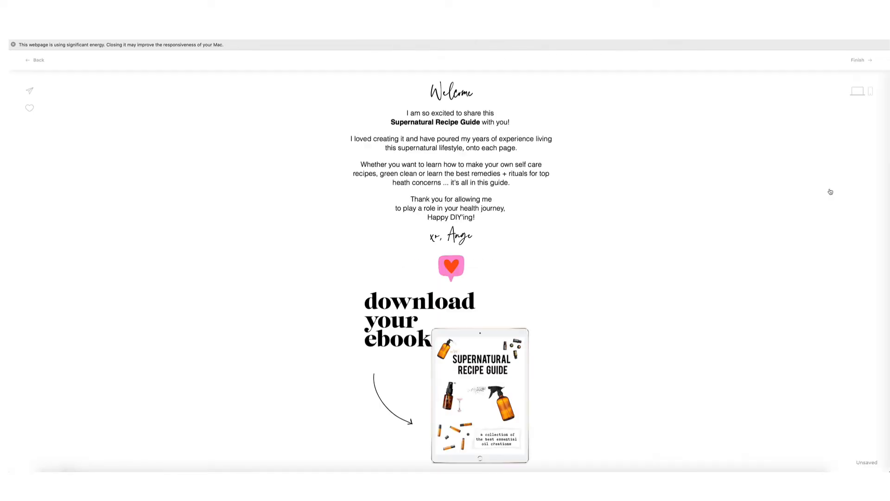
scroll(631, 177, down, 1)
scroll(631, 178, down, 1)
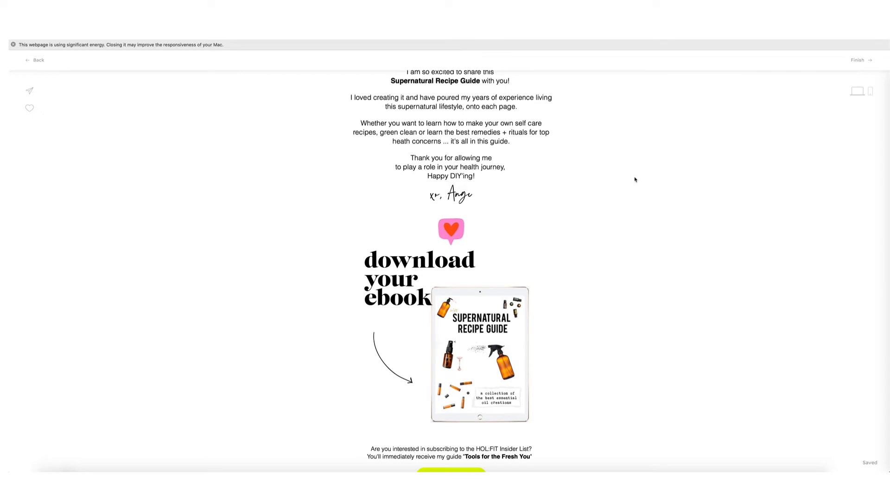
scroll(599, 193, up, 1)
scroll(597, 193, up, 2)
mouse_move(528, 362)
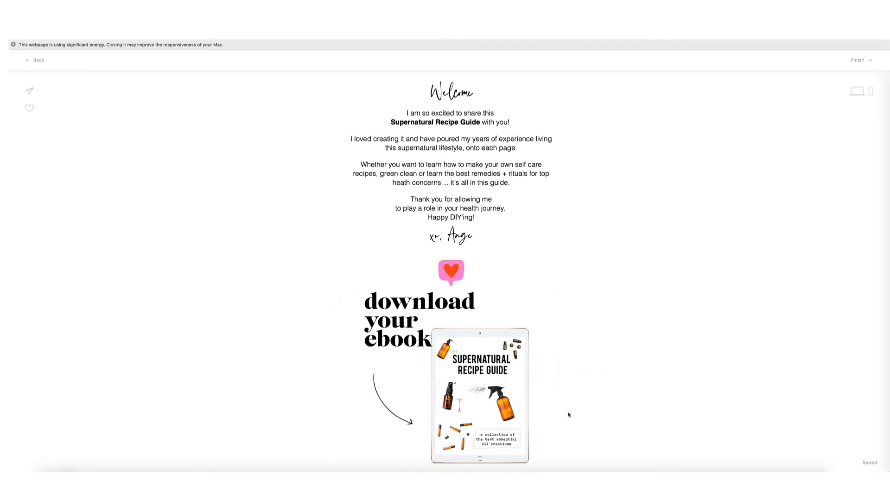
scroll(545, 286, down, 5)
scroll(546, 287, down, 9)
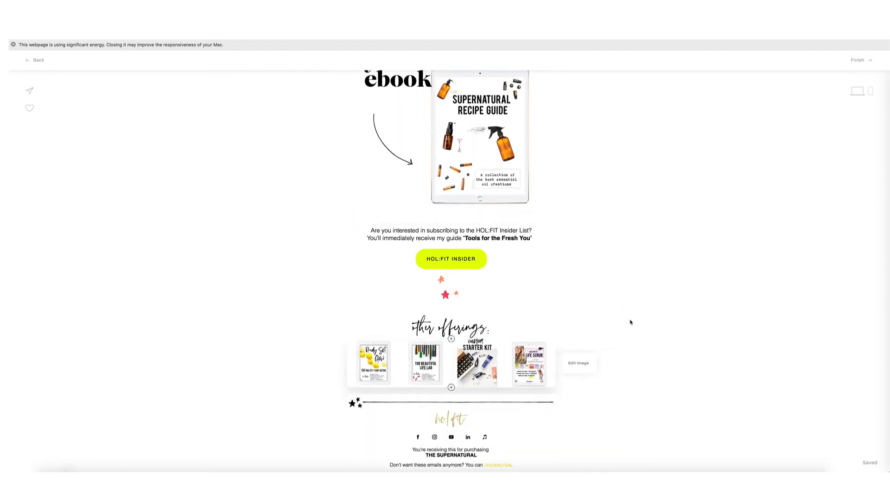
scroll(533, 334, up, 14)
scroll(534, 333, down, 1)
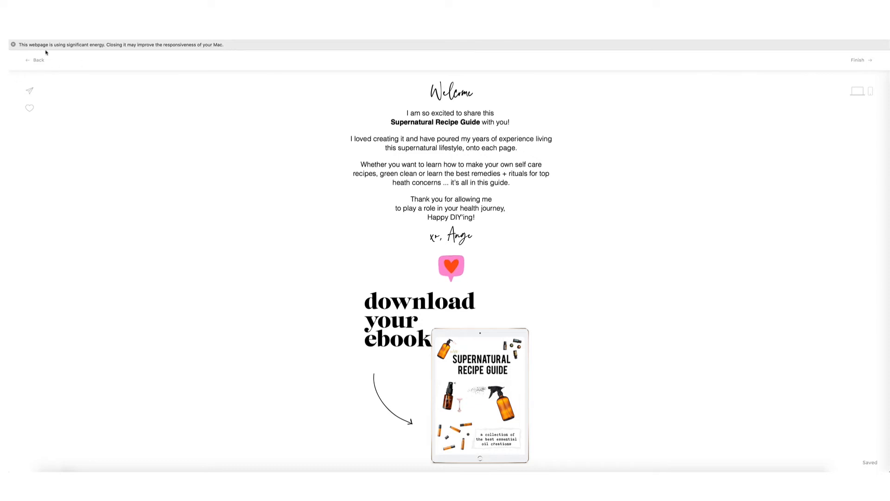
Return to the workflow designer and publish the SUPERNATURAL workflow.
click(36, 59)
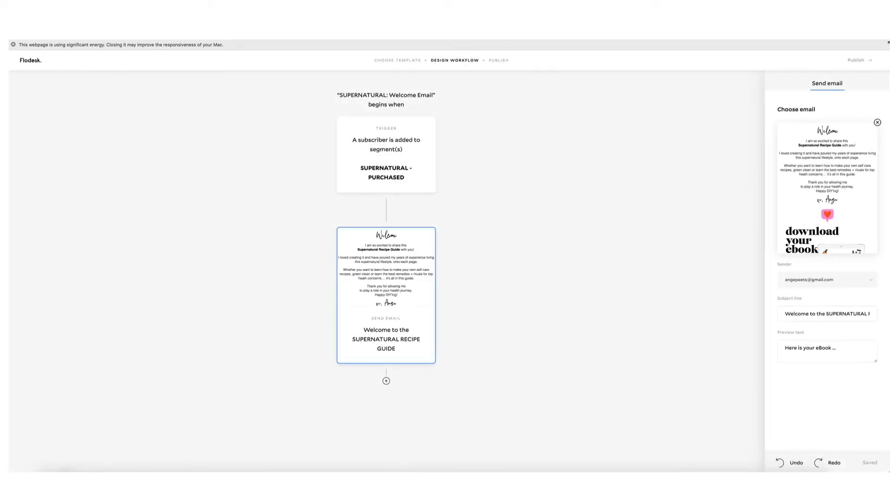
click(860, 60)
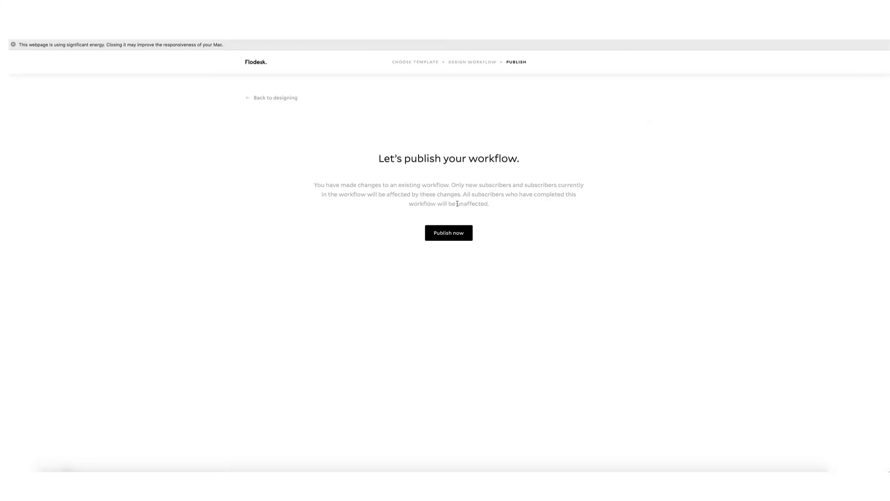
click(446, 231)
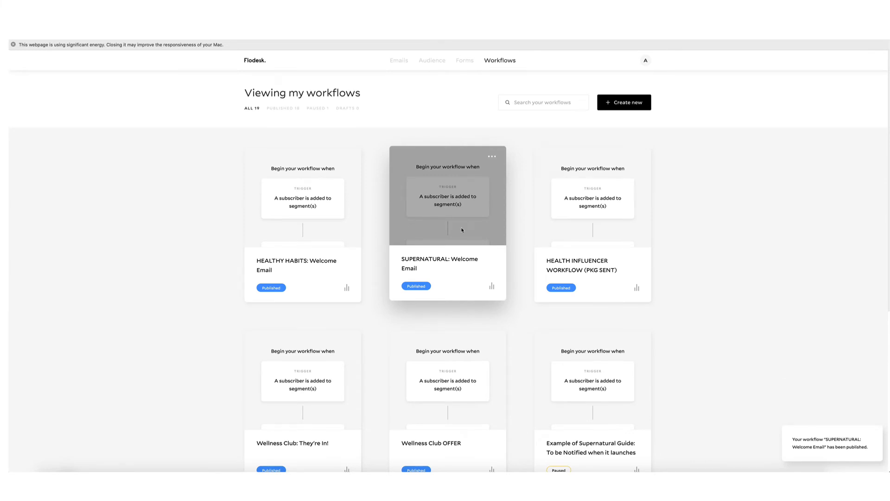
Choose Edit on the Classroom package email workflow in the workflows list.
scroll(450, 318, down, 4)
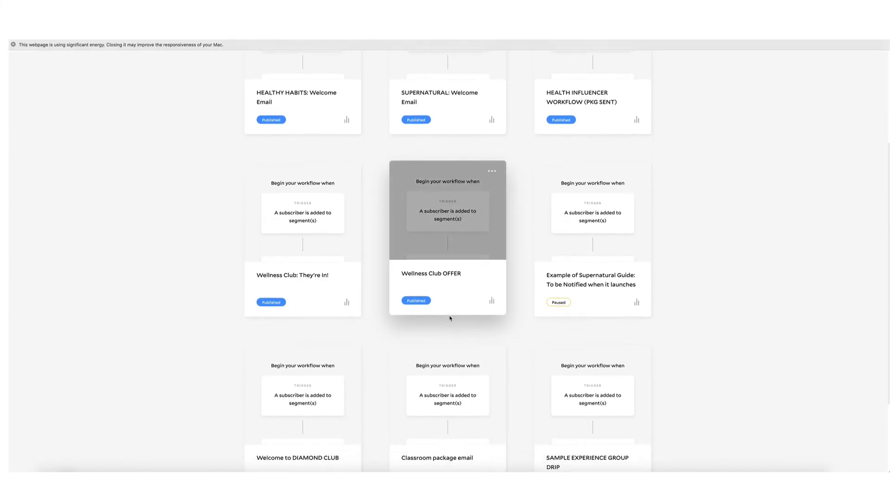
scroll(450, 318, down, 3)
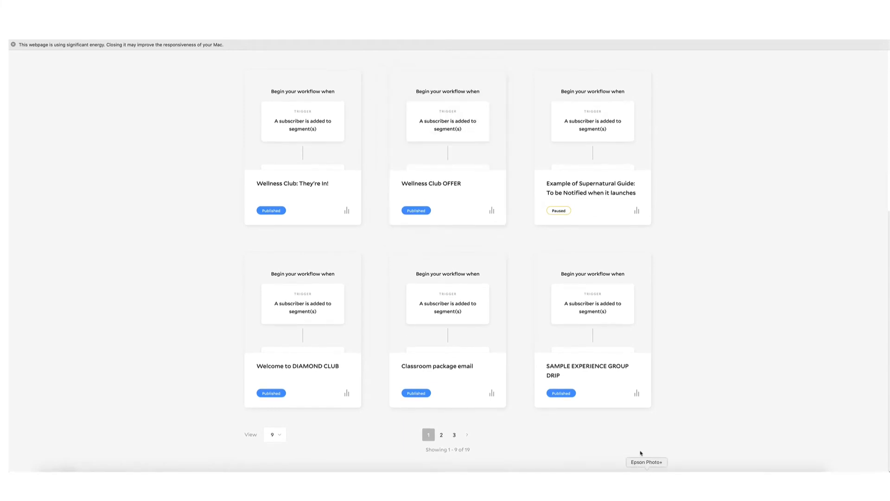
mouse_move(447, 306)
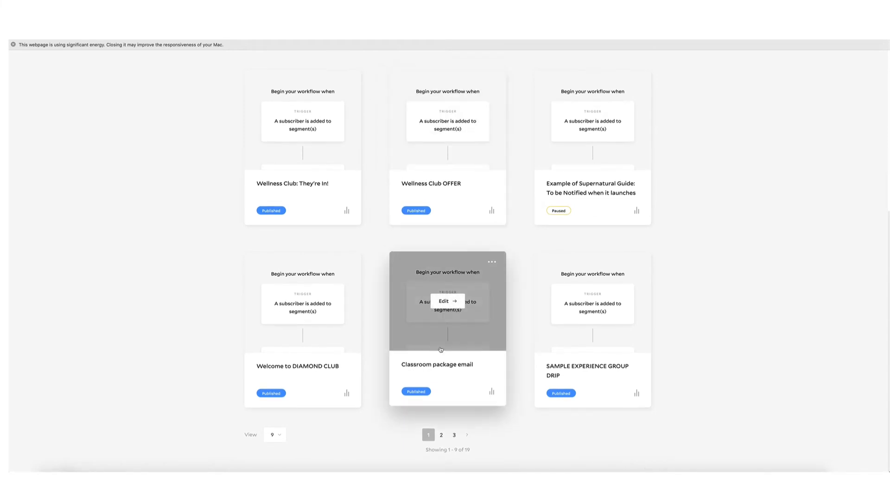
click(447, 302)
Confirm editing the Classroom package workflow and review its welcome email in the editor.
click(468, 297)
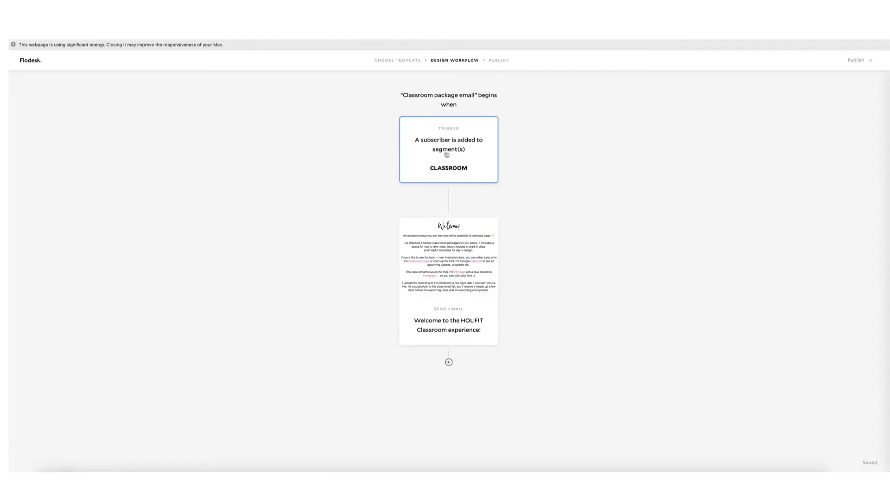
click(454, 253)
click(832, 182)
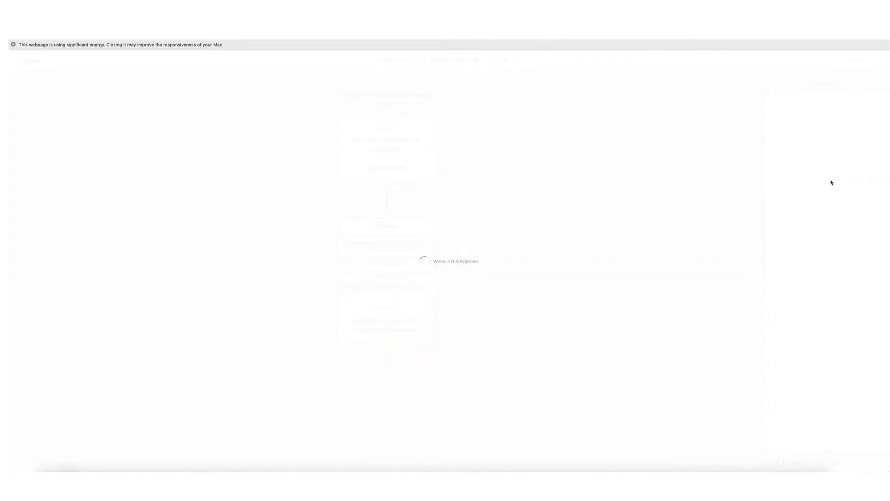
scroll(512, 176, down, 2)
scroll(513, 175, down, 3)
scroll(514, 176, up, 3)
scroll(514, 175, up, 2)
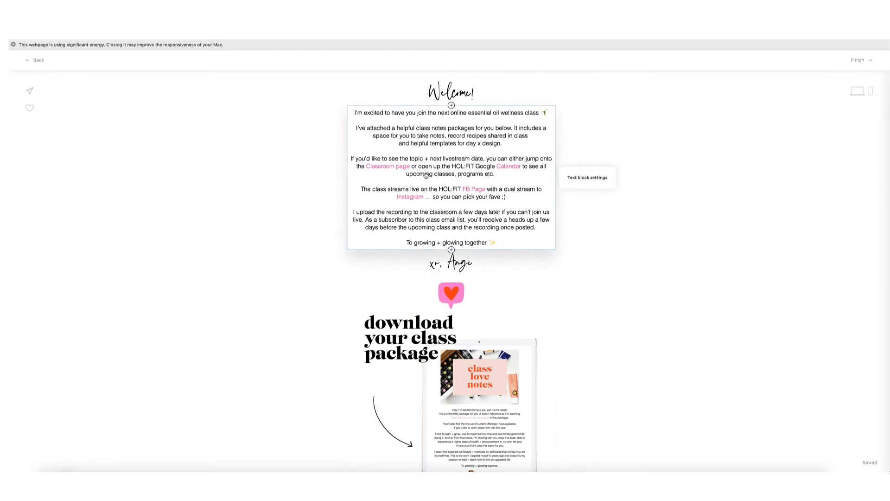
scroll(466, 210, down, 10)
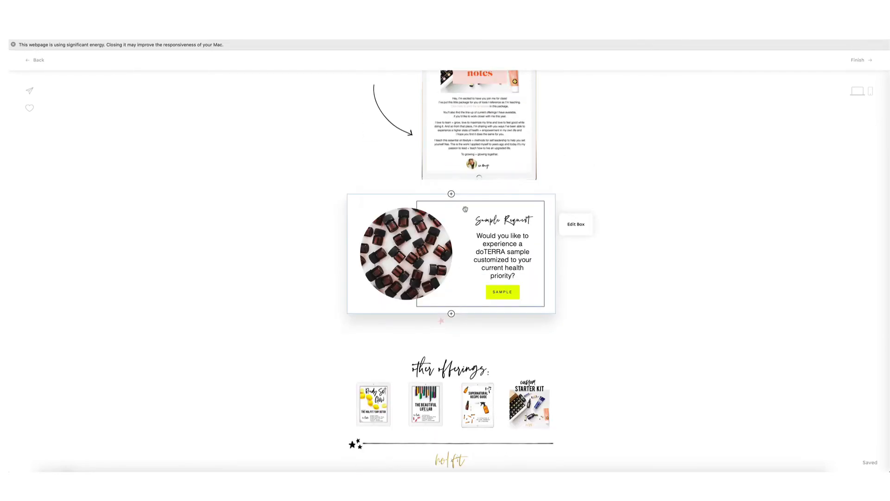
scroll(465, 209, up, 10)
Finish the email and publish the Classroom package email workflow.
click(860, 62)
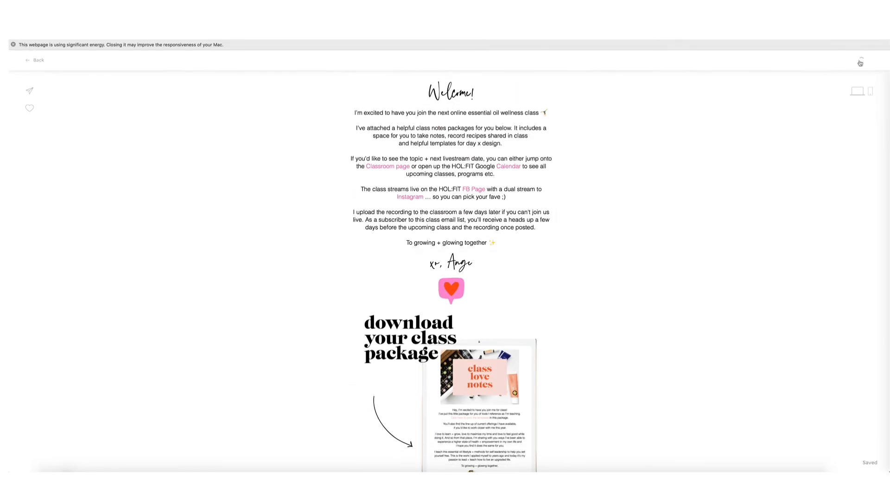
click(858, 60)
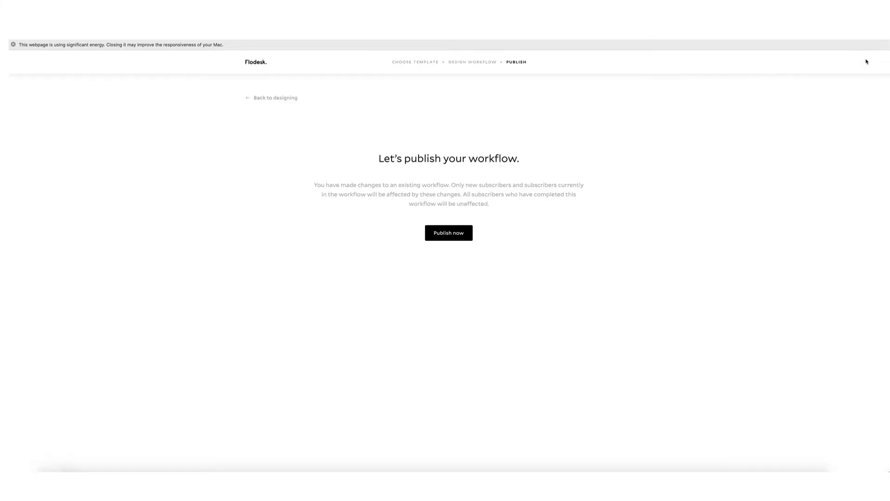
click(463, 233)
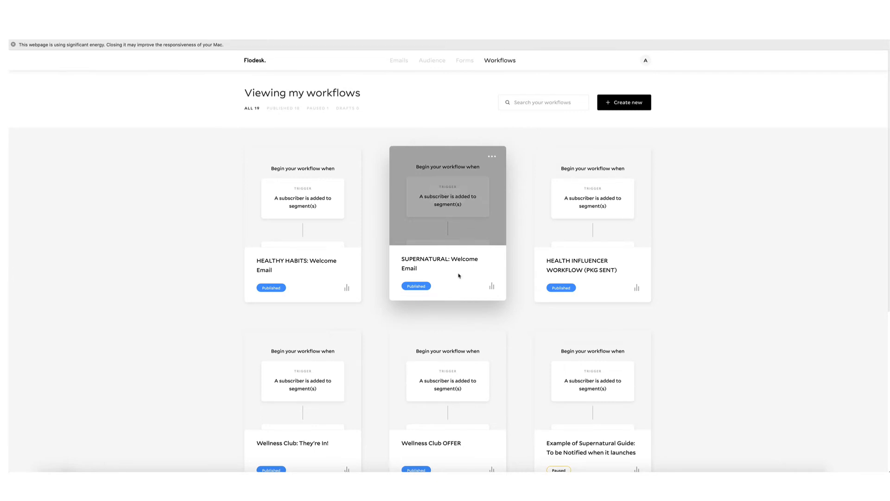
Start creating a new workflow from the workflows list.
scroll(458, 275, down, 10)
scroll(459, 275, up, 10)
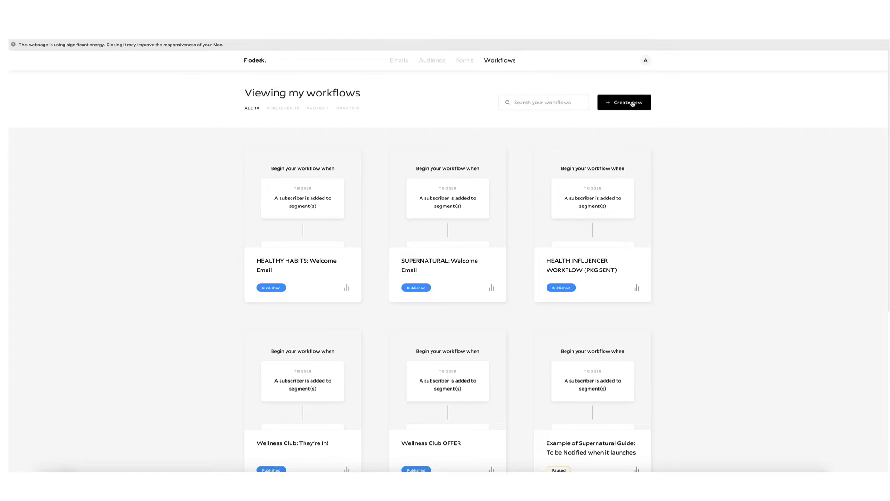
click(633, 104)
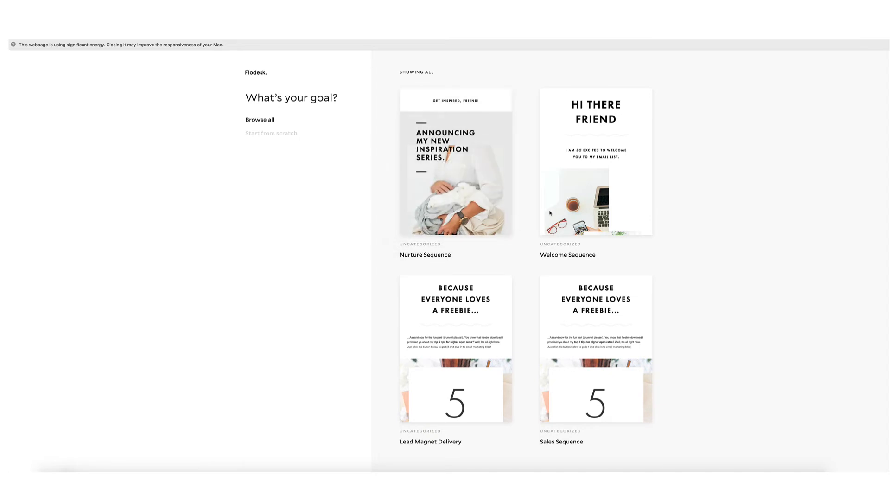
Open the Welcome Sequence template's details and start customizing it.
mouse_move(562, 213)
click(597, 160)
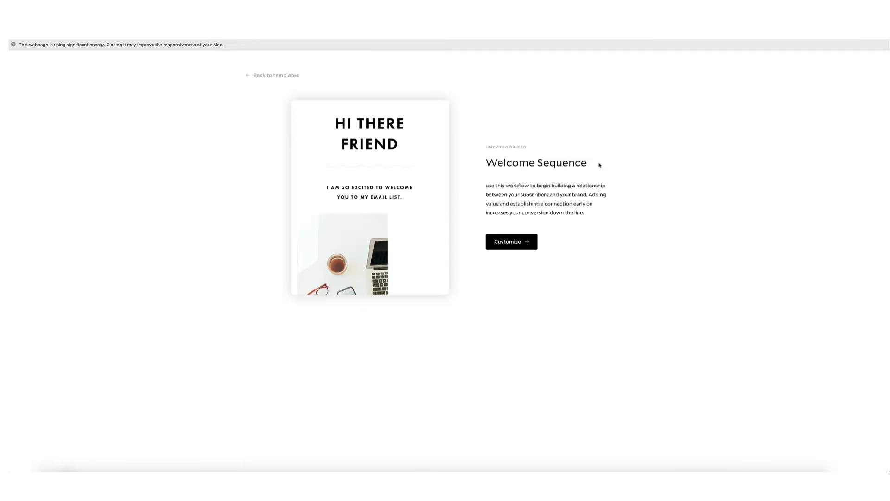
click(520, 241)
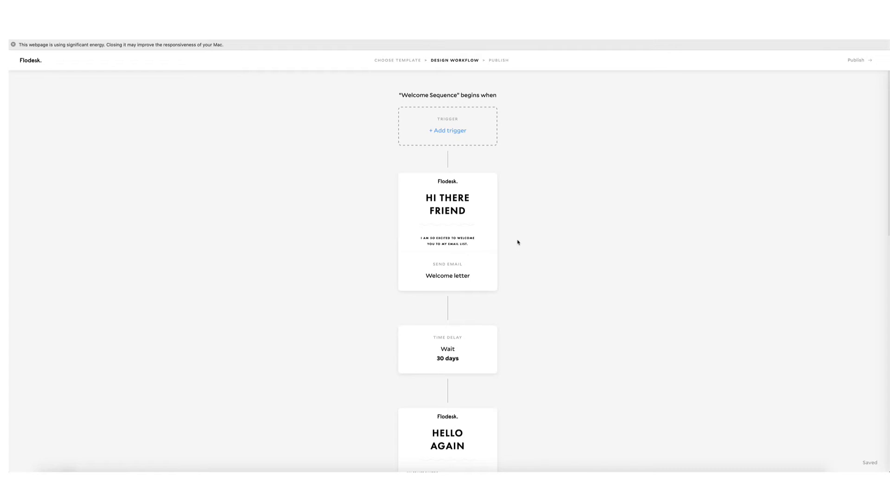
Look over the Welcome Sequence emails and 30-day waits, then leave it unpublished.
scroll(491, 236, down, 10)
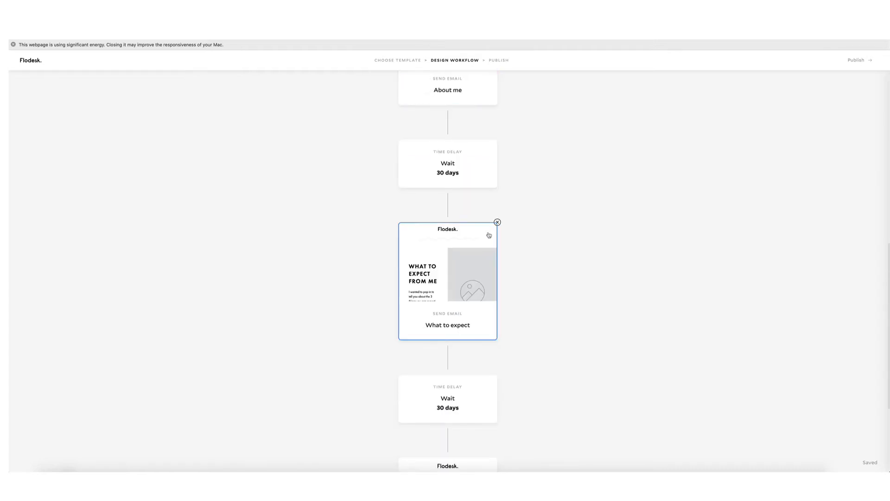
scroll(489, 235, down, 4)
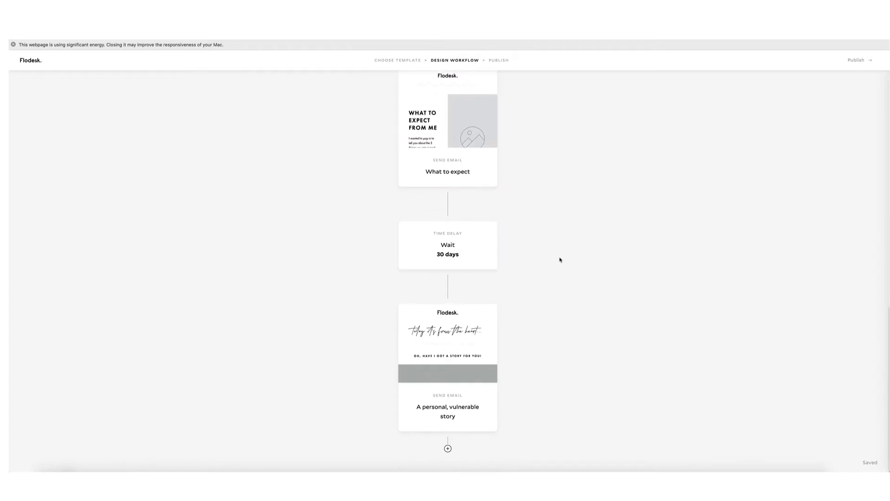
scroll(560, 260, up, 9)
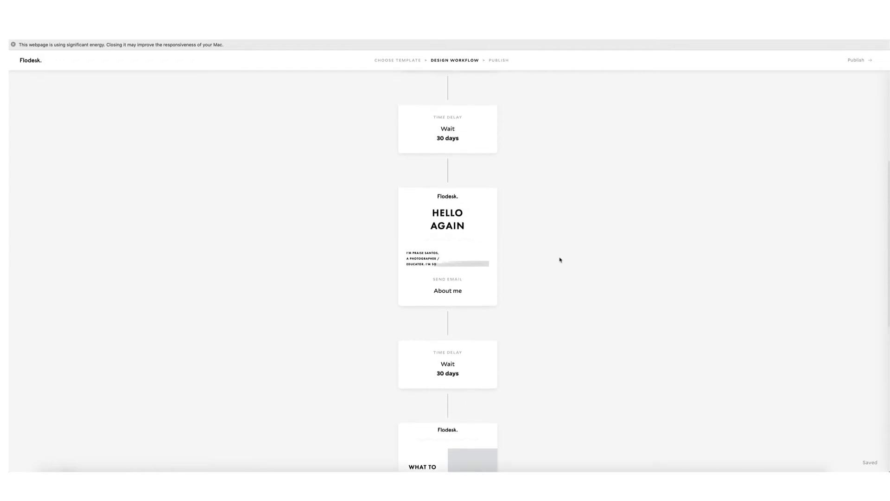
scroll(560, 260, up, 5)
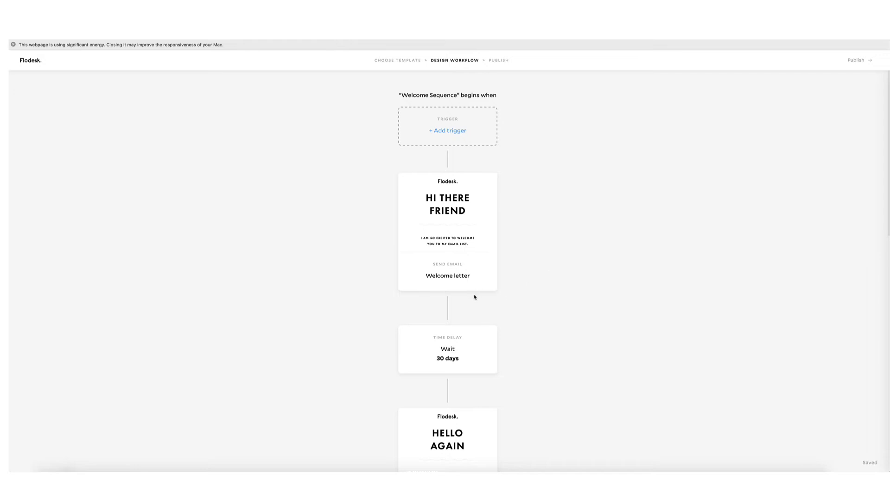
scroll(476, 297, down, 4)
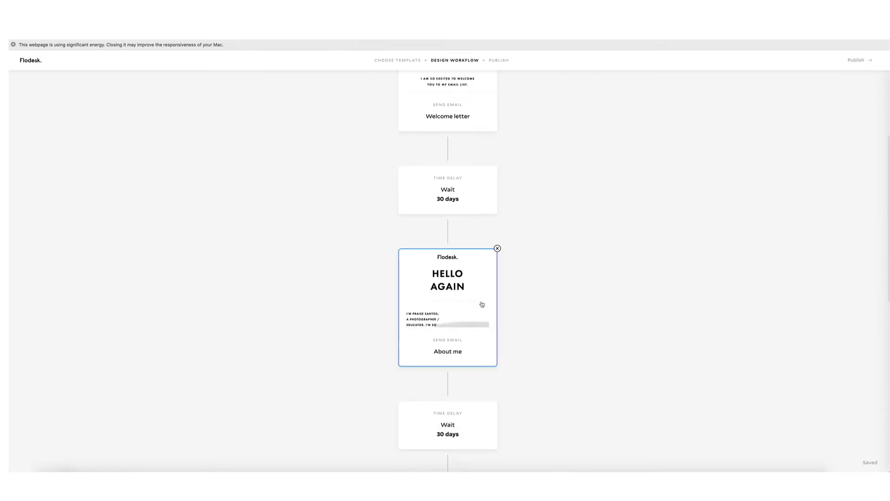
scroll(462, 337, down, 10)
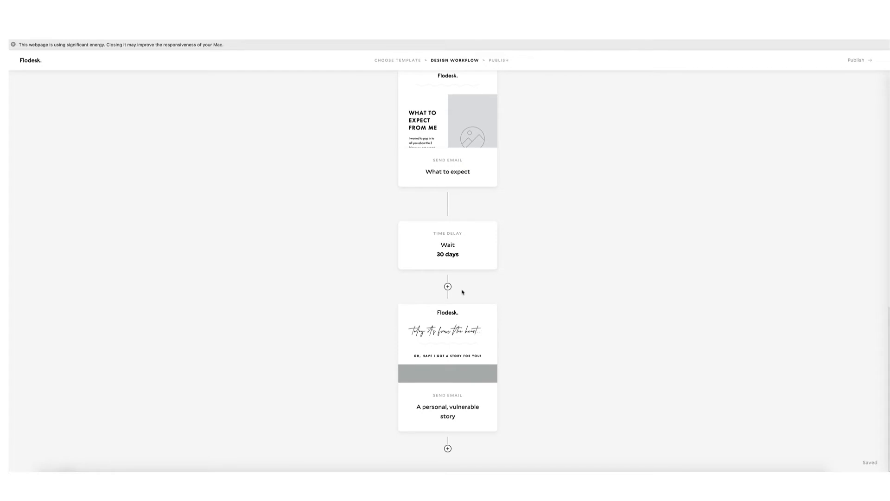
scroll(462, 292, up, 15)
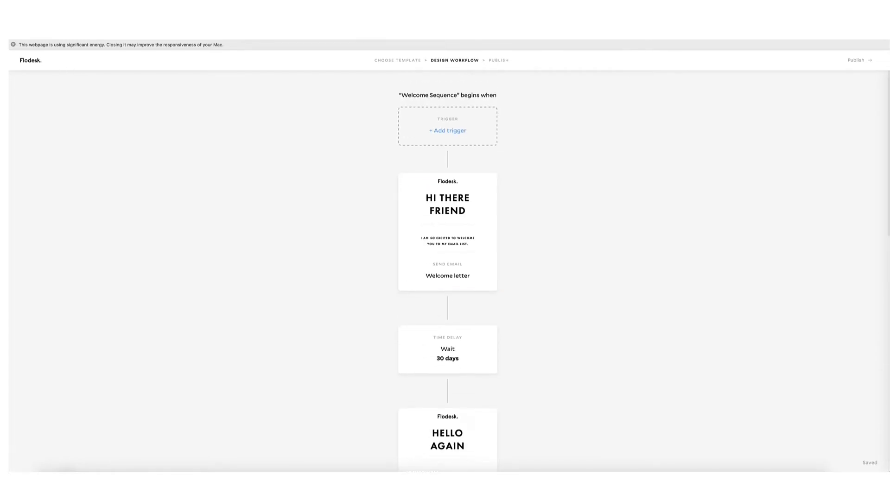
key(super+[)
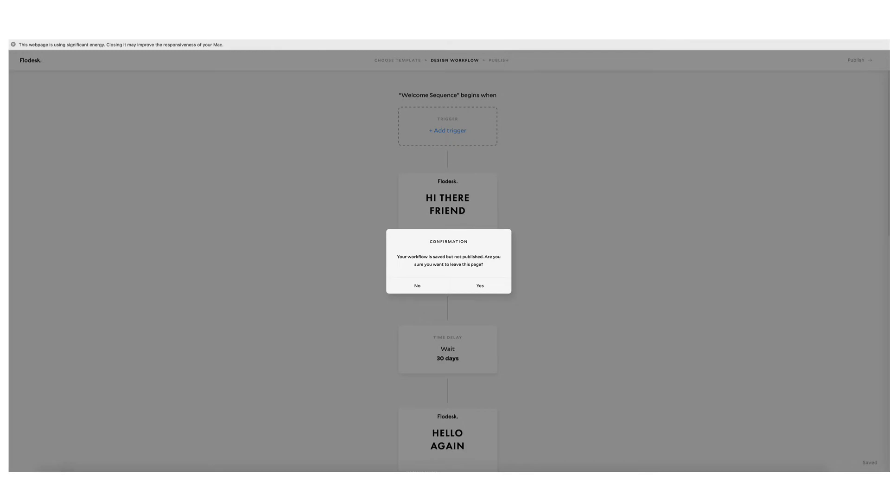
click(478, 286)
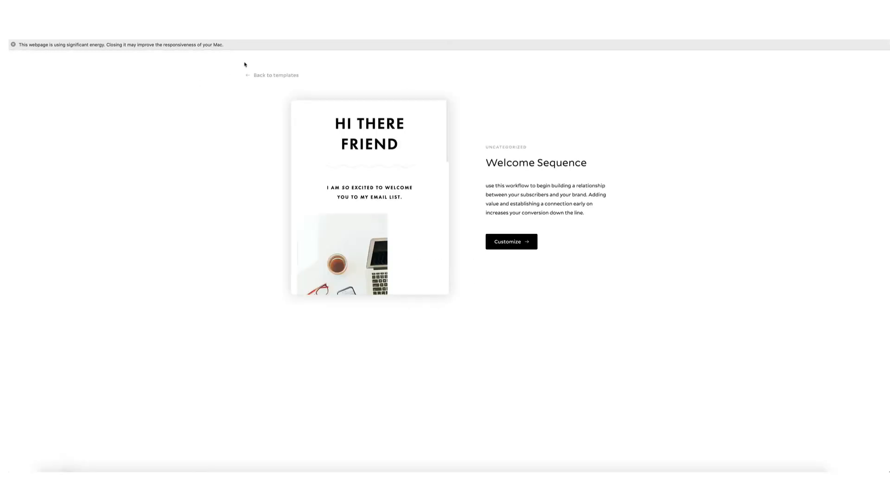
Start a workflow from scratch named 'Brand Welcome'.
click(265, 76)
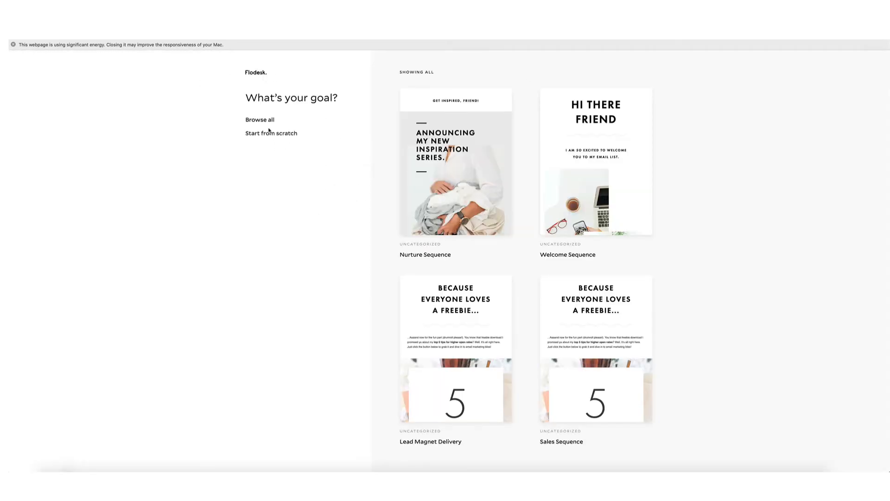
click(268, 133)
click(446, 260)
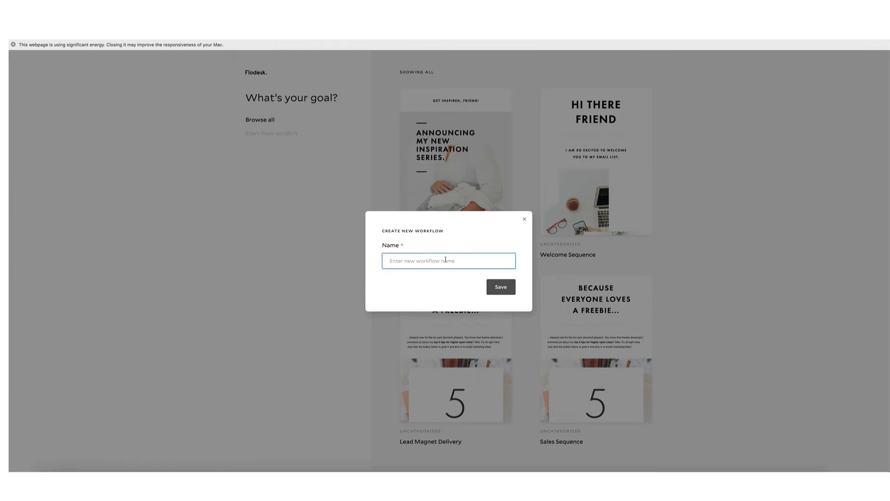
text(Brand Welcome)
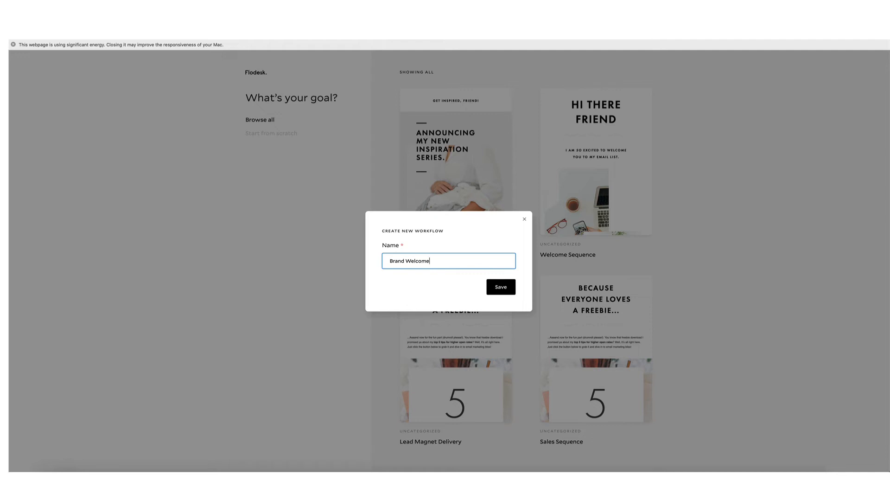
key(Return)
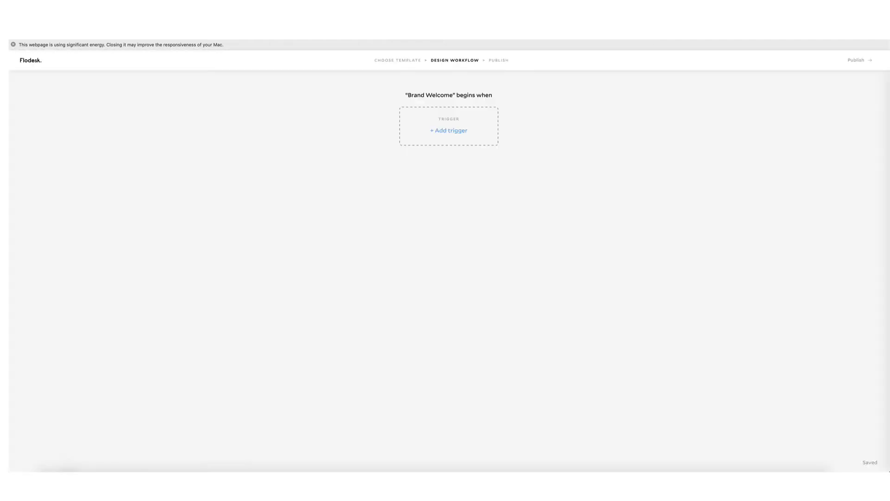
Set the trigger to a subscriber being added to the BRAND LIST segment.
click(461, 131)
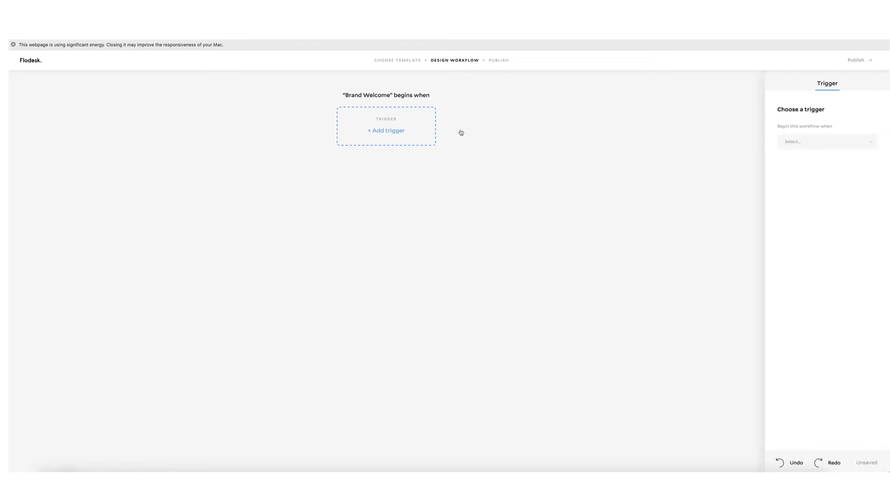
click(847, 143)
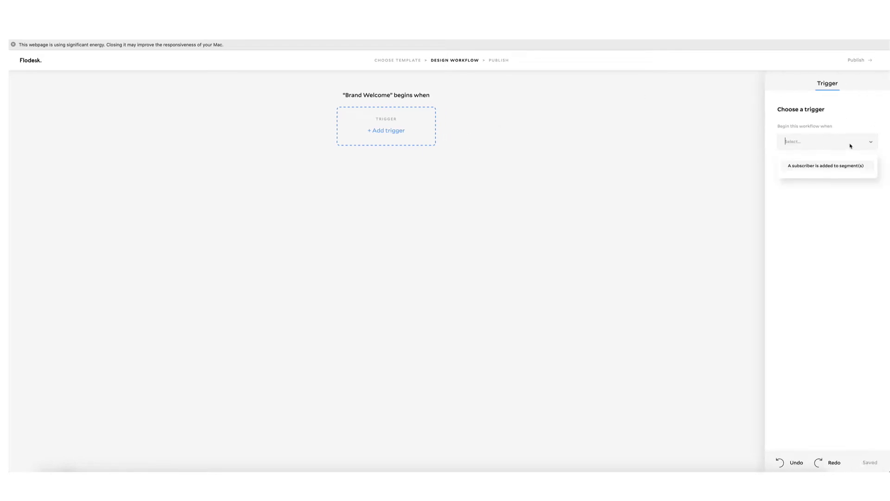
click(860, 168)
click(861, 178)
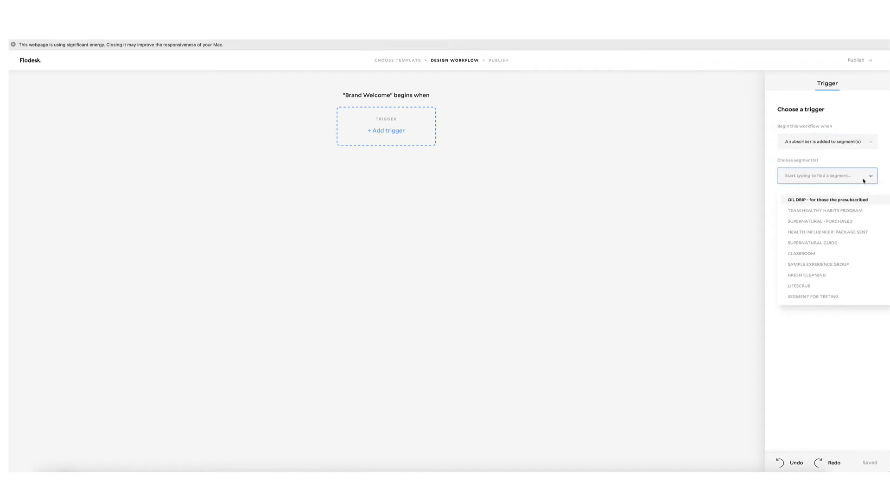
scroll(831, 247, down, 5)
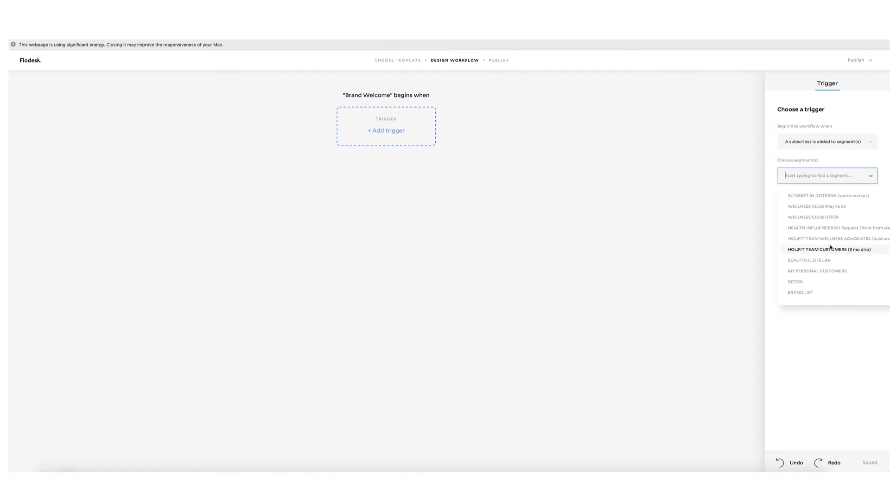
click(805, 293)
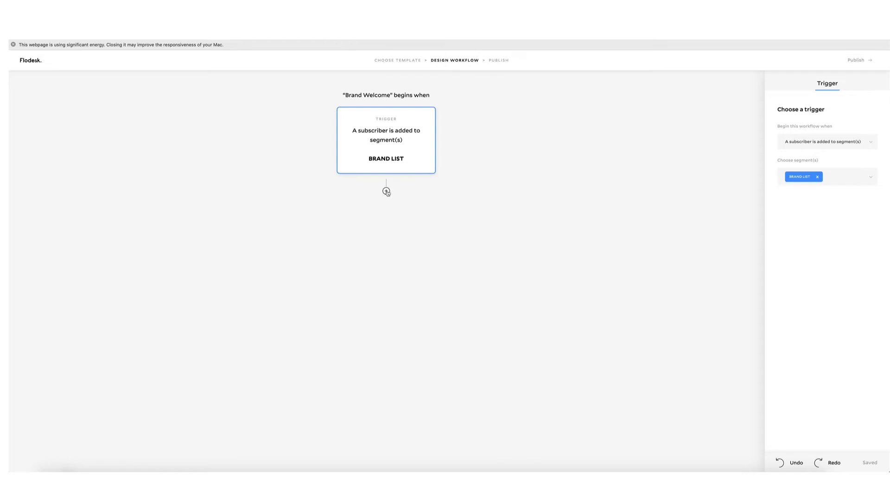
Add an email step after the trigger using the favorite June 2020 warm market template.
click(386, 191)
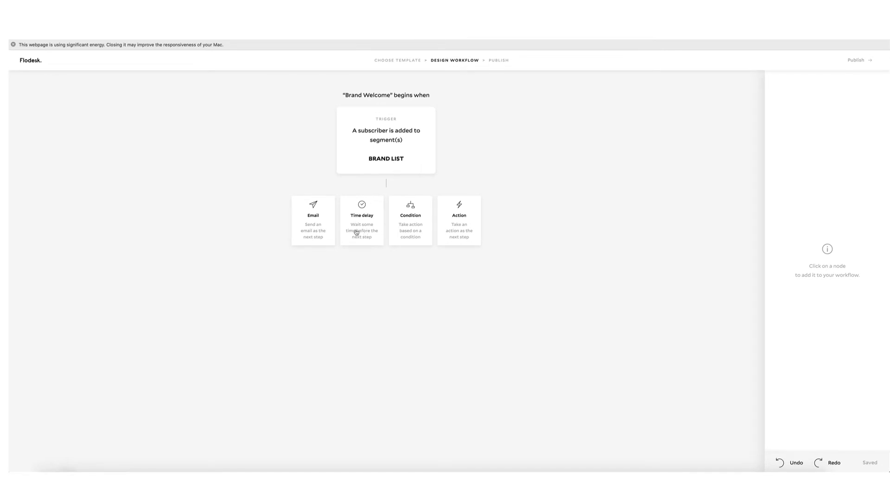
click(317, 228)
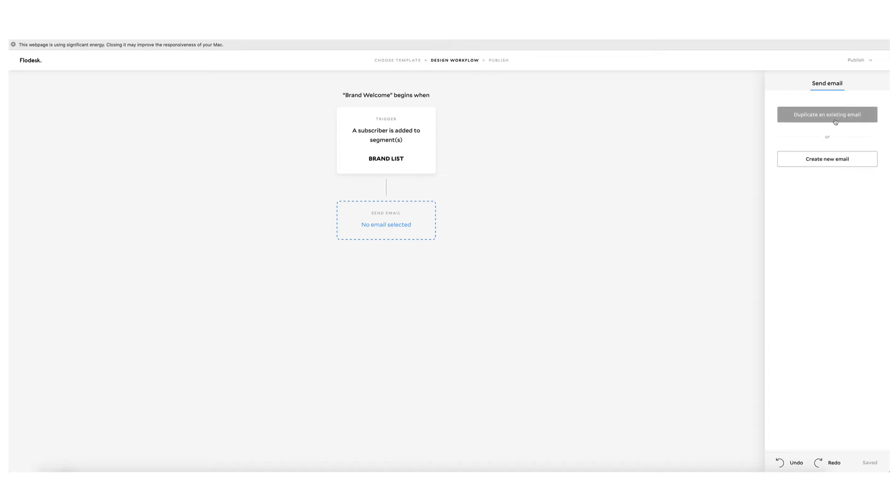
click(857, 166)
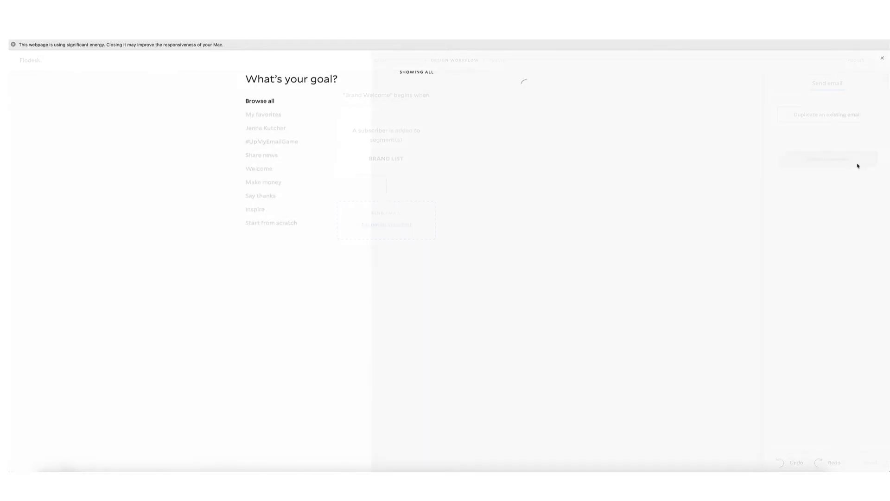
click(260, 116)
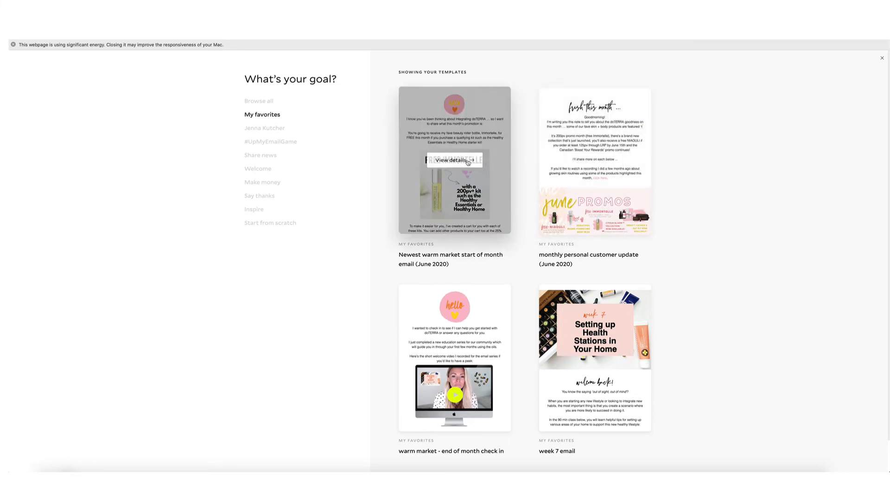
click(463, 159)
click(517, 232)
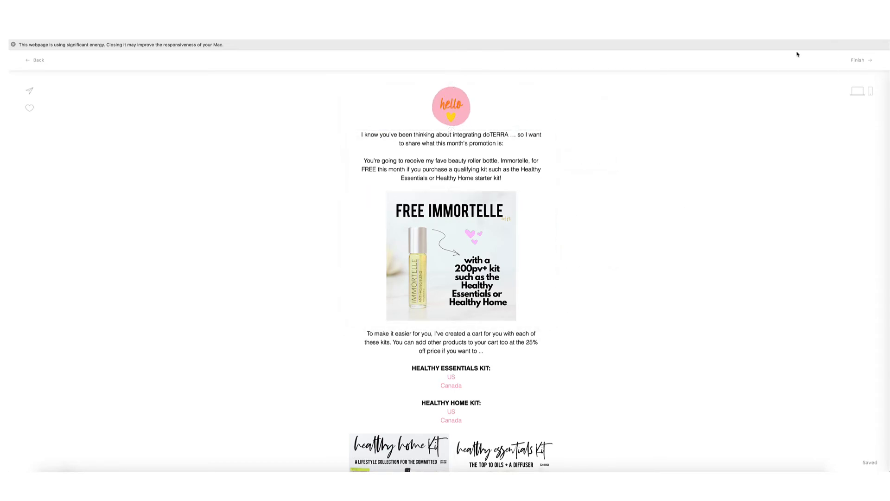
click(35, 60)
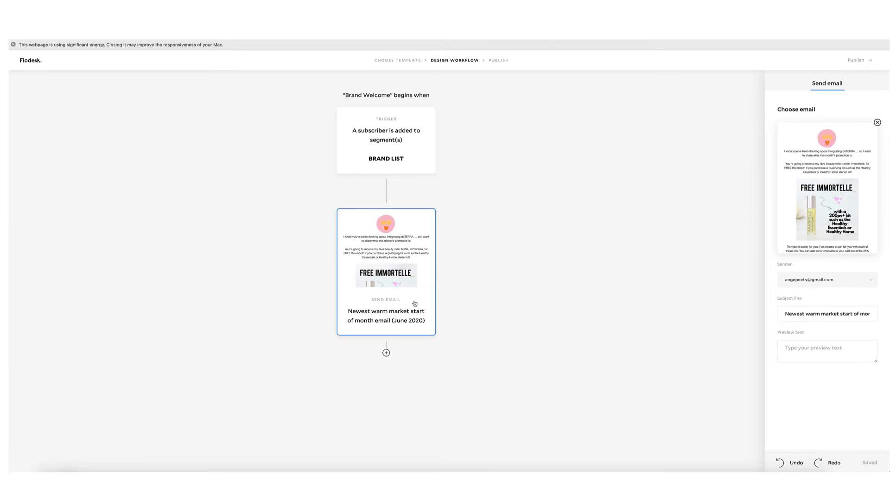
Add a 7-day time delay after the June 2020 email.
click(386, 353)
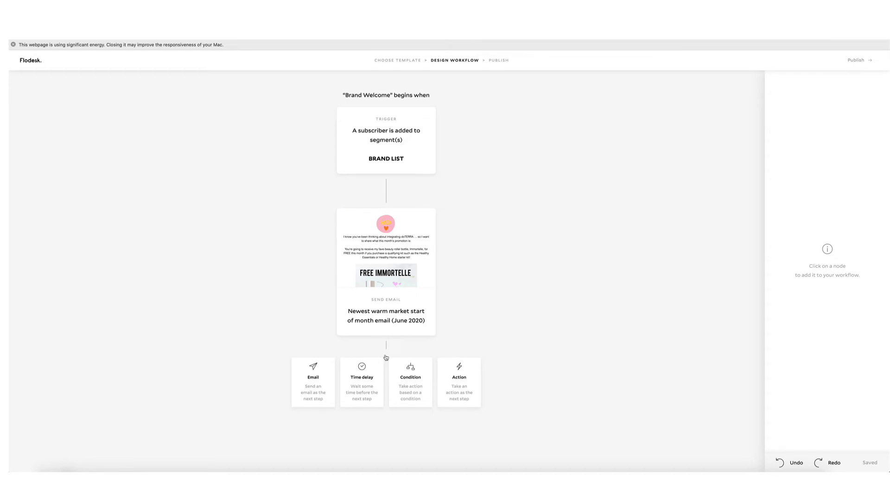
click(374, 369)
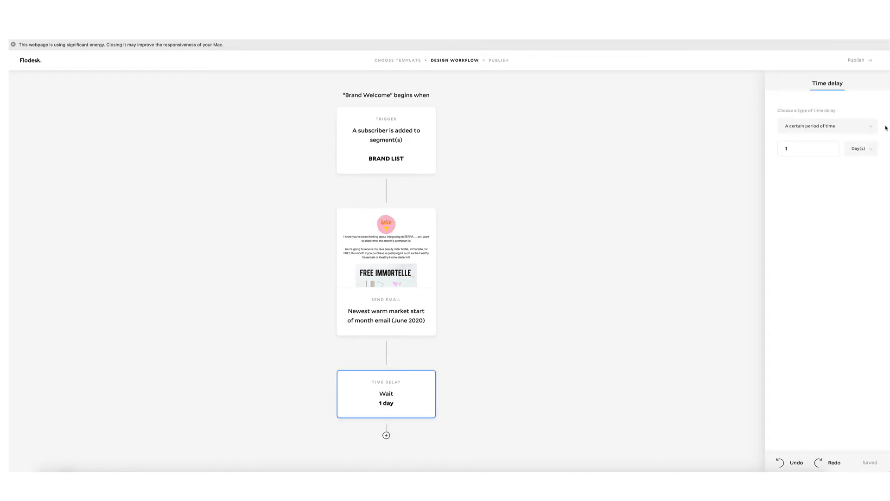
key(BackSpace)
text(7)
key(BackSpace)
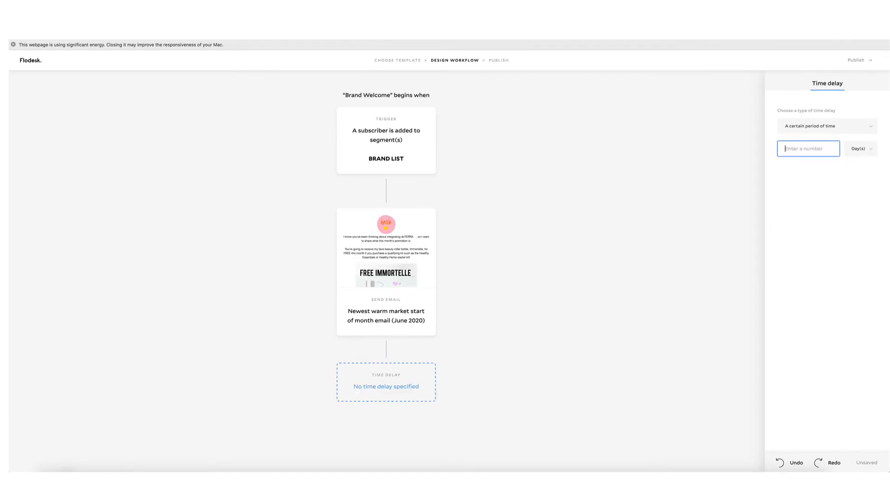
click(878, 150)
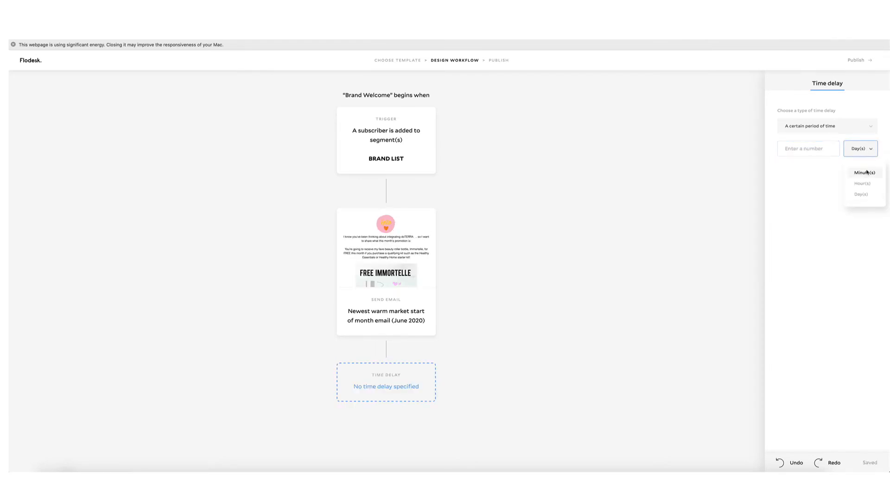
click(819, 178)
click(841, 128)
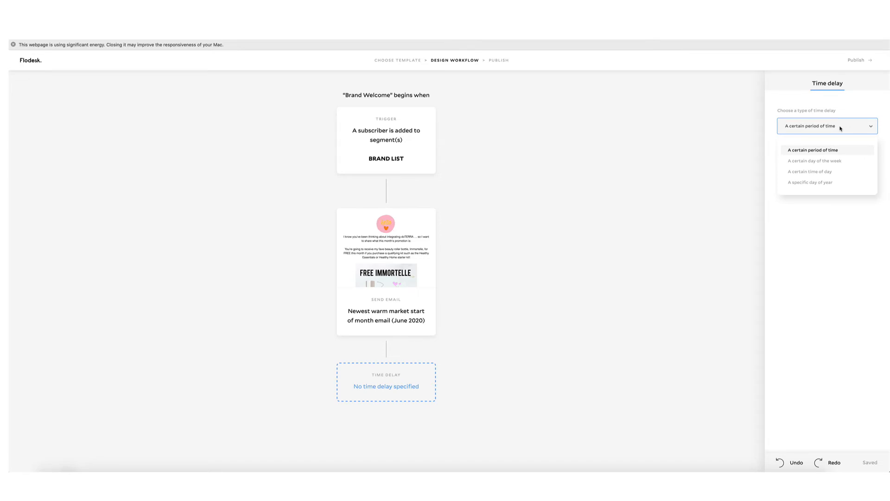
click(854, 232)
click(821, 149)
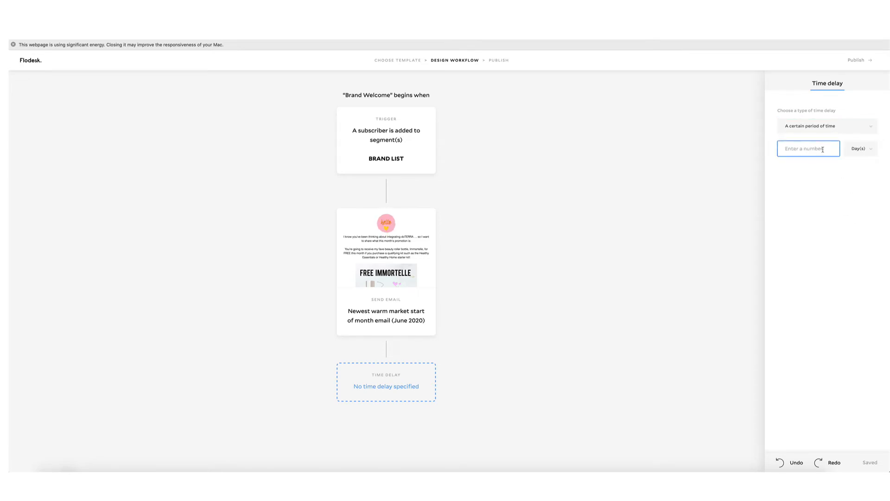
text(7)
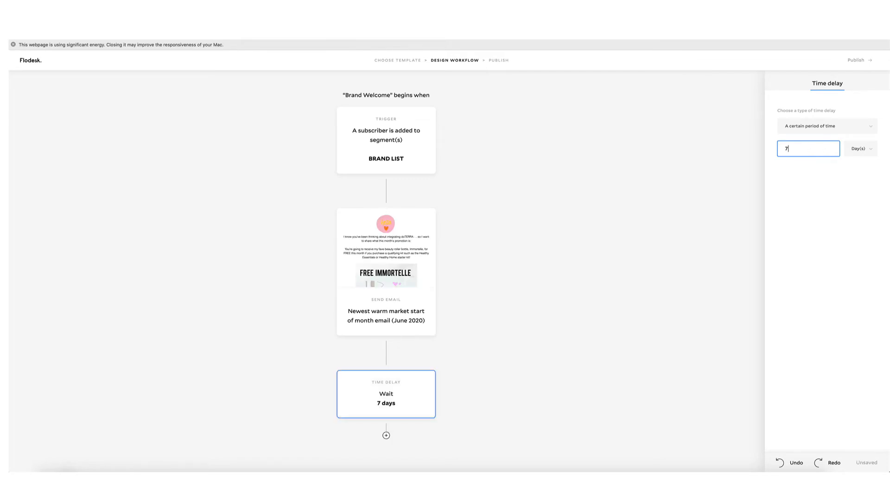
click(884, 194)
scroll(462, 318, down, 1)
click(387, 434)
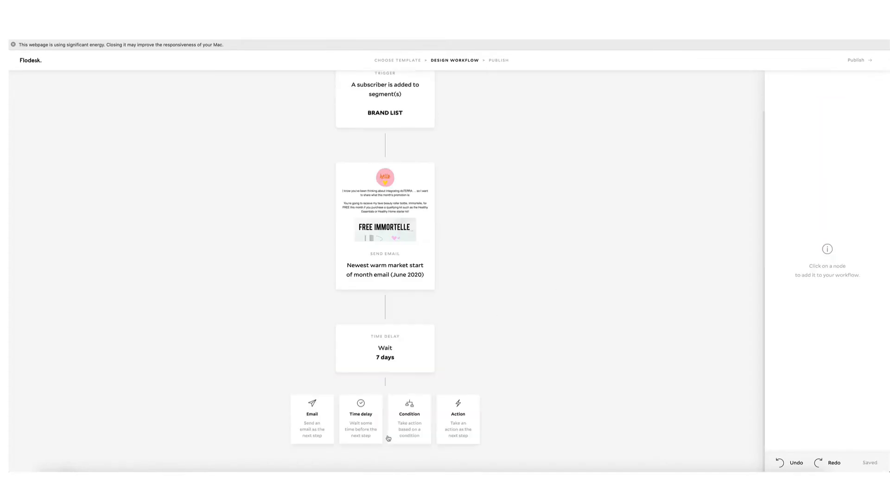
Make the next step send the favorite 'warm market - end of month check in' email.
click(312, 427)
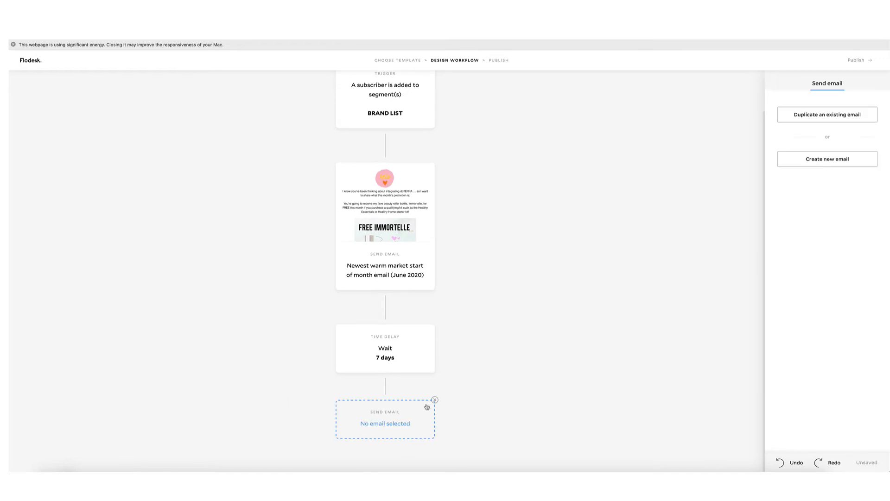
click(827, 159)
click(250, 114)
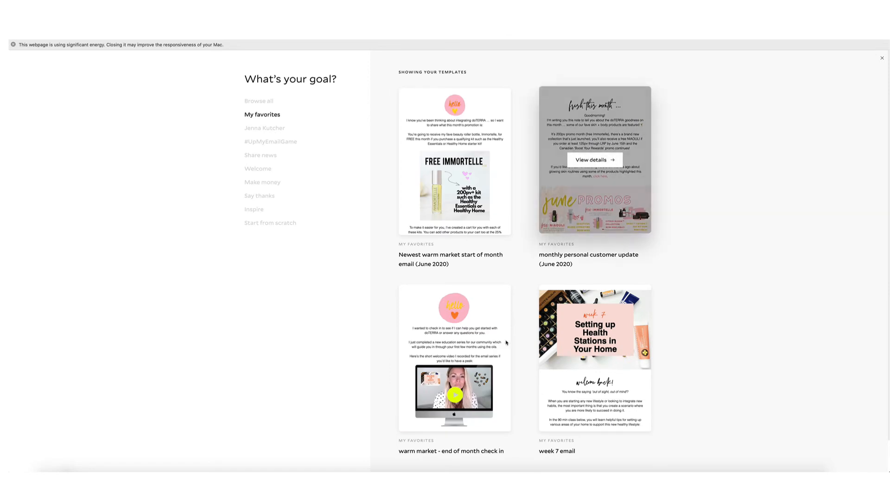
click(468, 356)
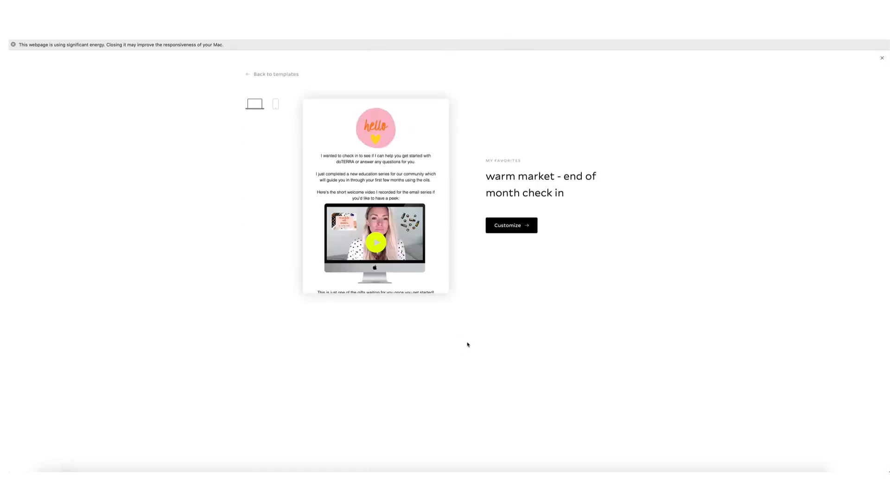
click(524, 227)
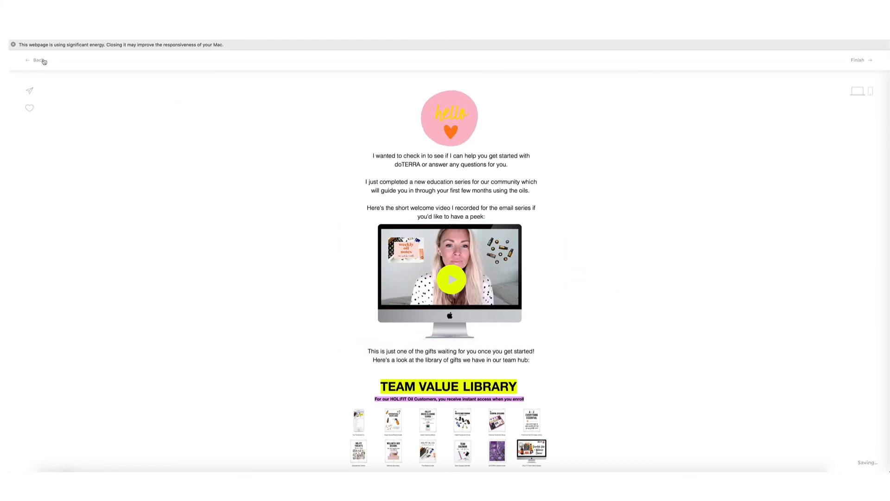
click(40, 60)
scroll(501, 243, down, 3)
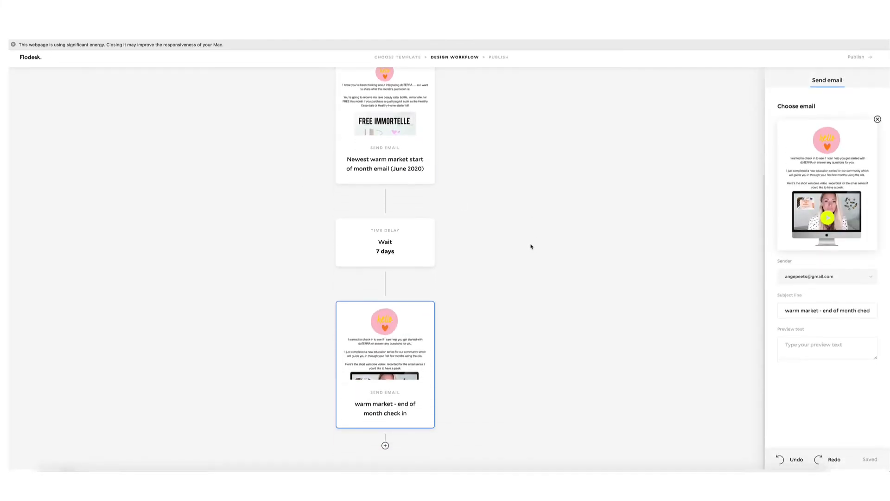
Add another 7-day wait after the check-in email.
click(385, 446)
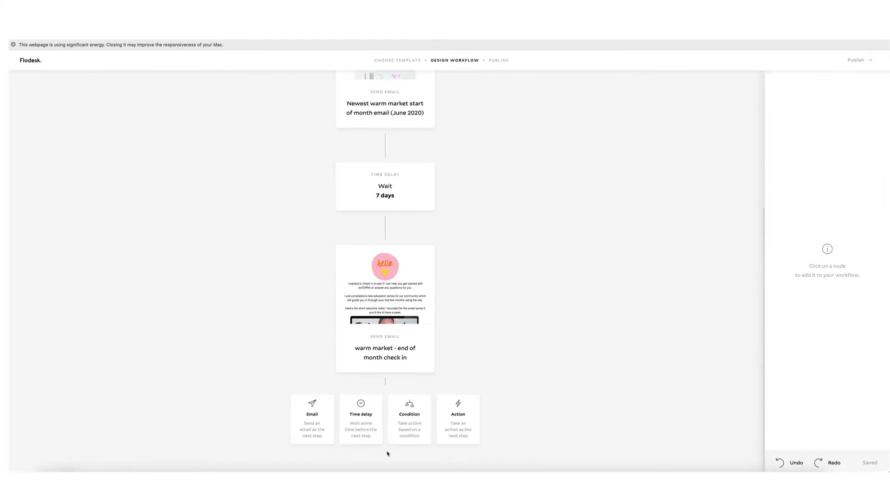
click(357, 419)
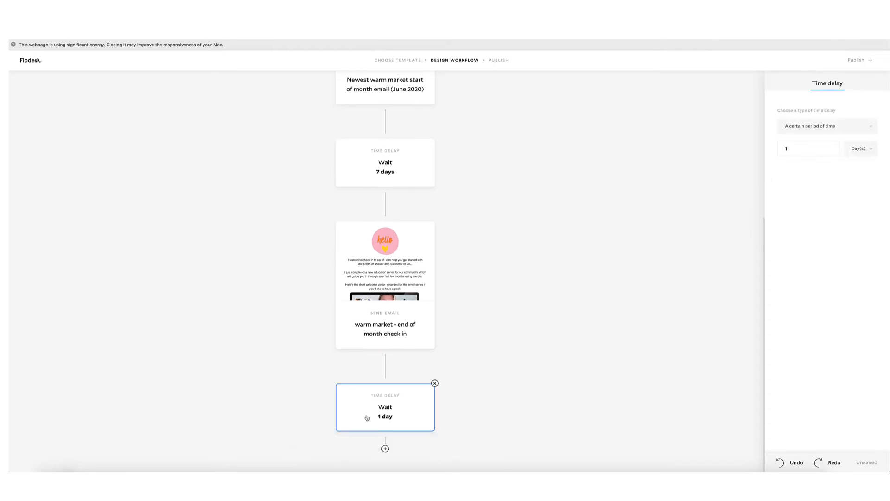
click(813, 152)
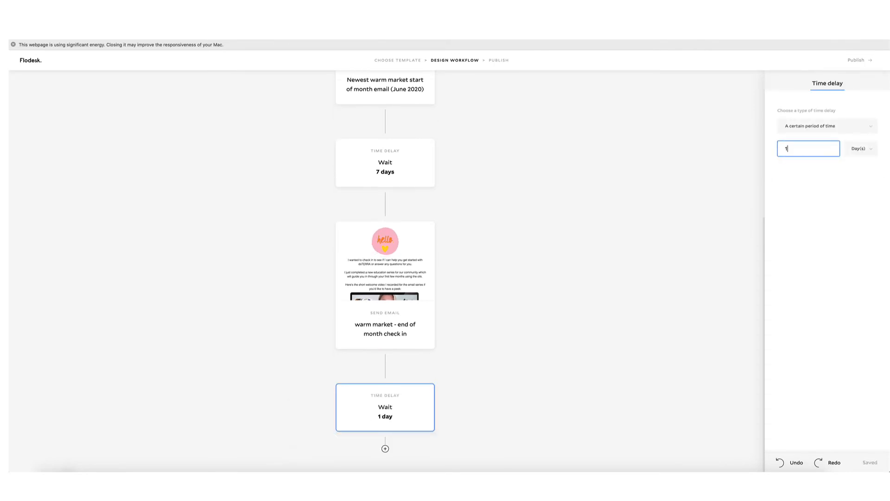
key(BackSpace)
text(7)
click(854, 201)
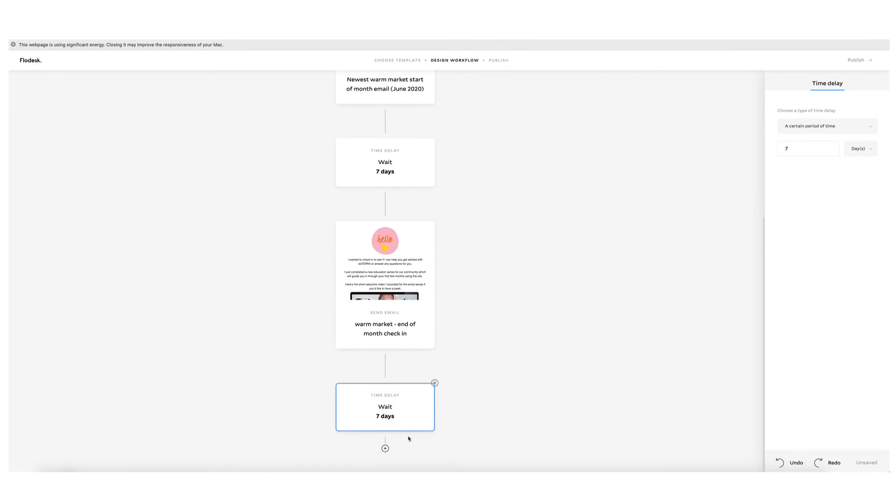
Delete the trailing wait step and move on to the publish page.
scroll(555, 330, up, 5)
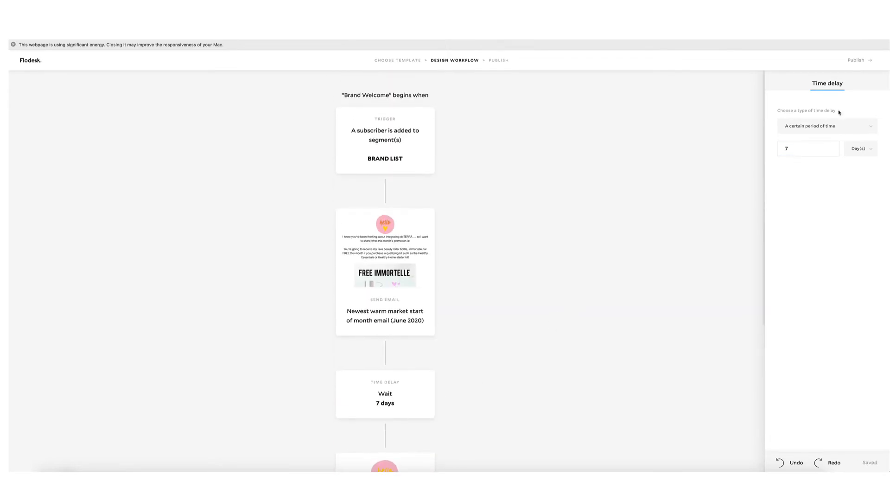
click(857, 61)
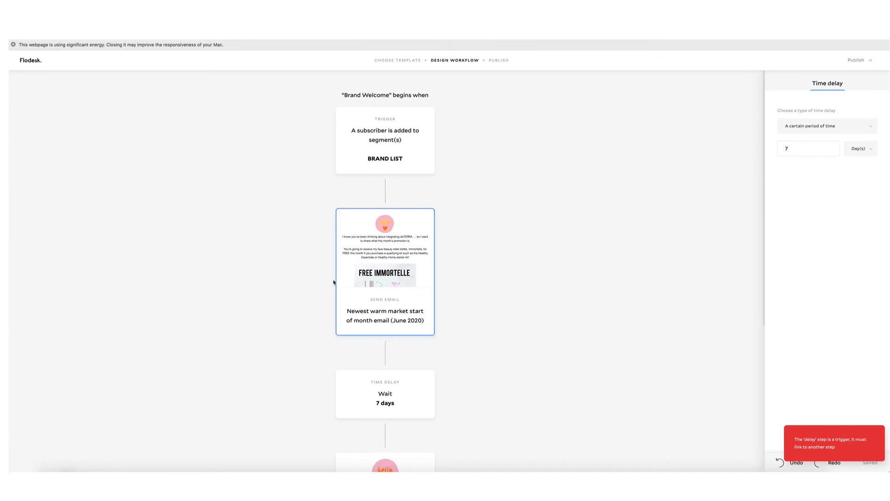
scroll(335, 282, down, 5)
mouse_move(408, 415)
click(435, 383)
click(484, 280)
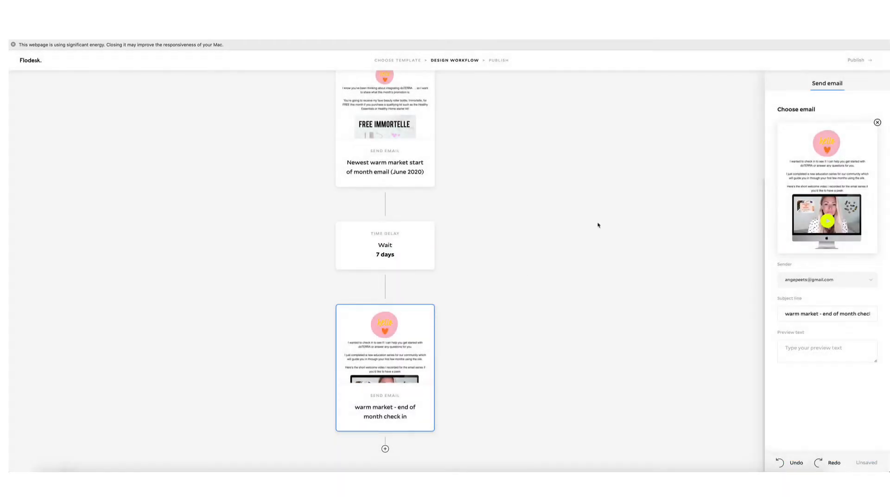
click(860, 60)
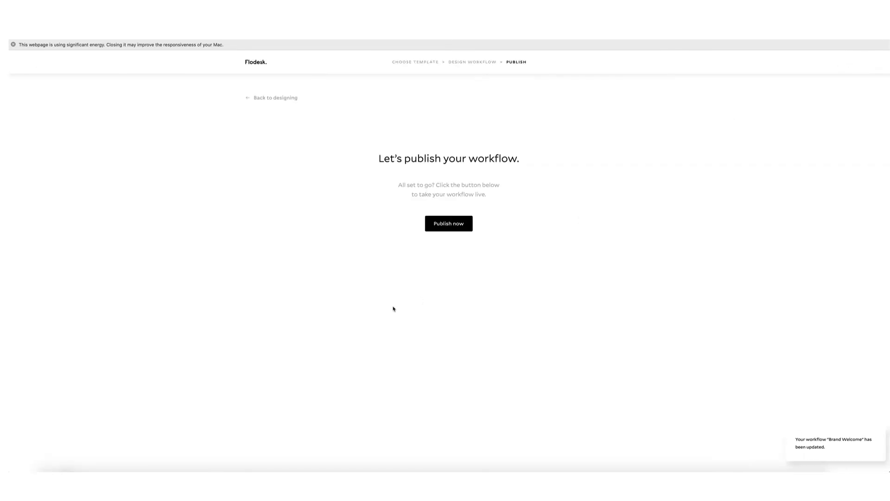
Return to the designer, then leave the Brand Welcome workflow without publishing.
click(253, 98)
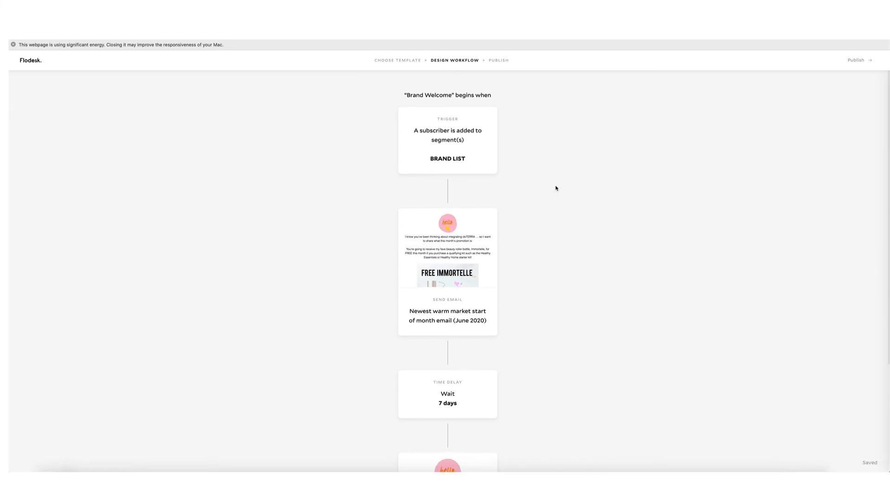
click(34, 61)
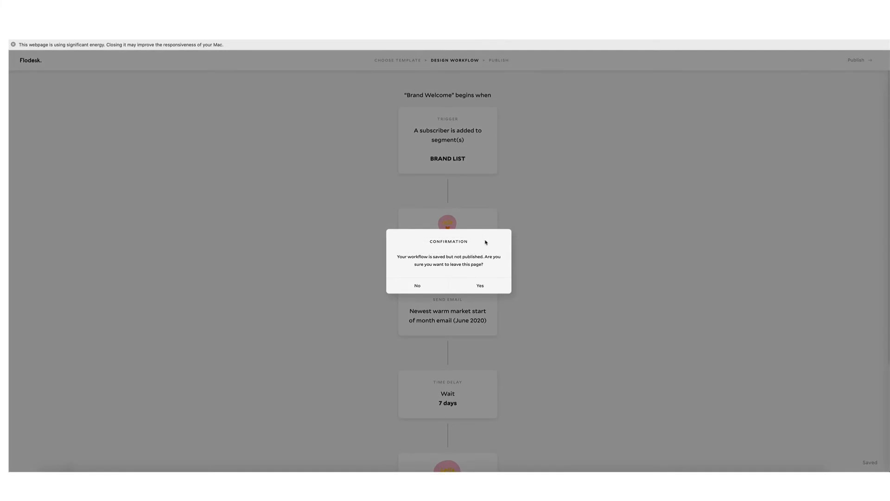
click(485, 289)
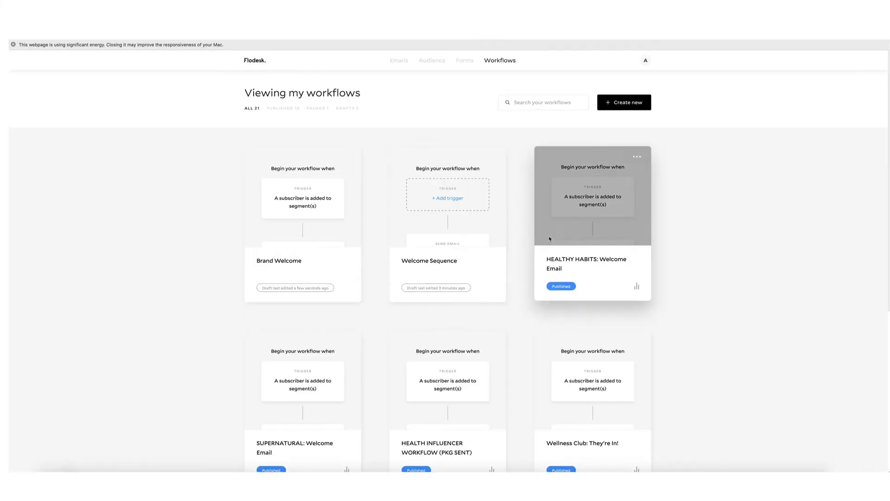
Filter the workflows to drafts and glance at the Brand Welcome draft's actions menu.
click(349, 108)
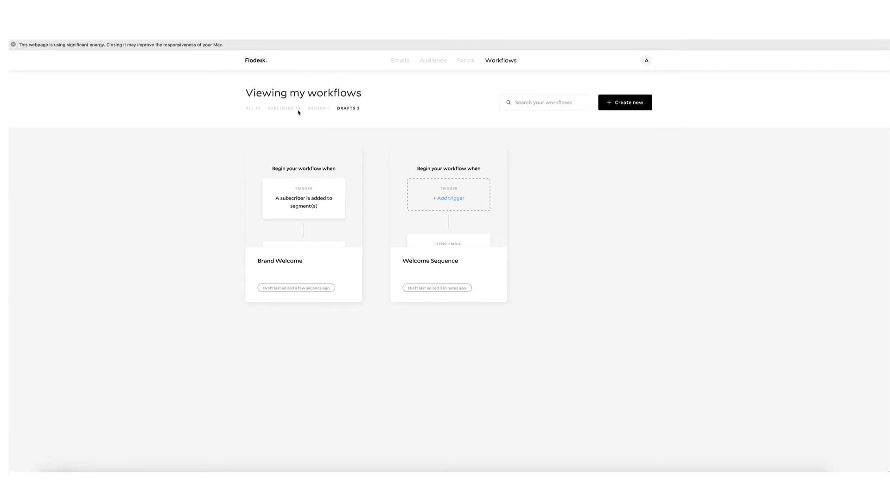
click(348, 156)
click(347, 156)
Show all workflows again and jump to the last page of the list.
click(502, 62)
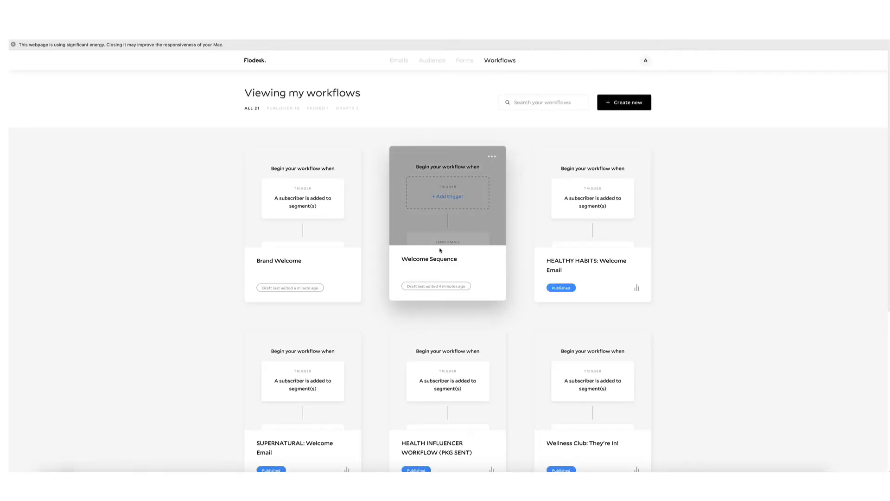
scroll(447, 276, down, 10)
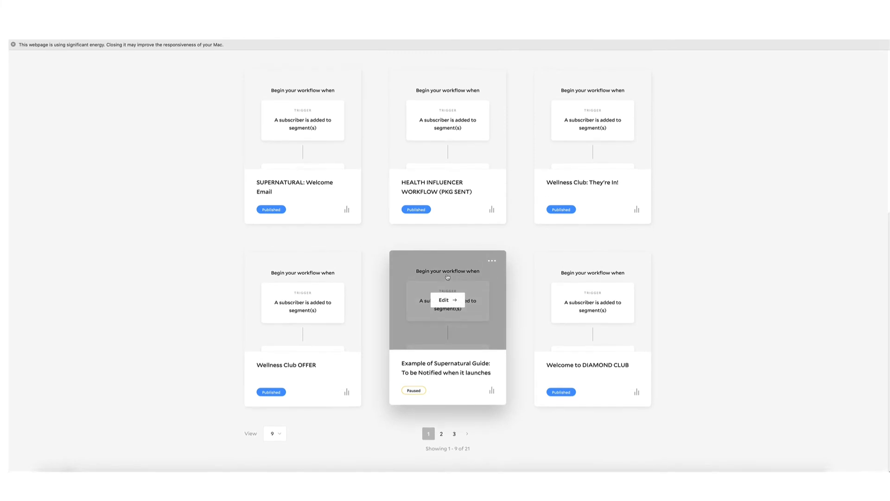
click(455, 436)
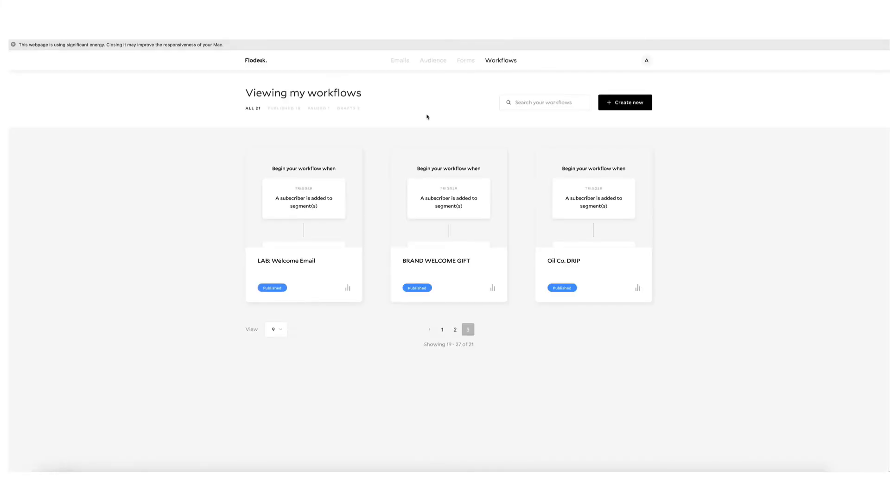
Edit the Oil Co. DRIP workflow, confirming Yes to pause it.
mouse_move(598, 200)
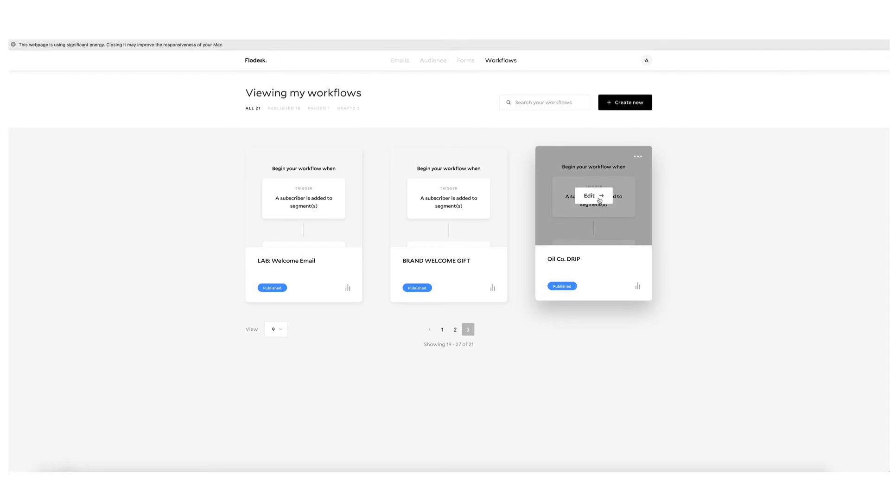
click(600, 196)
click(484, 296)
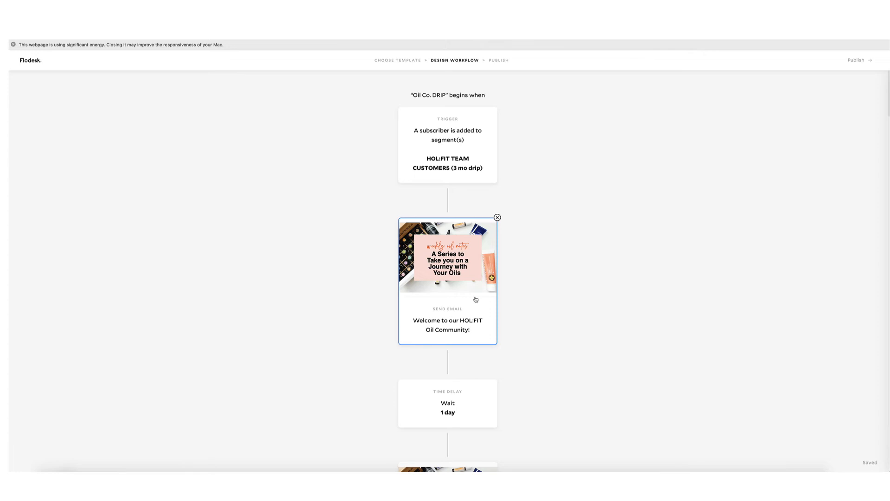
Load Flodesk in a new Safari tab from 'flo' and log in to the dashboard.
click(588, 35)
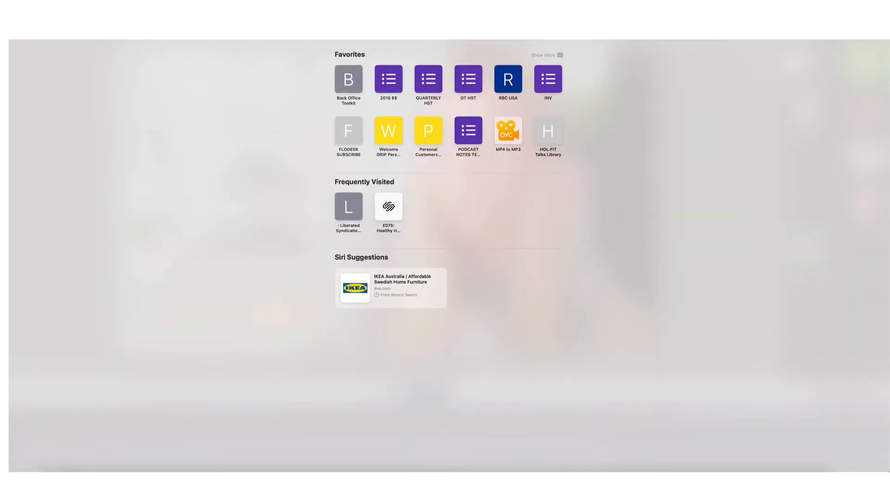
text(flo)
key(Return)
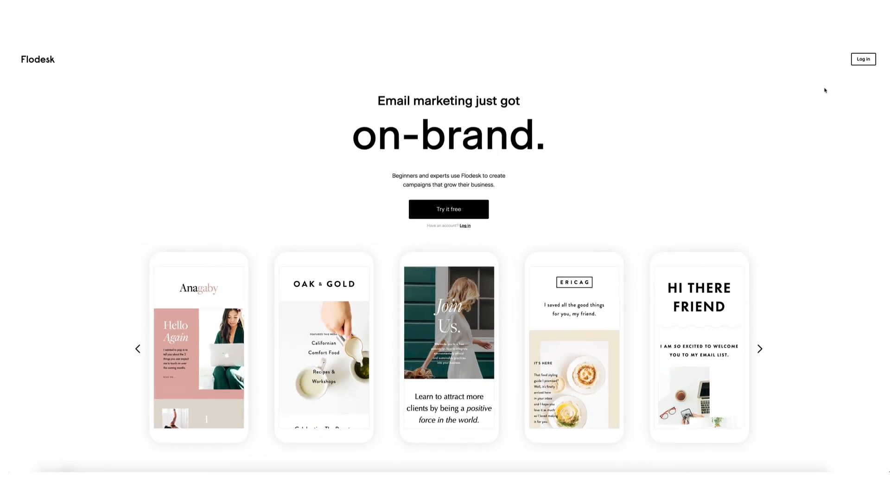
click(864, 58)
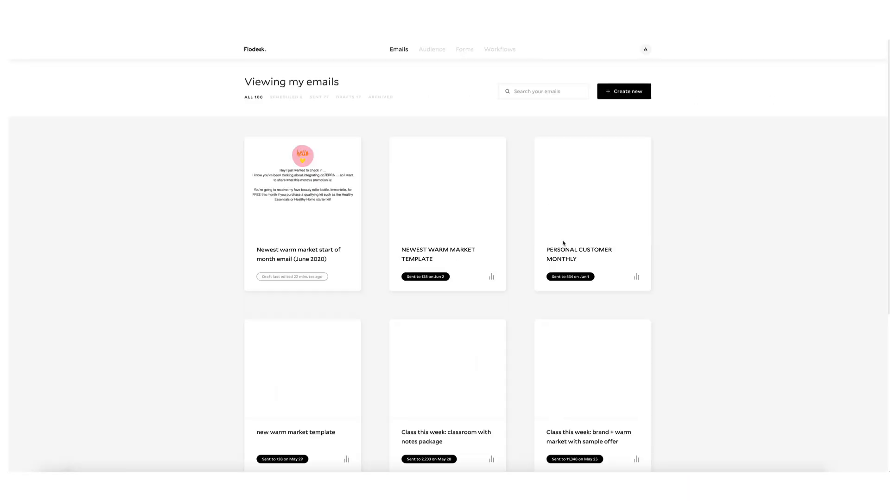
click(464, 50)
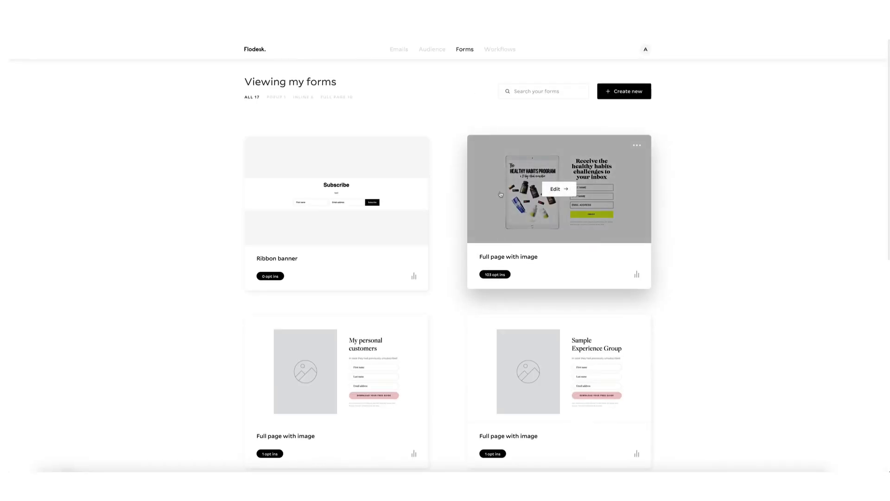
Open the essential oil email series form from page 2 of the forms list.
scroll(529, 190, down, 8)
scroll(500, 194, down, 1)
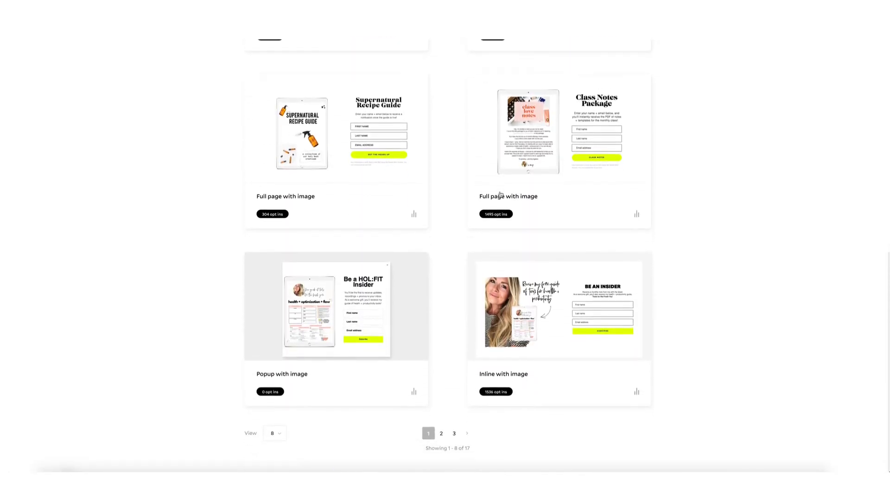
click(442, 436)
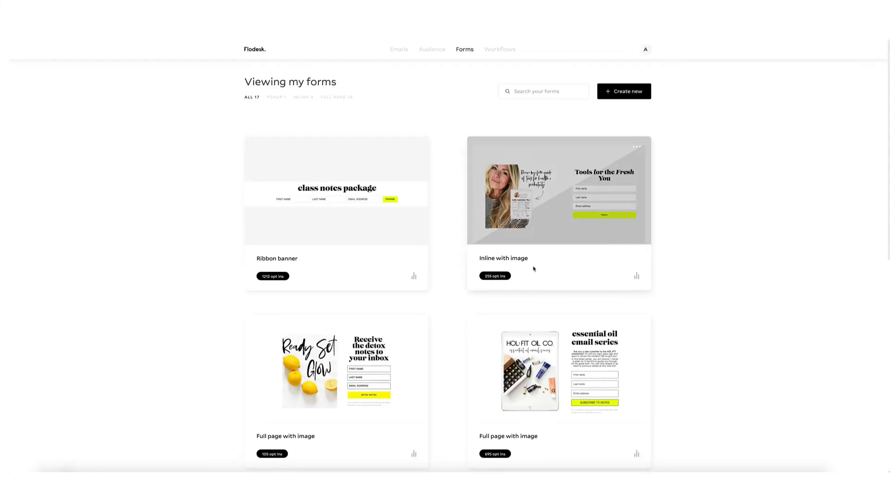
mouse_move(558, 367)
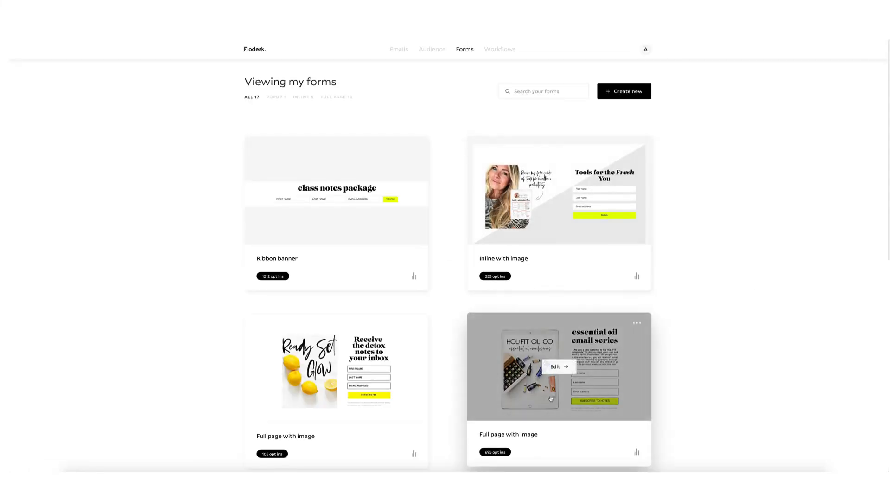
click(636, 325)
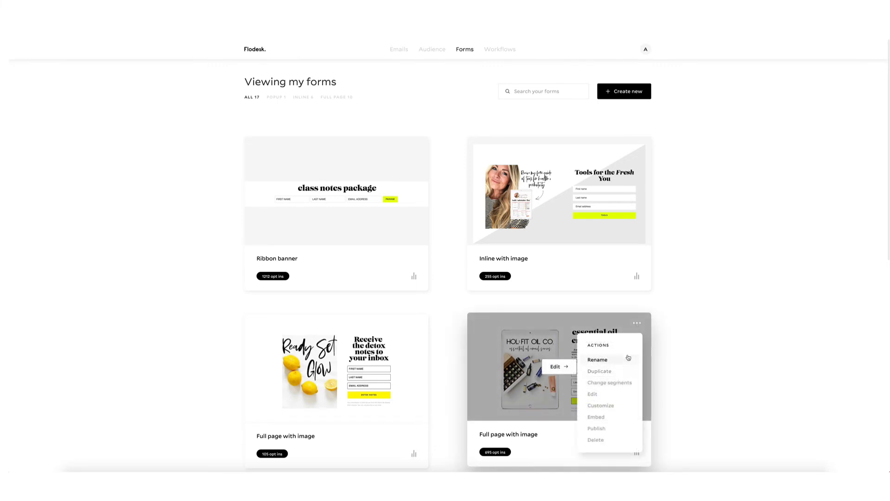
click(561, 367)
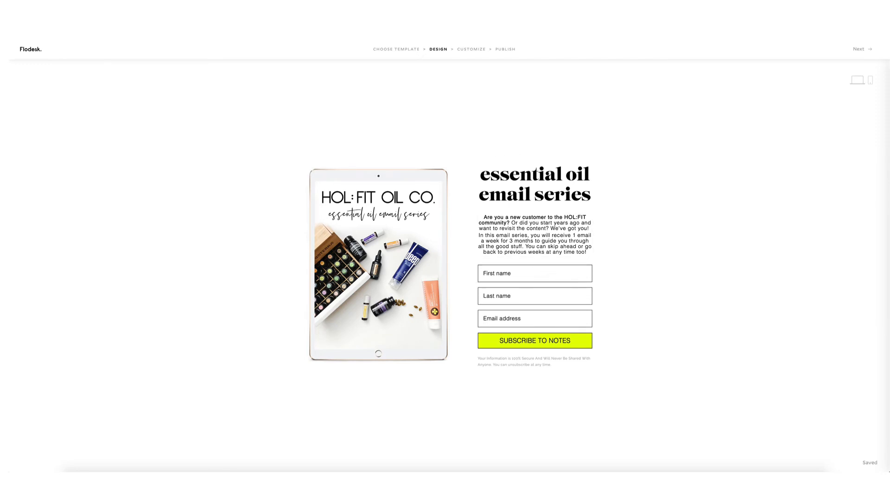
Return to the forms list and go to Audience > Segments.
click(23, 47)
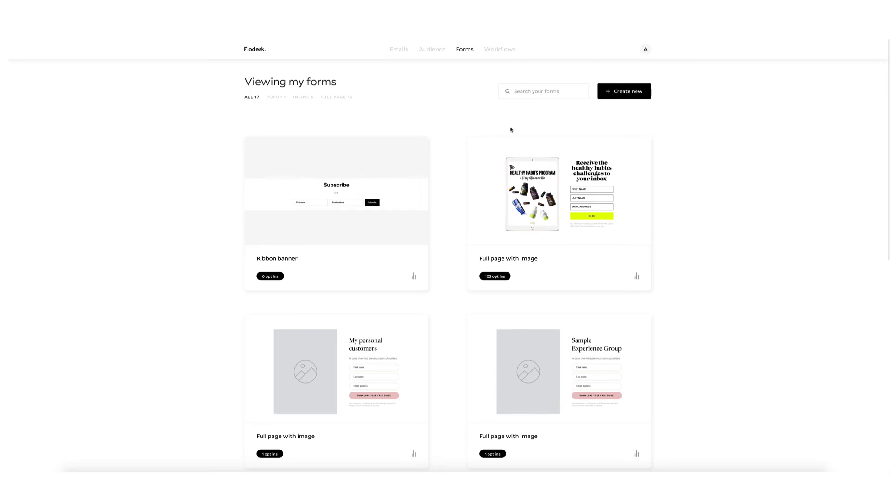
mouse_move(436, 54)
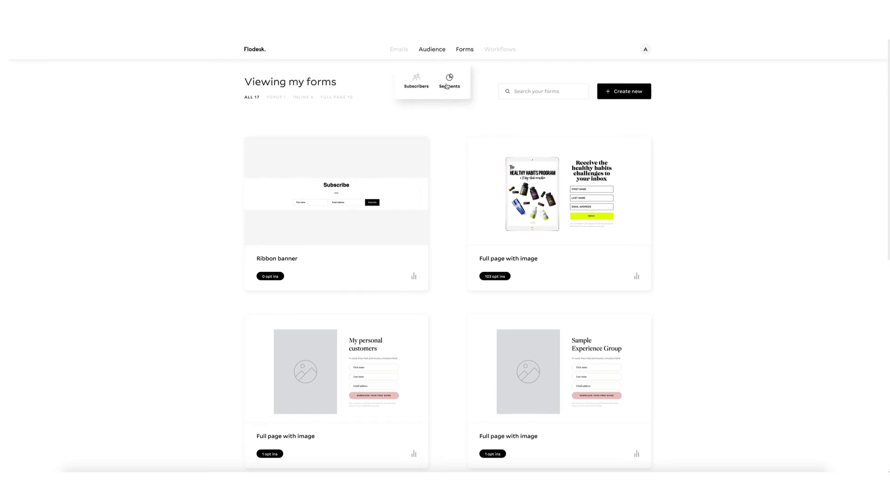
click(447, 85)
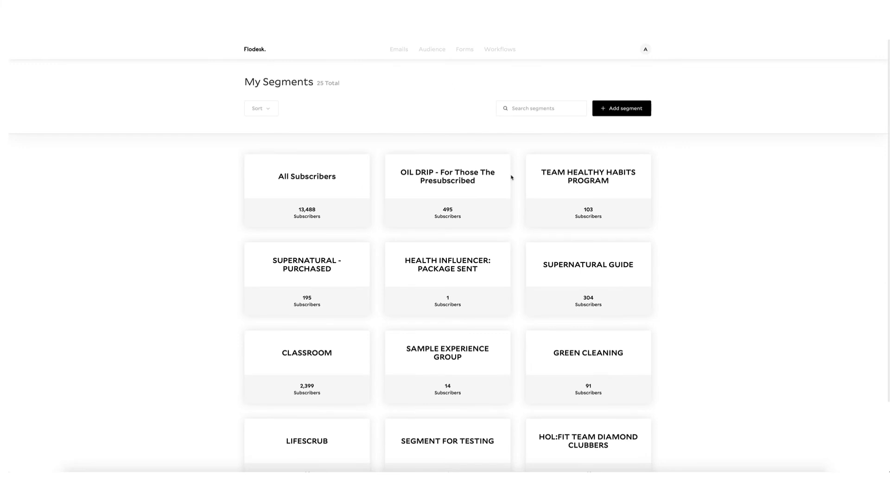
Page through the segments list: page 3, back to page 1, then page 2.
scroll(520, 210, down, 3)
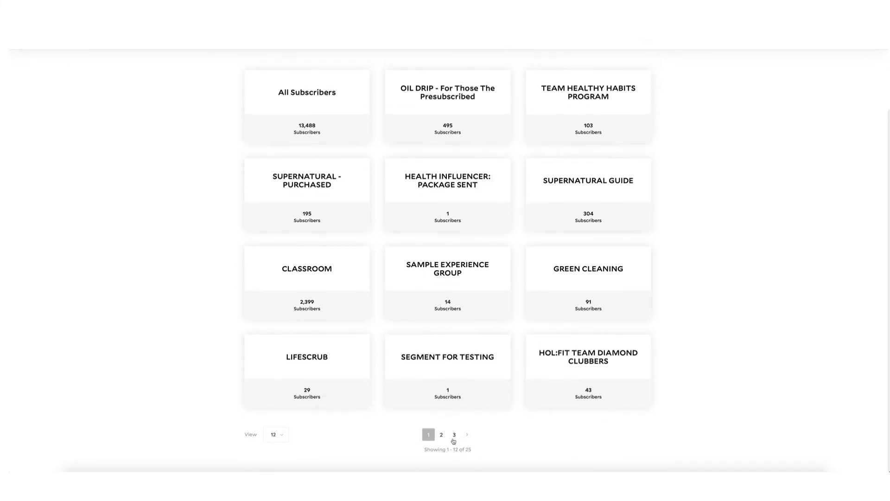
click(454, 436)
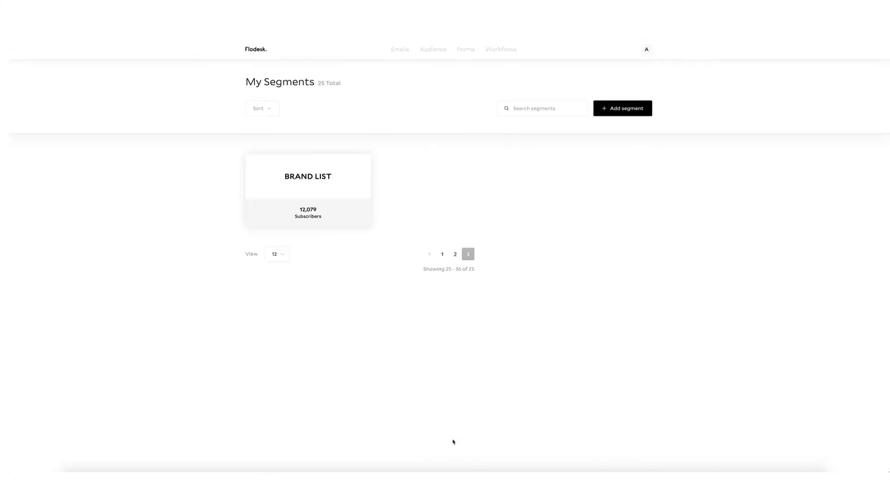
click(442, 254)
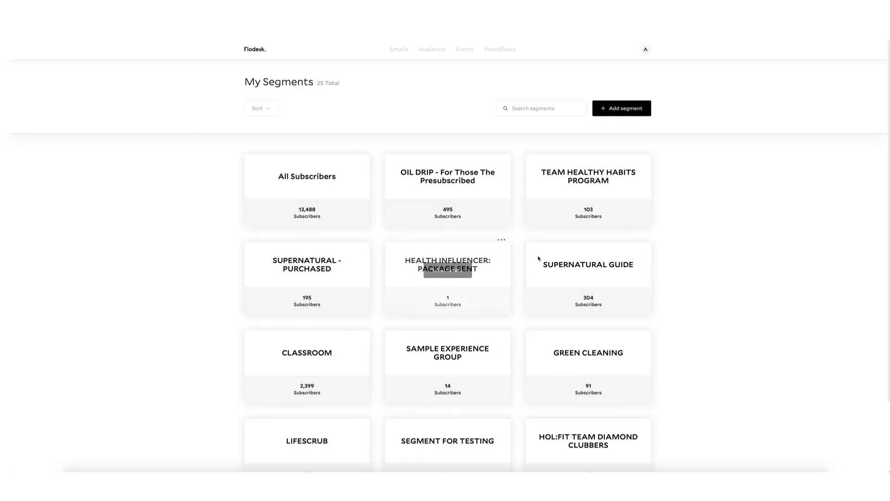
scroll(538, 260, down, 3)
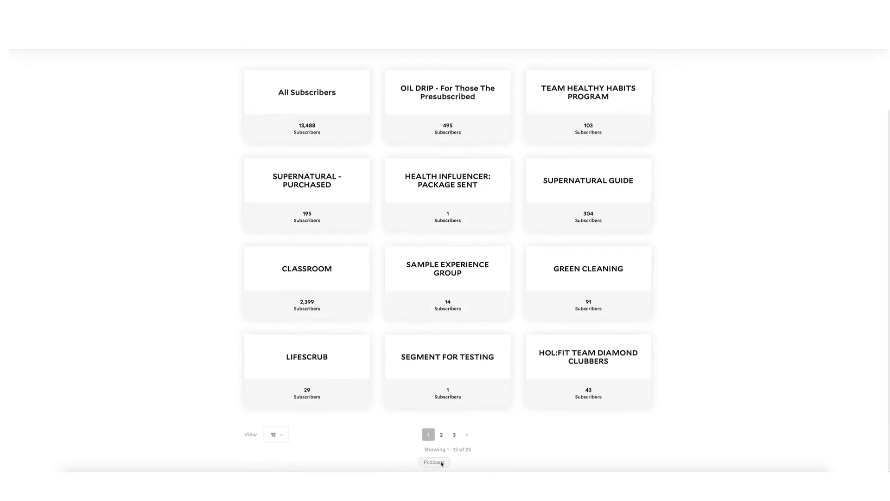
click(441, 435)
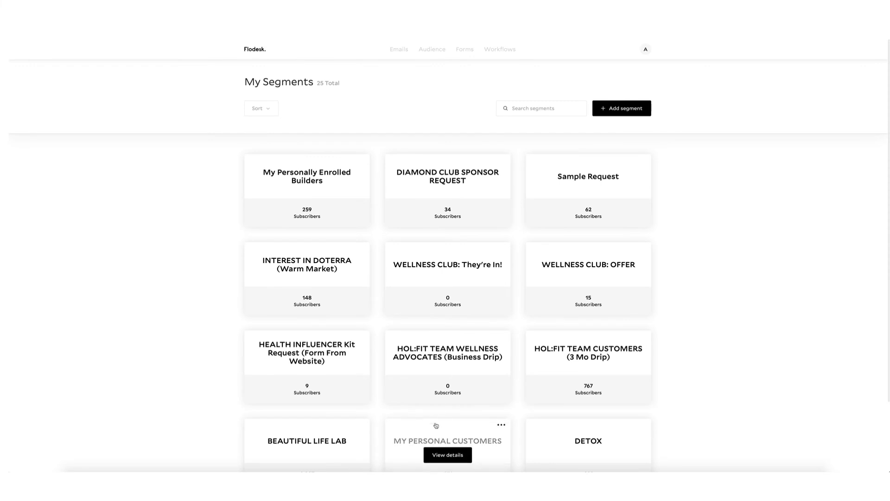
Page through the segments again and view details of HOL:FIT TEAM CUSTOMERS (3 Mo Drip).
scroll(506, 403, down, 3)
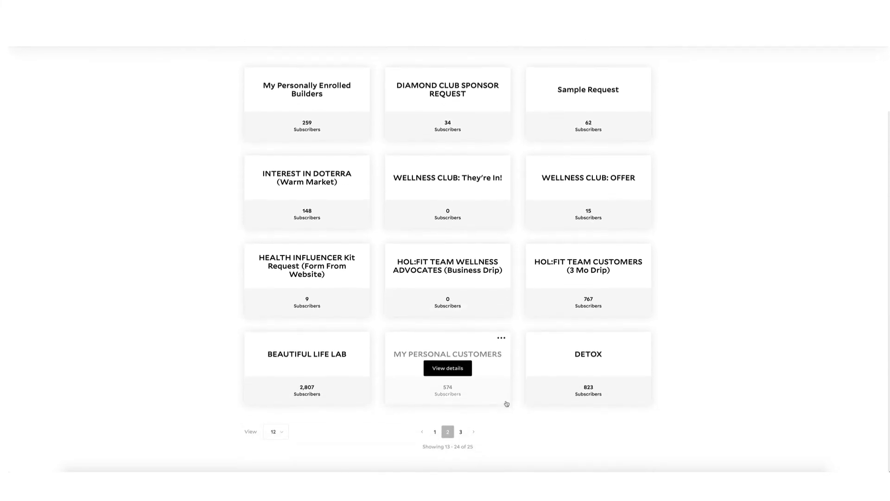
scroll(510, 396, up, 3)
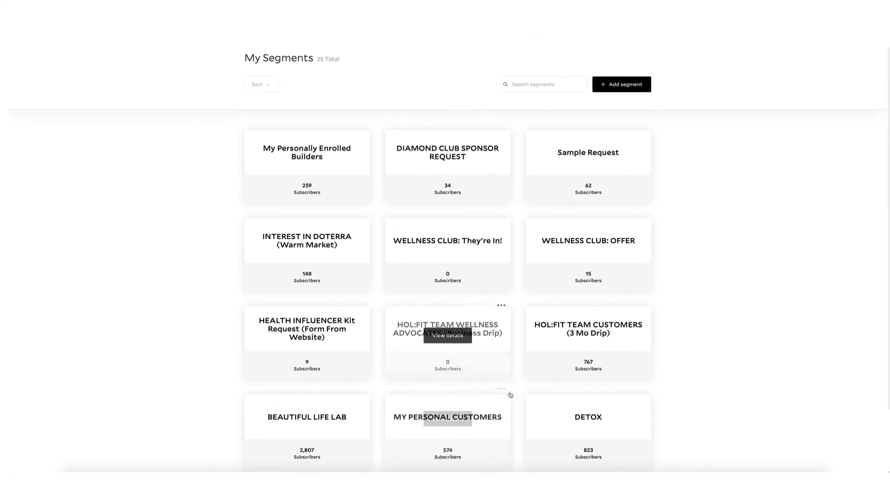
scroll(487, 418, down, 3)
click(460, 436)
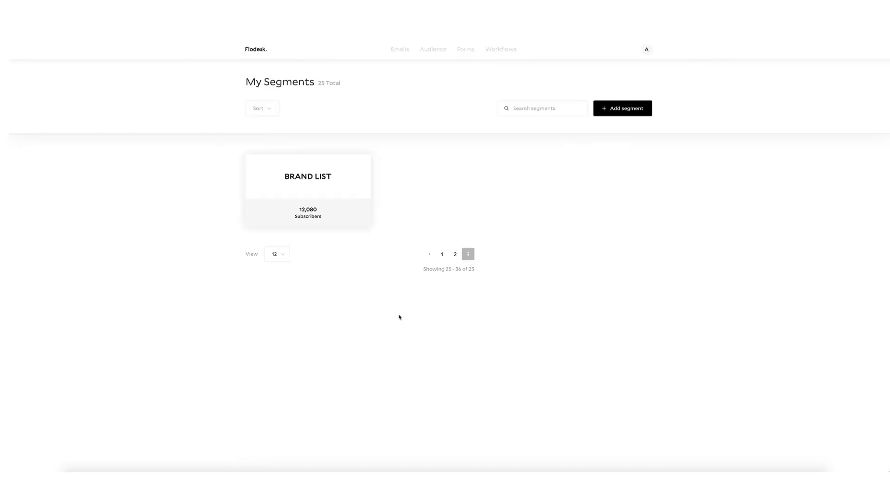
click(443, 253)
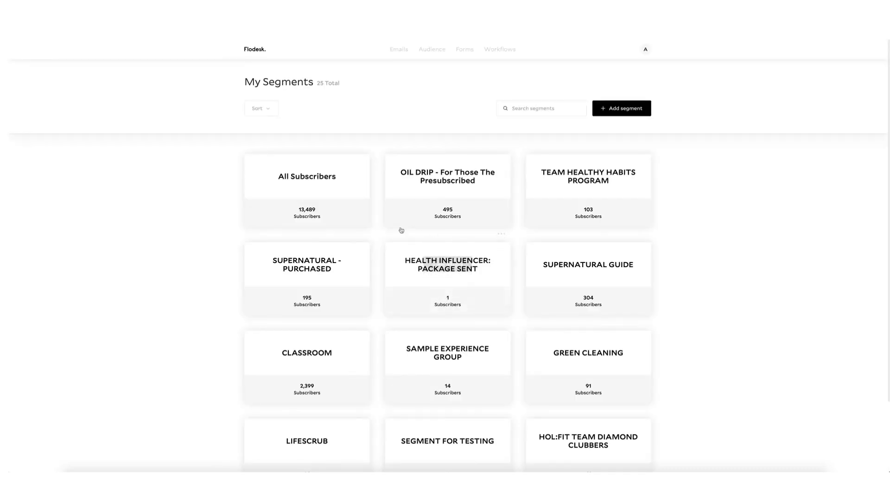
scroll(466, 195, down, 2)
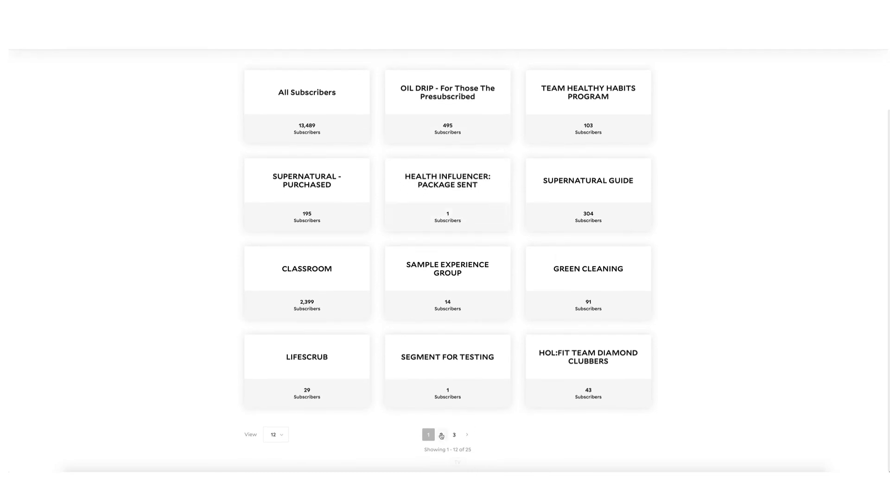
click(442, 434)
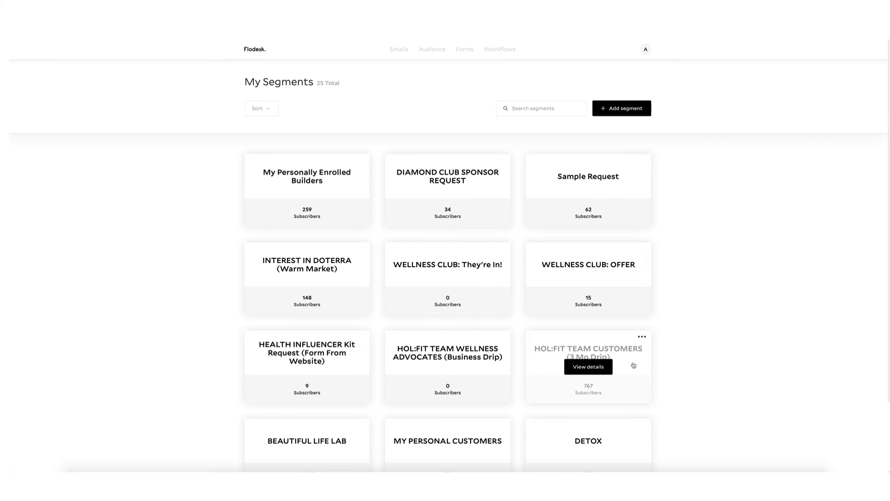
click(595, 370)
Start adding an individual subscriber, cancel it, and return to the Workflows list.
click(626, 116)
click(620, 135)
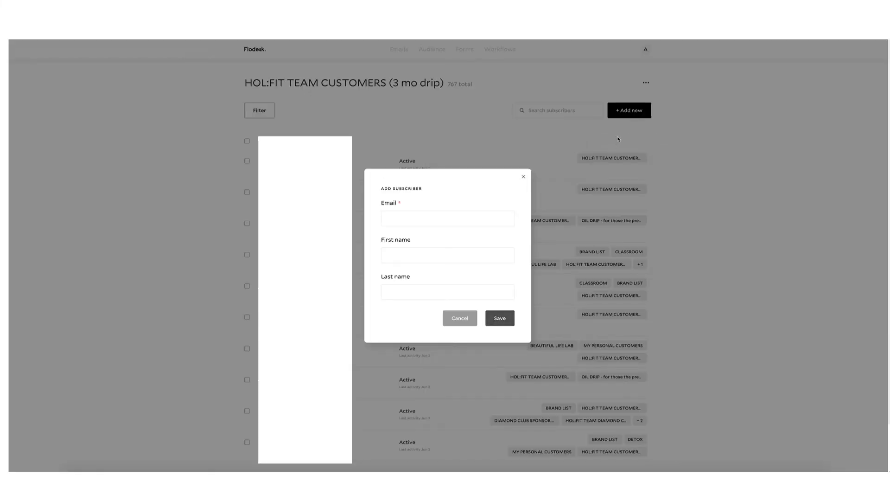
click(468, 320)
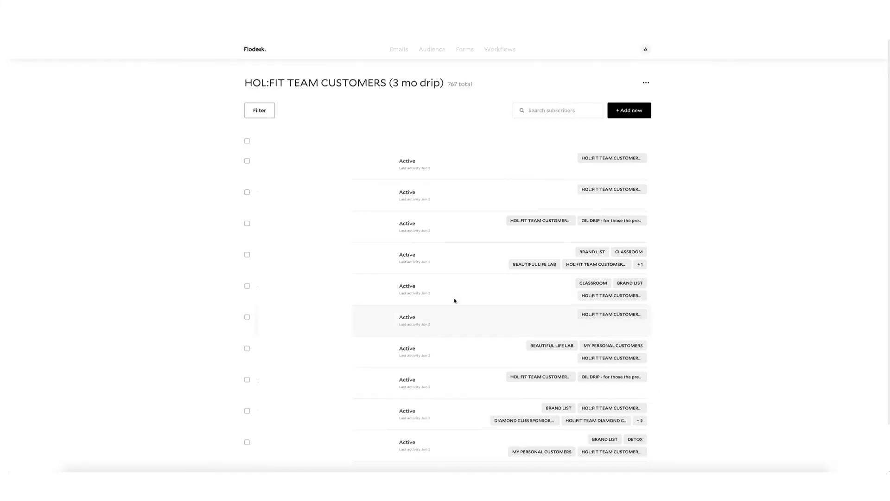
click(502, 54)
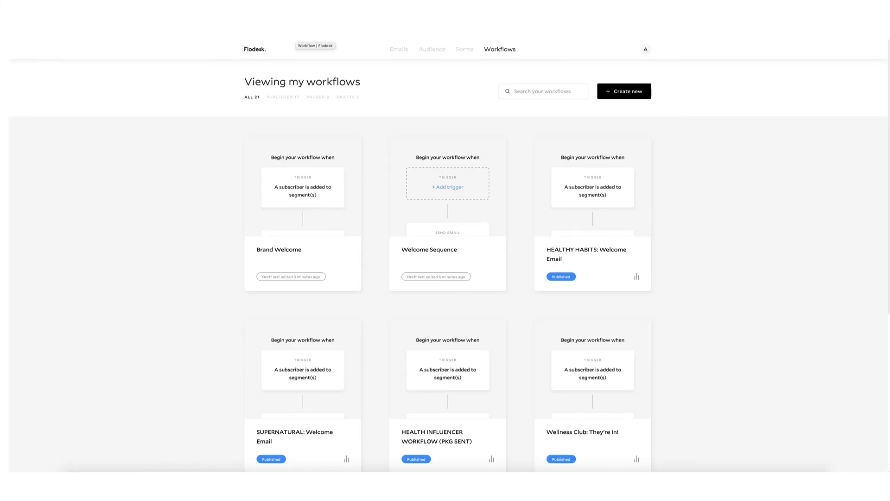
In the Oil Co. DRIP tab, open the WEEK 1: Intro to Essential Oils email for editing.
click(303, 36)
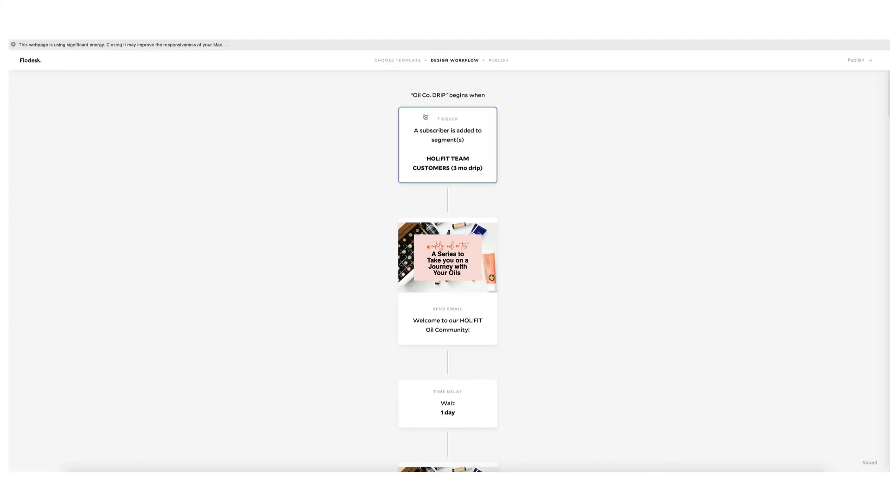
scroll(280, 203, down, 10)
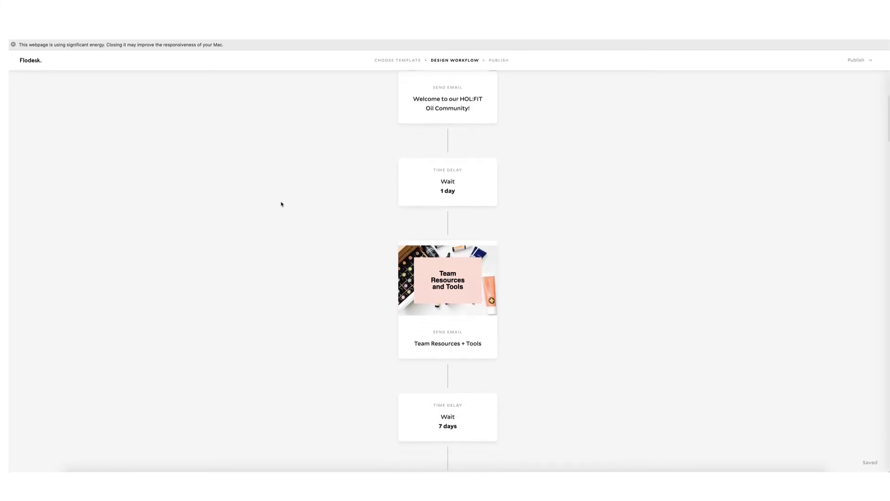
scroll(281, 204, down, 15)
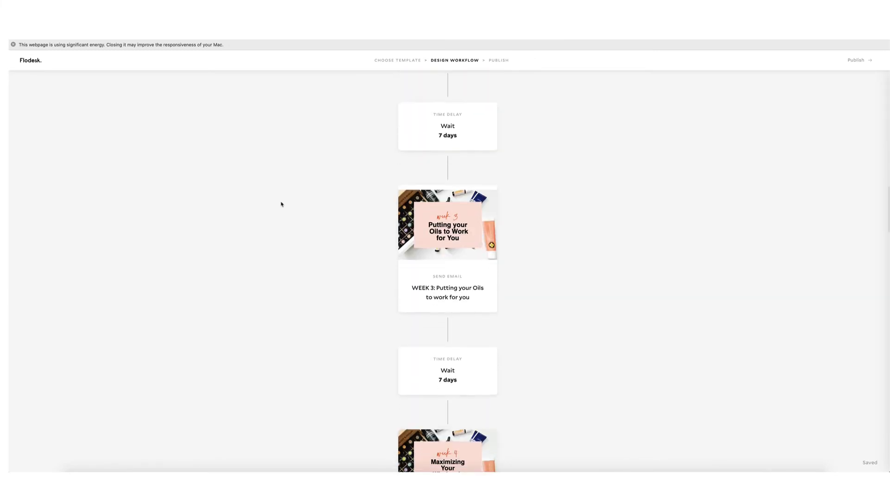
scroll(281, 204, up, 20)
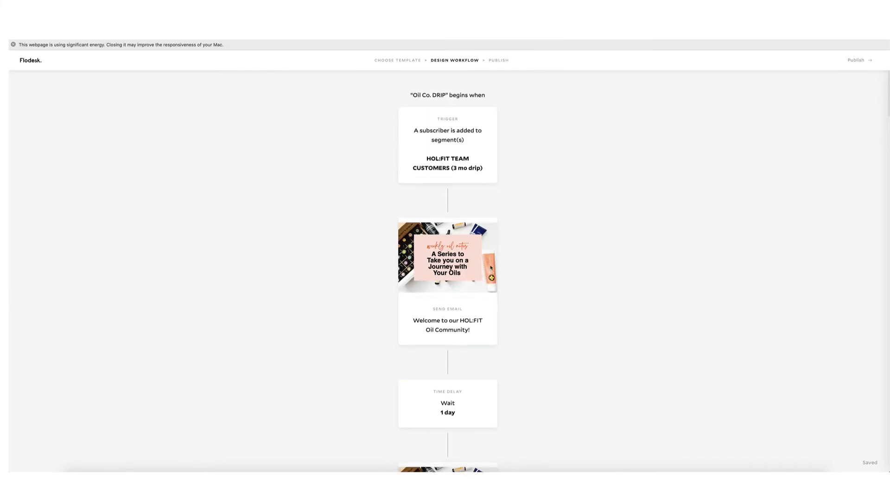
scroll(487, 360, down, 4)
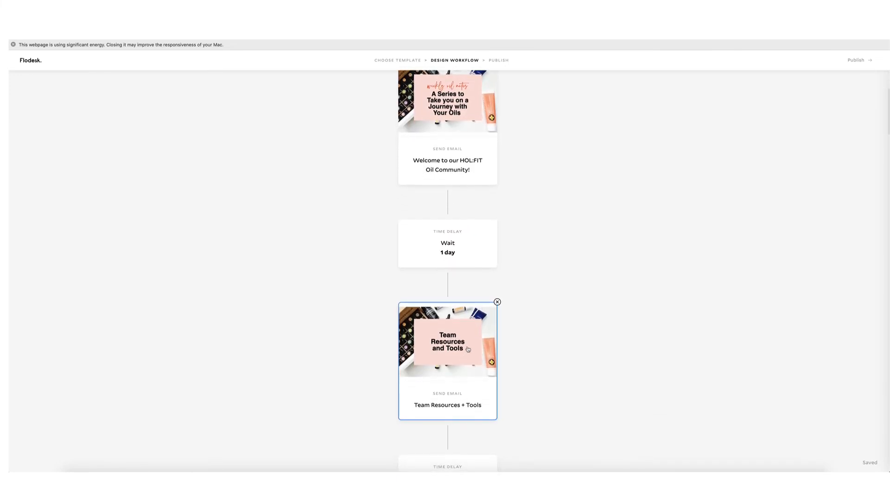
scroll(469, 352, down, 2)
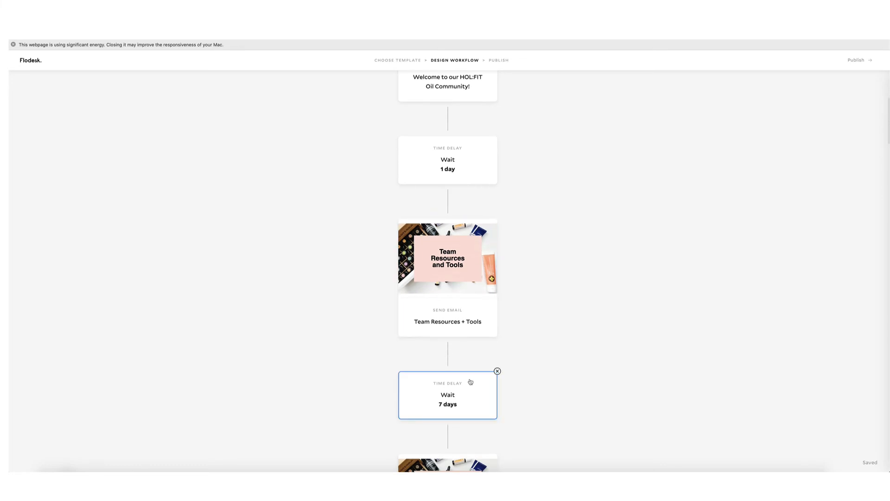
scroll(484, 378, down, 5)
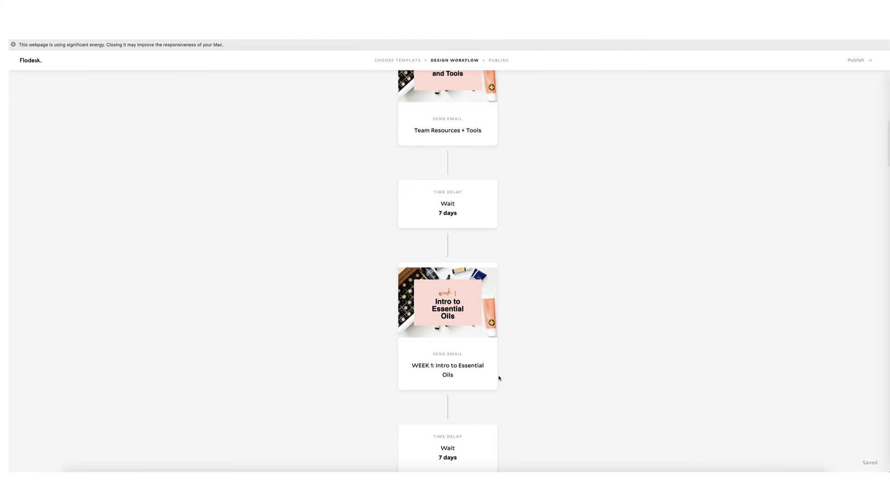
click(466, 318)
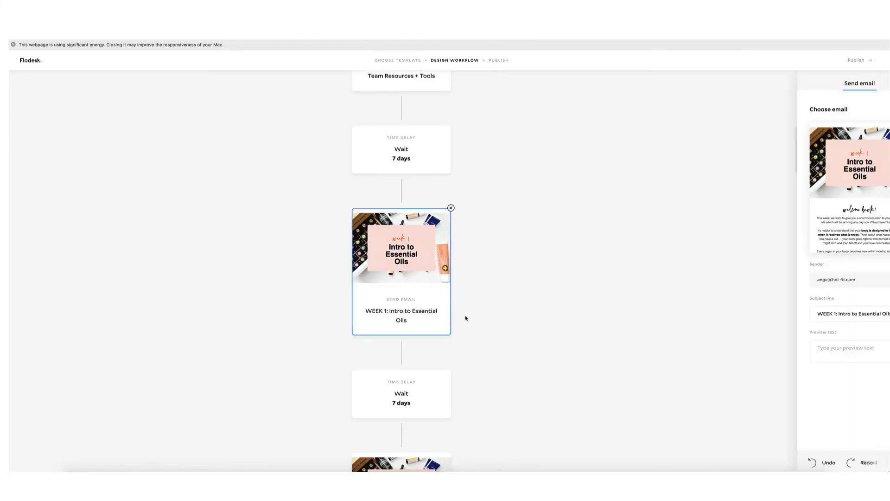
click(831, 193)
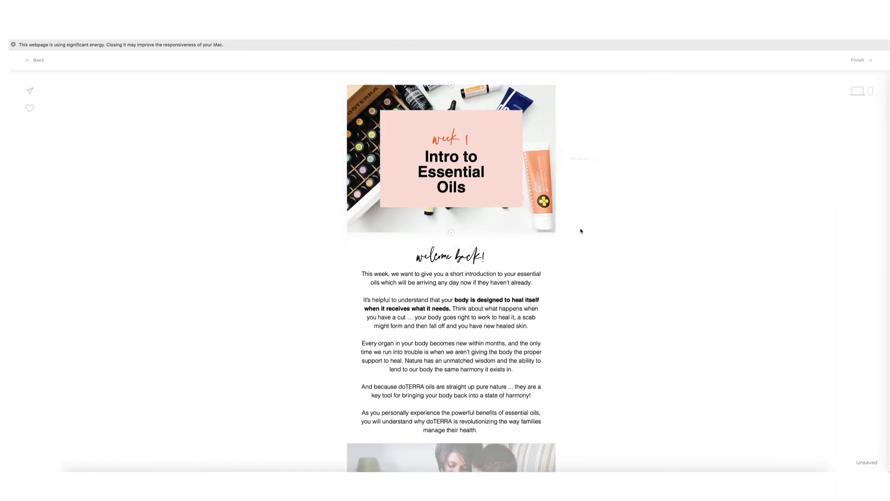
Read the WEEK 1 email down to its footer, then go back to the Oil Co. DRIP designer.
scroll(621, 239, down, 3)
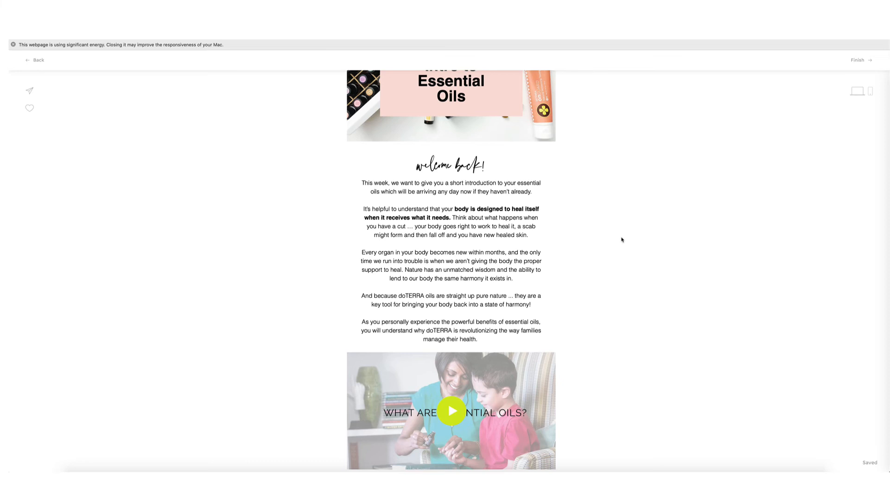
scroll(602, 261, down, 10)
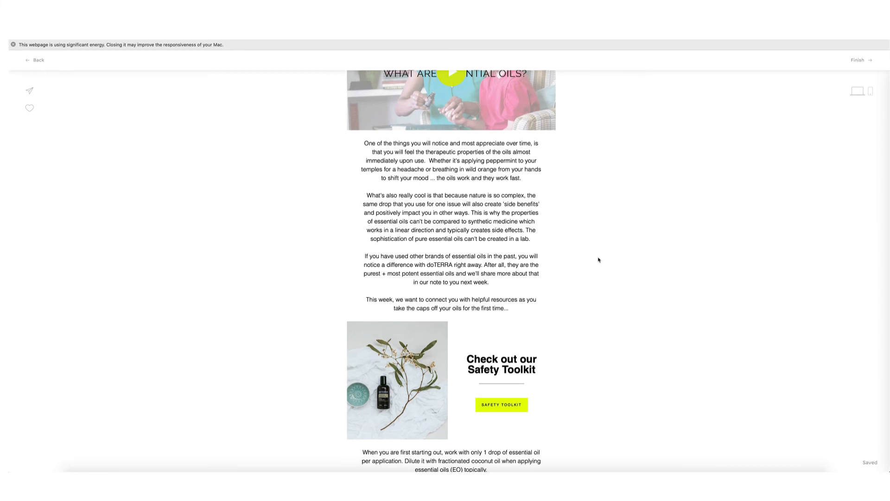
scroll(599, 260, down, 12)
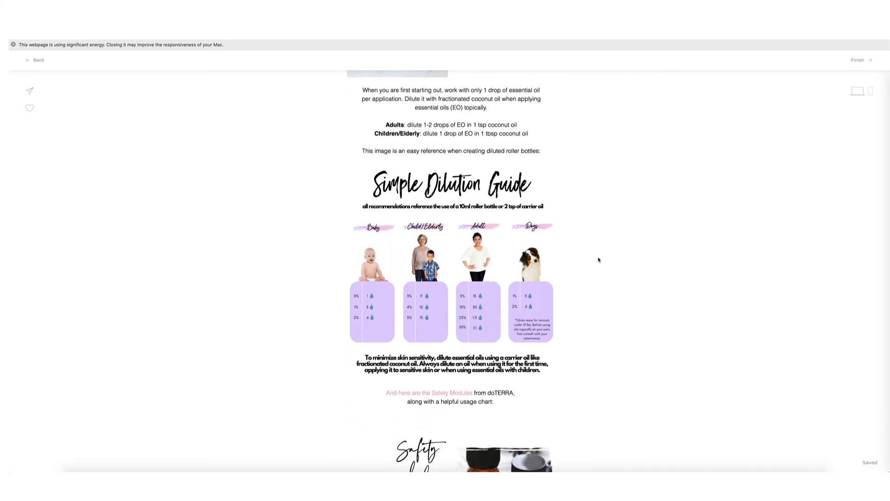
scroll(599, 258, up, 20)
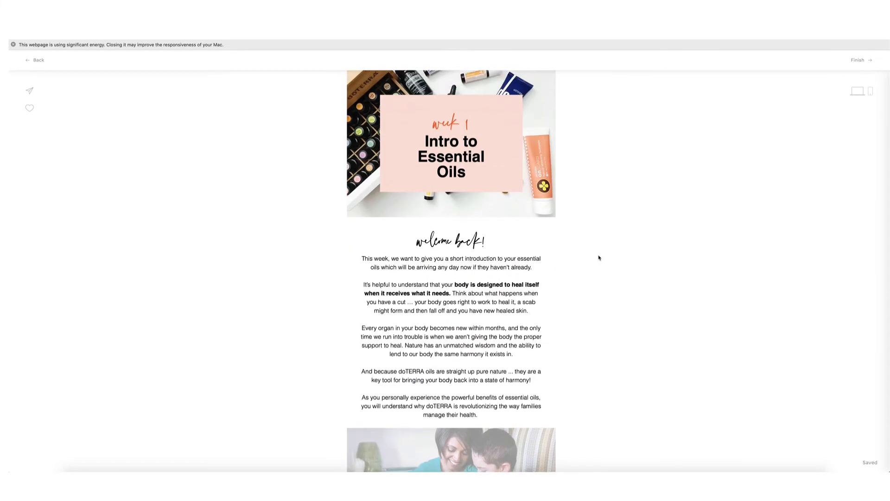
scroll(592, 230, down, 11)
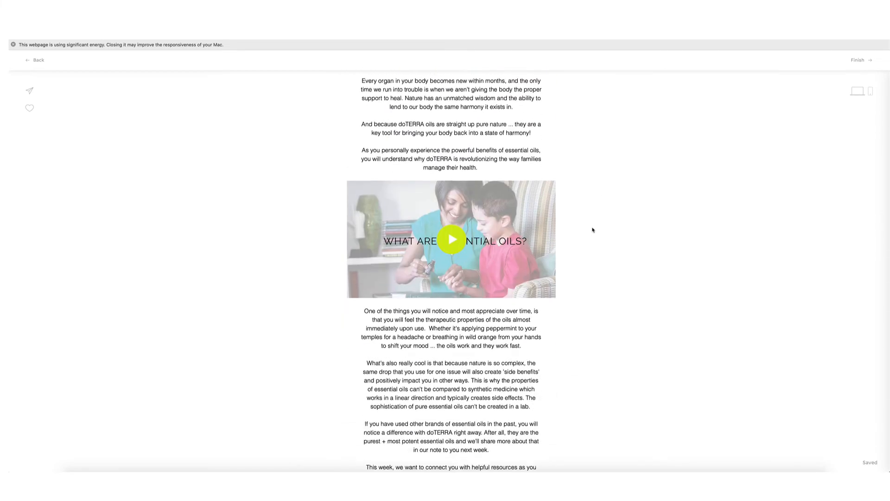
scroll(593, 230, down, 13)
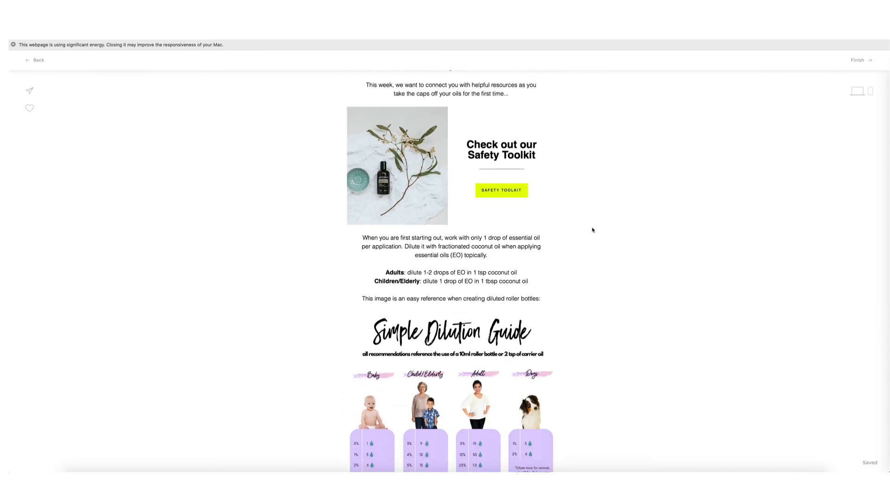
scroll(592, 230, down, 16)
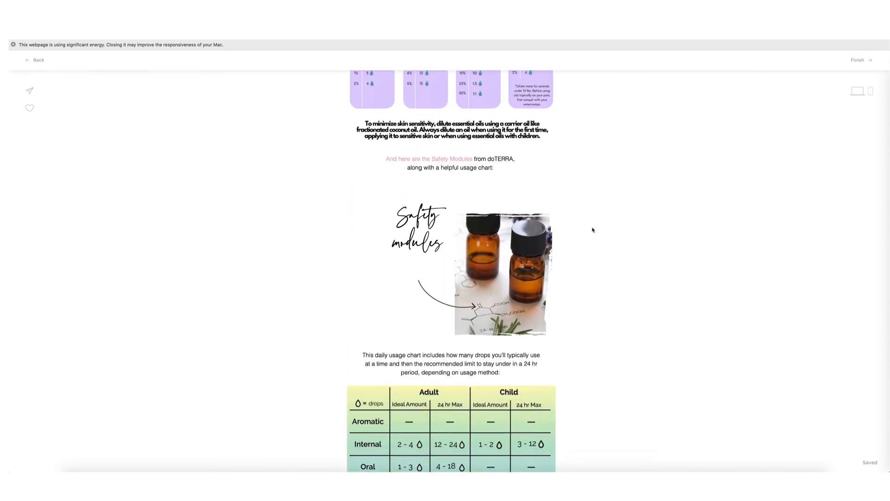
scroll(593, 230, down, 12)
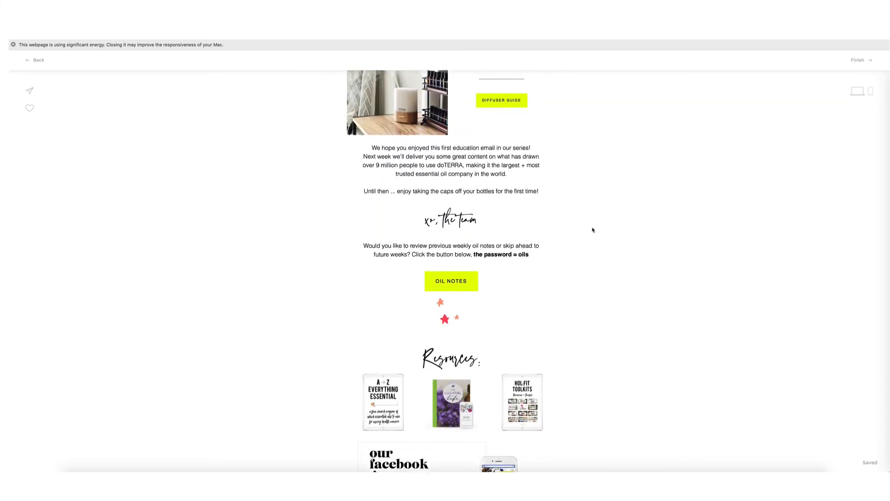
scroll(593, 229, down, 2)
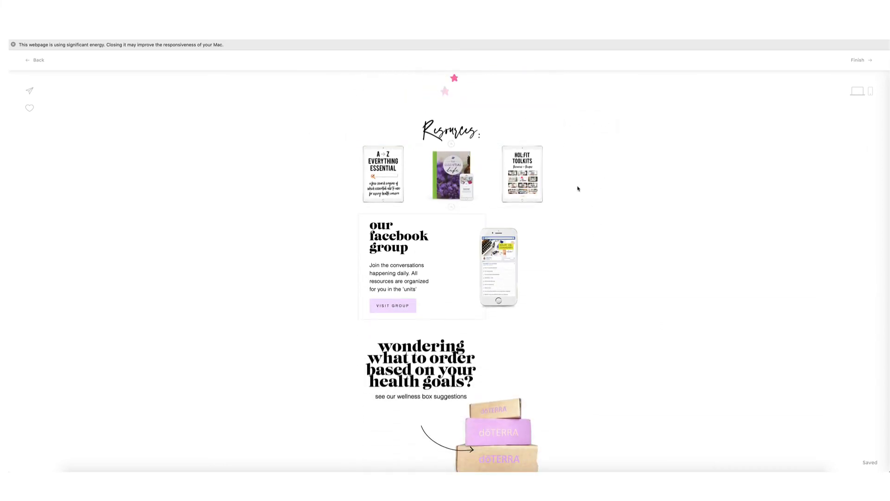
scroll(608, 260, down, 2)
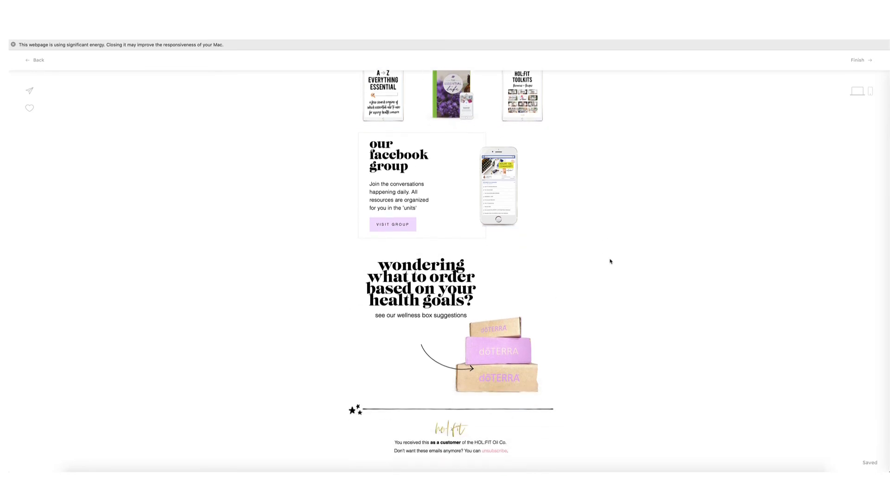
scroll(614, 263, up, 4)
click(35, 60)
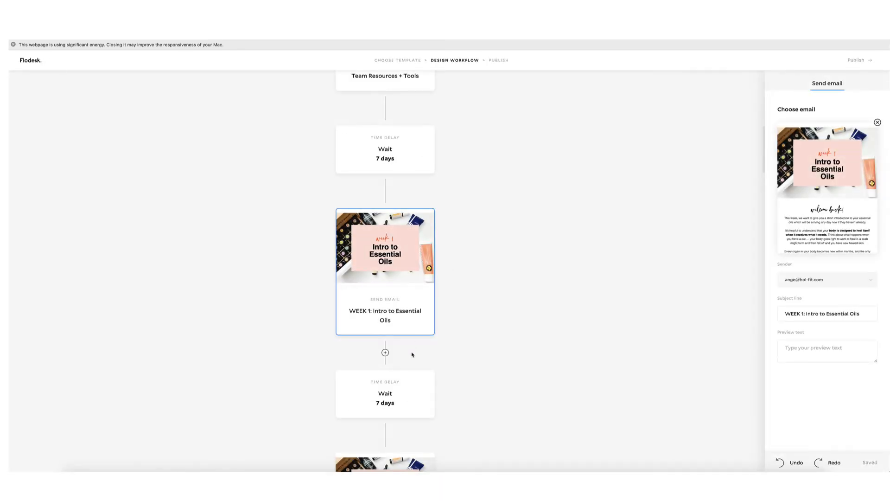
Open the WEEK 2 'Why doTERRA is the largest + most trusted brand' email for editing.
scroll(411, 353, down, 3)
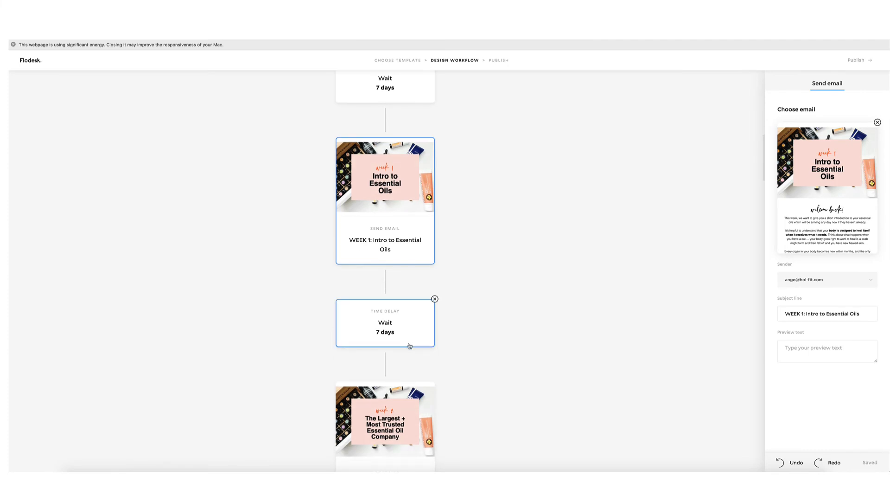
scroll(409, 346, down, 2)
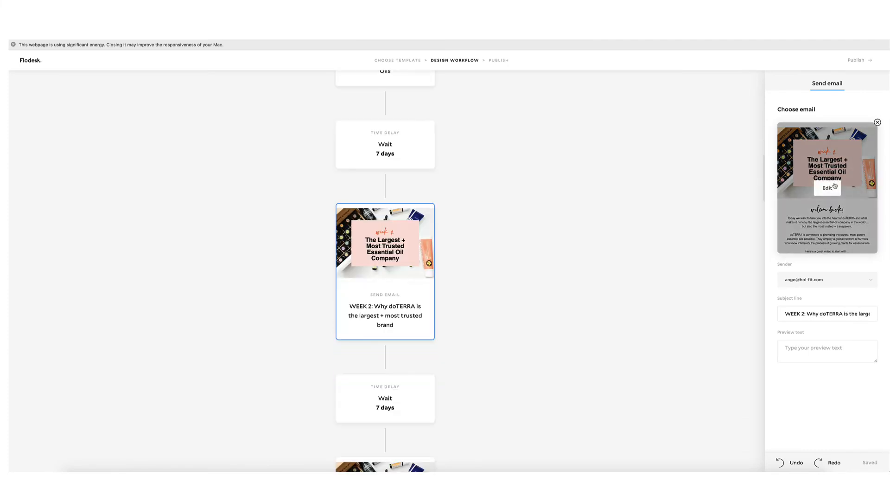
click(835, 185)
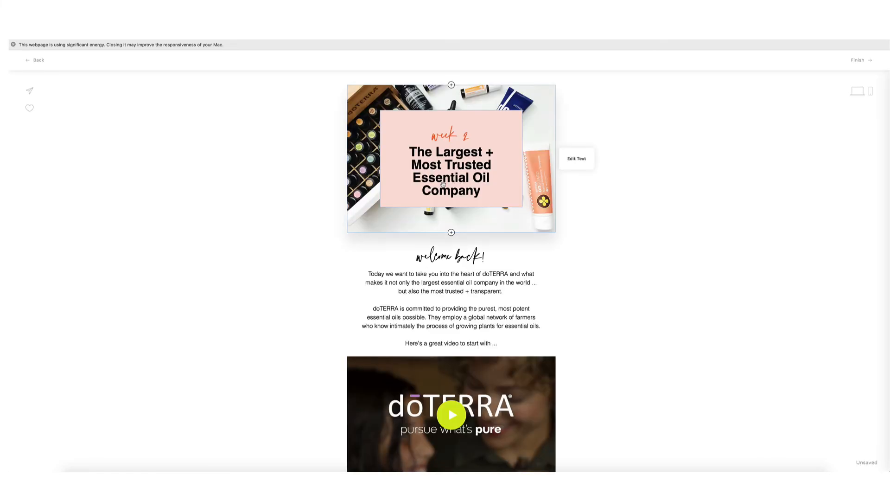
scroll(596, 265, down, 1)
scroll(584, 253, down, 3)
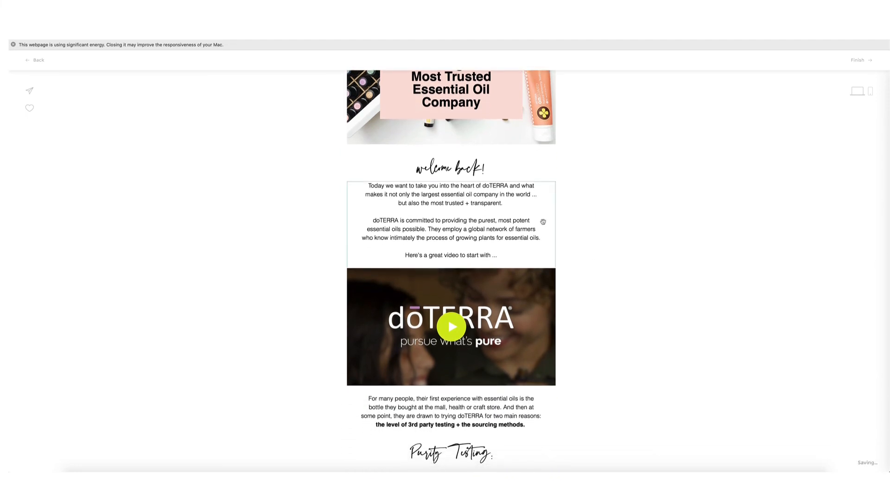
scroll(543, 222, down, 6)
scroll(544, 227, down, 8)
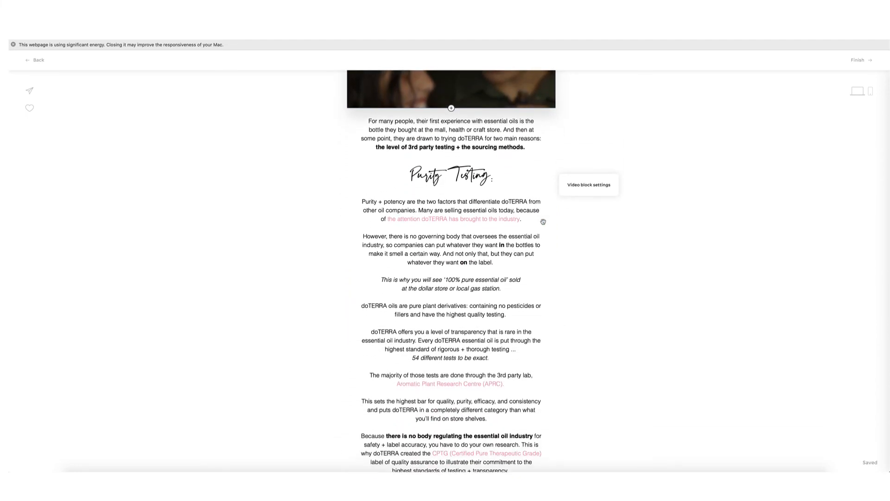
scroll(550, 236, down, 19)
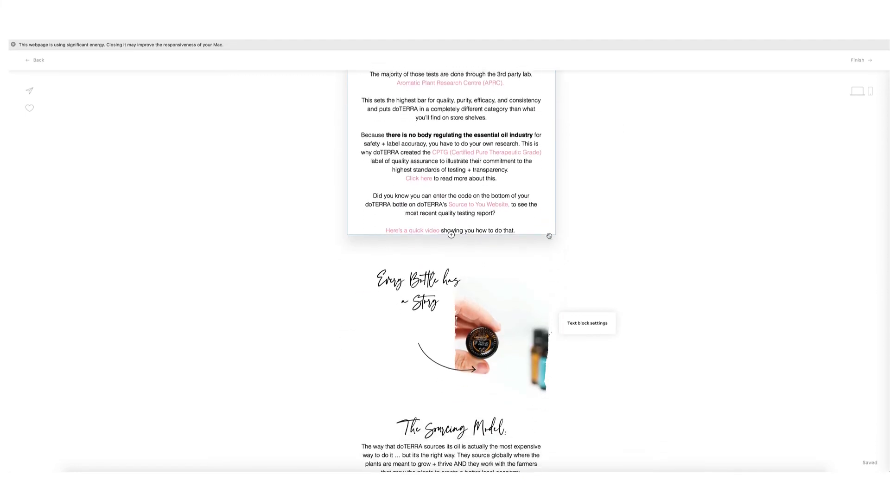
scroll(549, 236, down, 9)
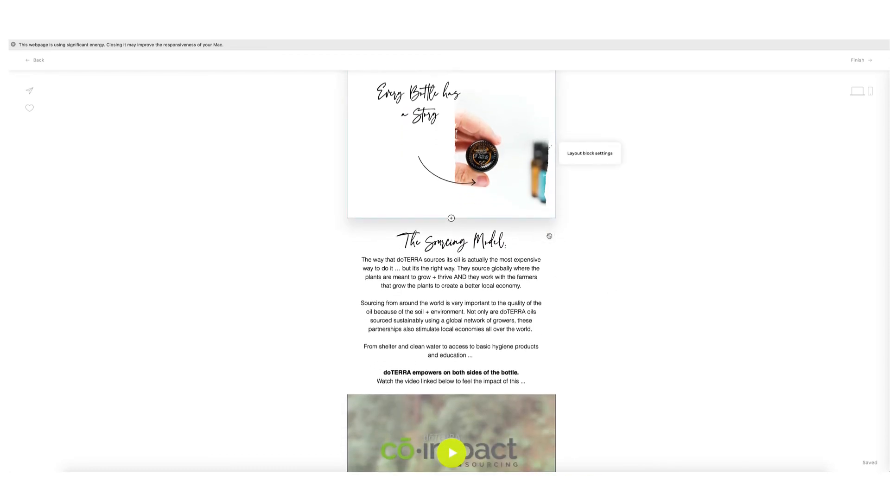
scroll(549, 236, down, 15)
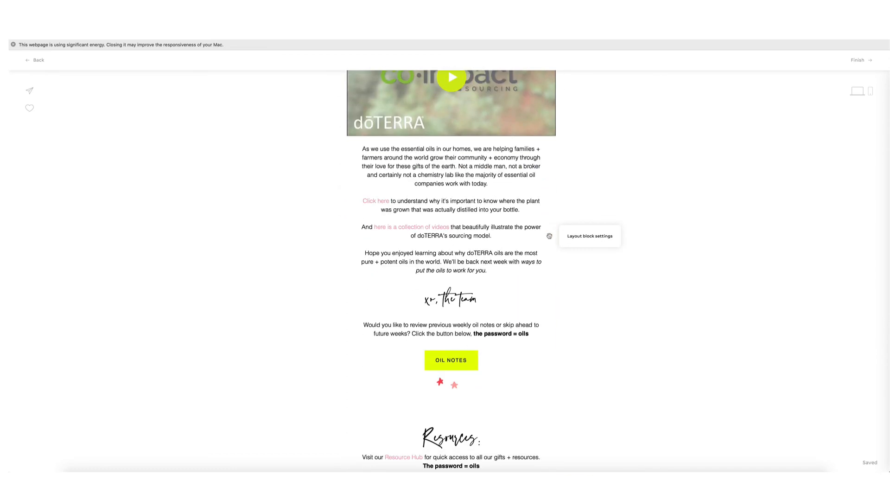
scroll(538, 232, up, 14)
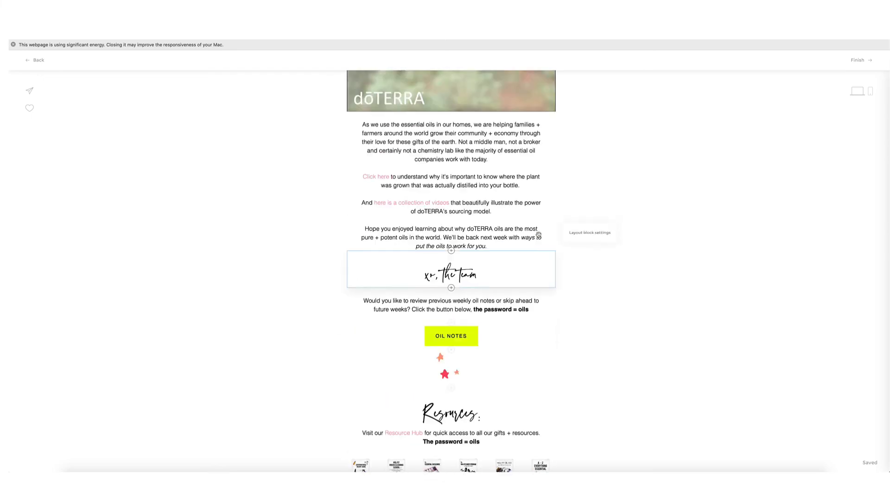
scroll(534, 225, down, 8)
scroll(534, 226, down, 5)
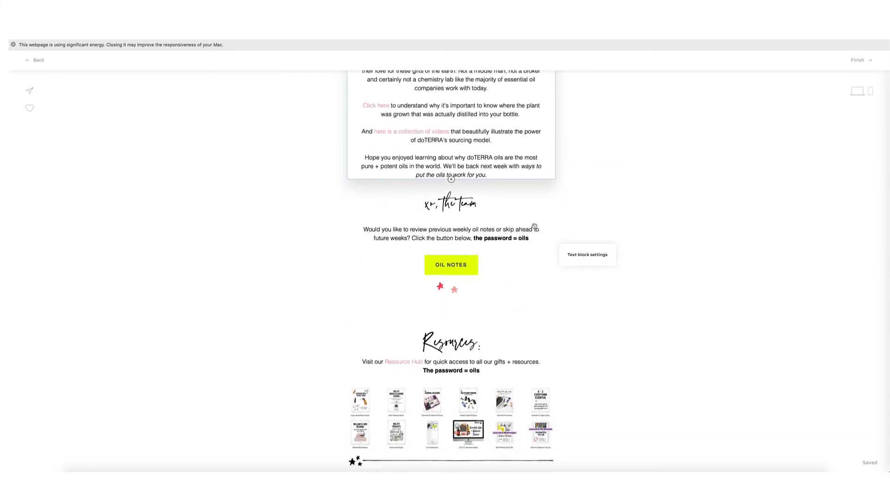
scroll(535, 226, up, 15)
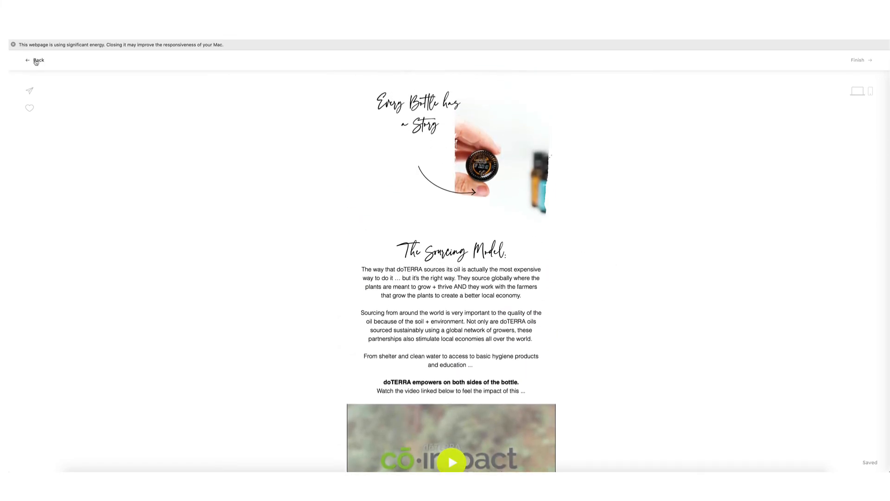
Return to the workflow and open the WEEK 3 'Putting your Oils to work for You' email.
click(36, 61)
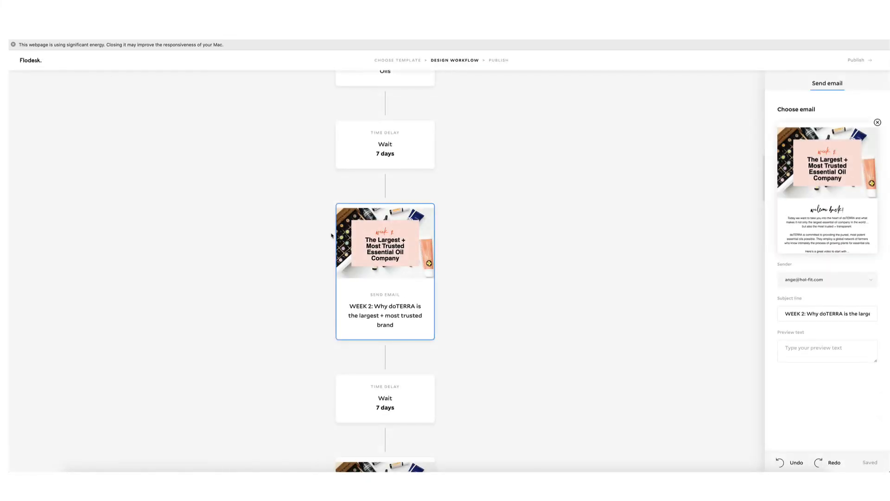
scroll(329, 235, down, 3)
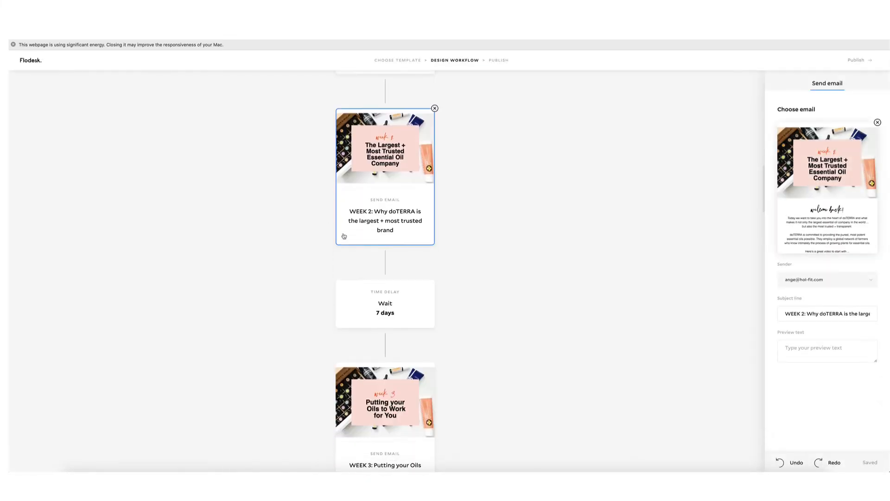
click(386, 390)
click(829, 192)
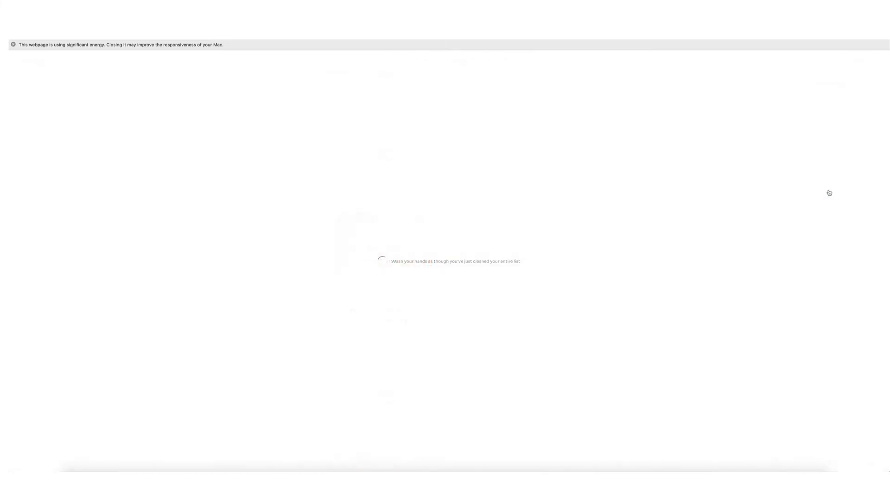
Read through the Week 3 email, then go back and scroll toward the WEEK 4 card.
scroll(507, 249, down, 15)
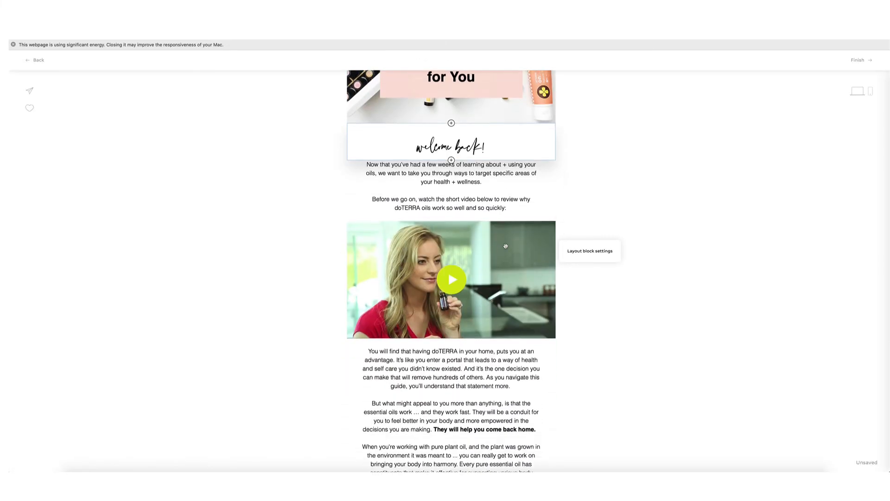
scroll(506, 245, down, 5)
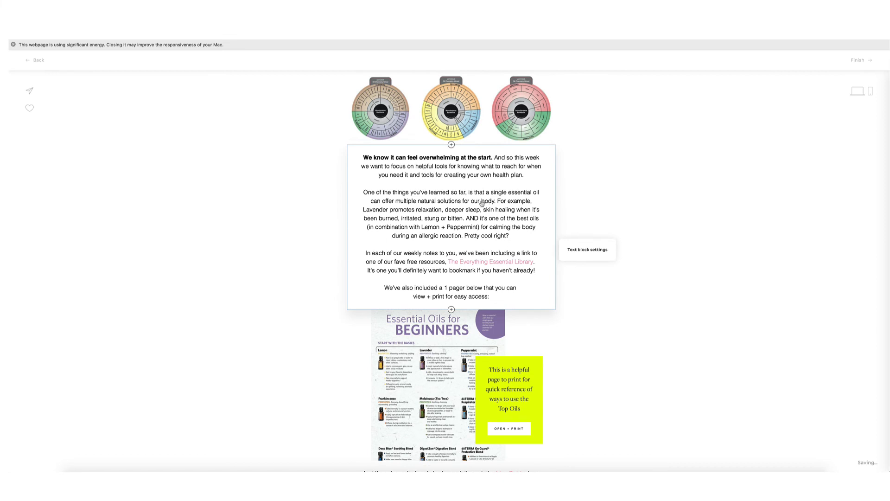
scroll(487, 203, down, 5)
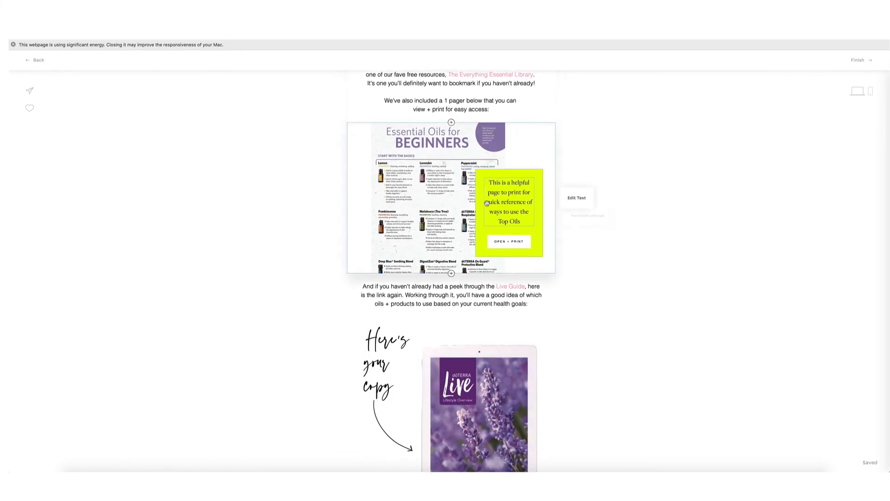
scroll(487, 203, down, 8)
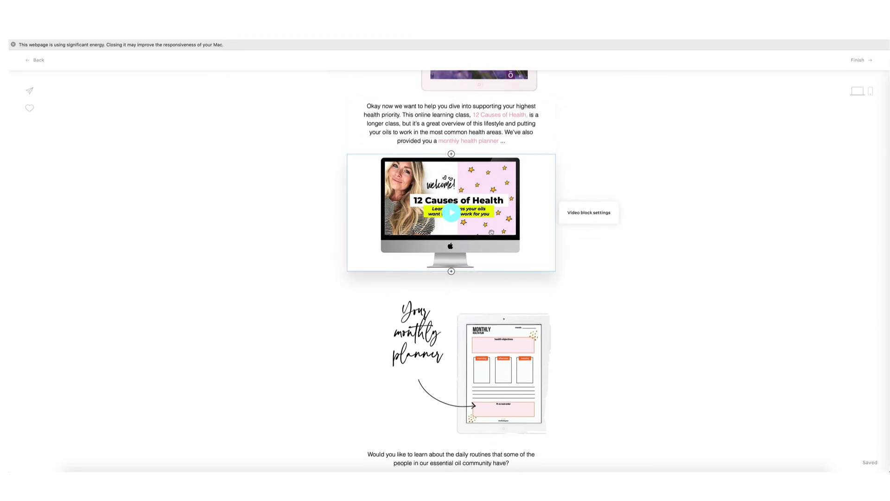
scroll(491, 232, down, 5)
scroll(491, 232, down, 15)
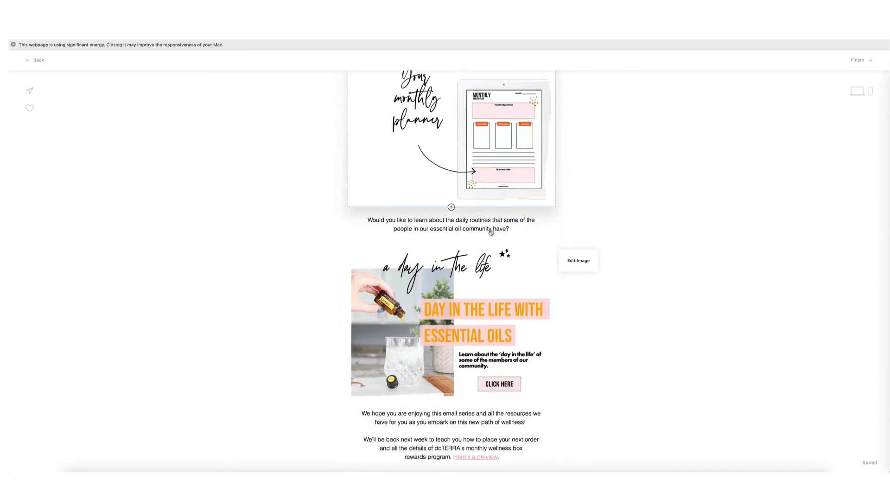
scroll(491, 233, up, 11)
scroll(491, 233, up, 10)
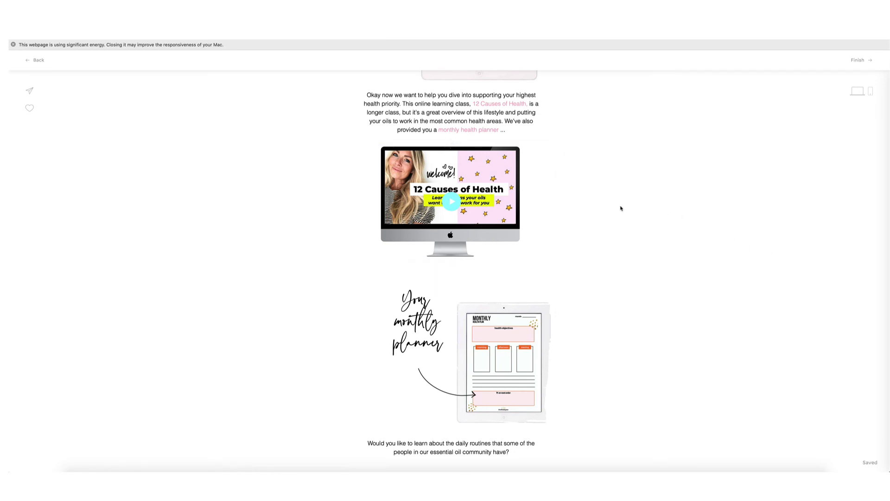
scroll(587, 204, up, 11)
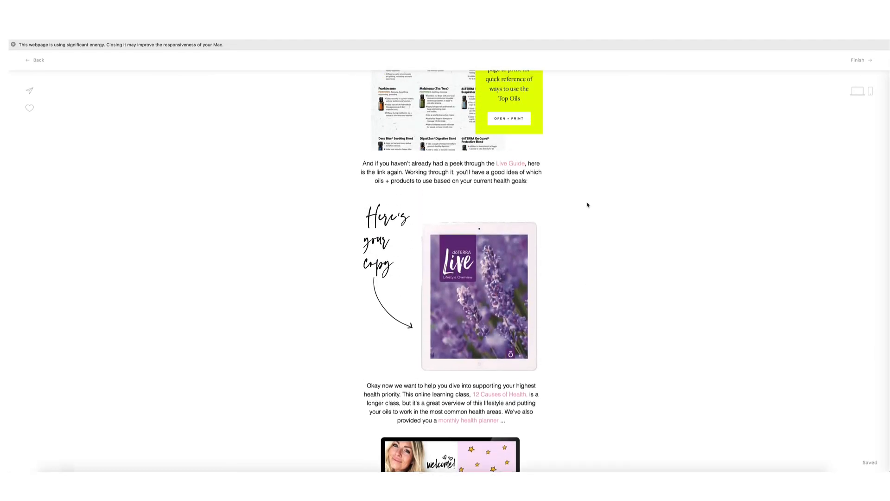
scroll(587, 205, down, 4)
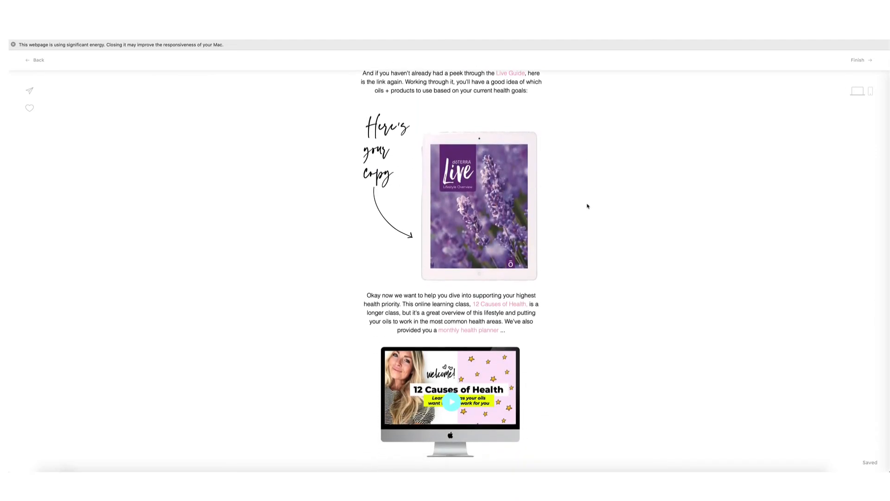
scroll(587, 207, up, 14)
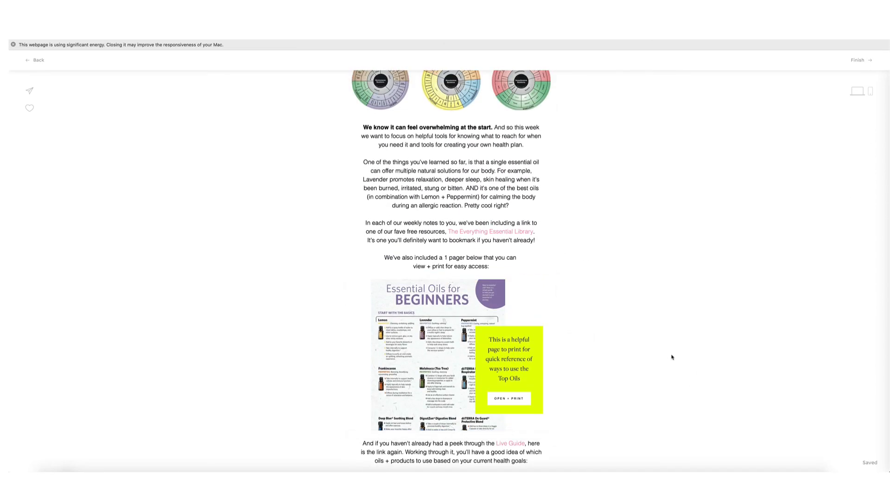
scroll(598, 341, down, 5)
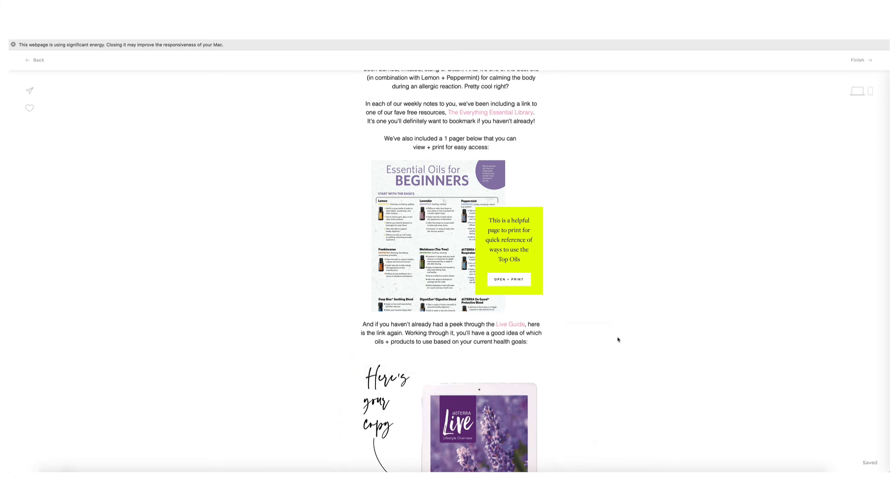
scroll(595, 335, down, 5)
scroll(596, 335, down, 15)
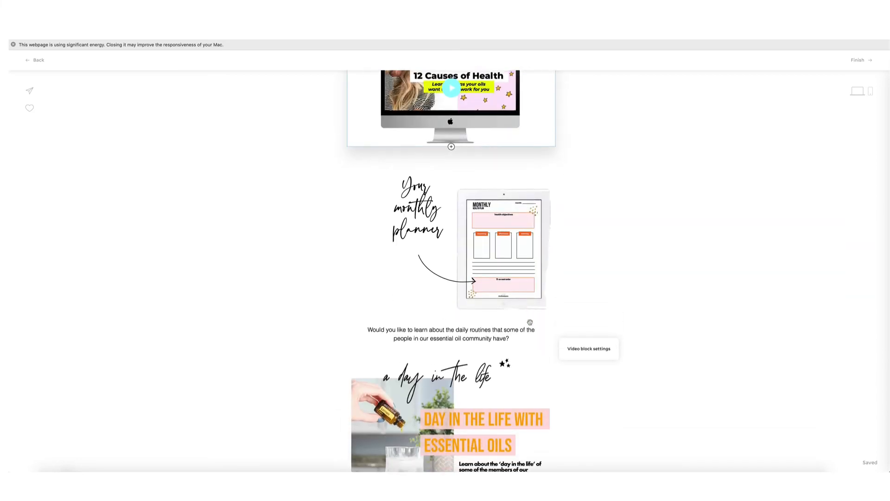
scroll(530, 322, up, 6)
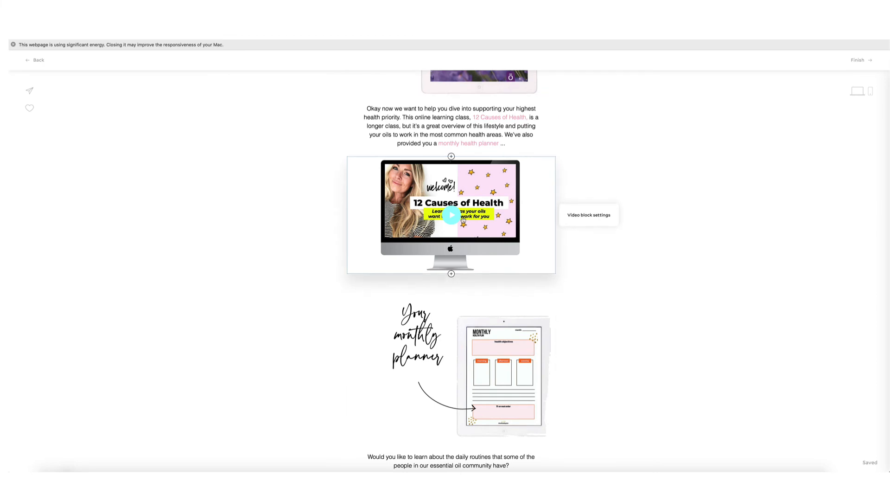
click(36, 61)
scroll(407, 362, down, 5)
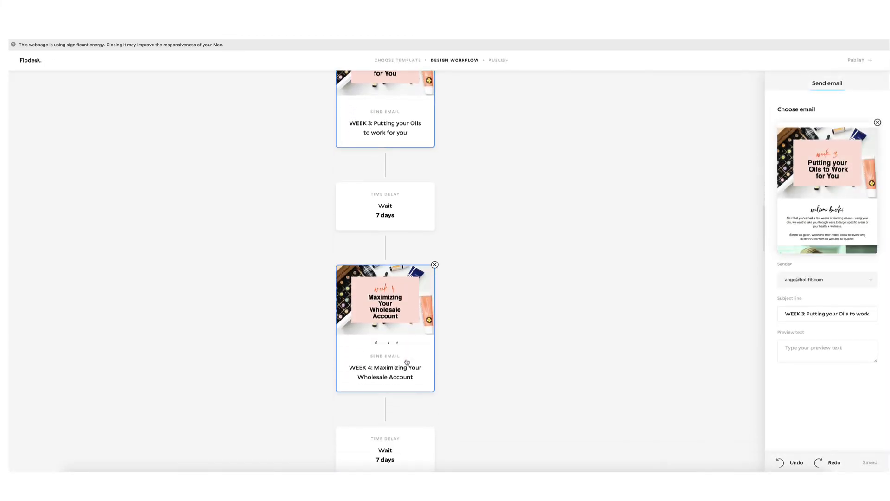
Read through the WEEK 4 'Maximizing Your Wholesale Account' email preview.
click(837, 192)
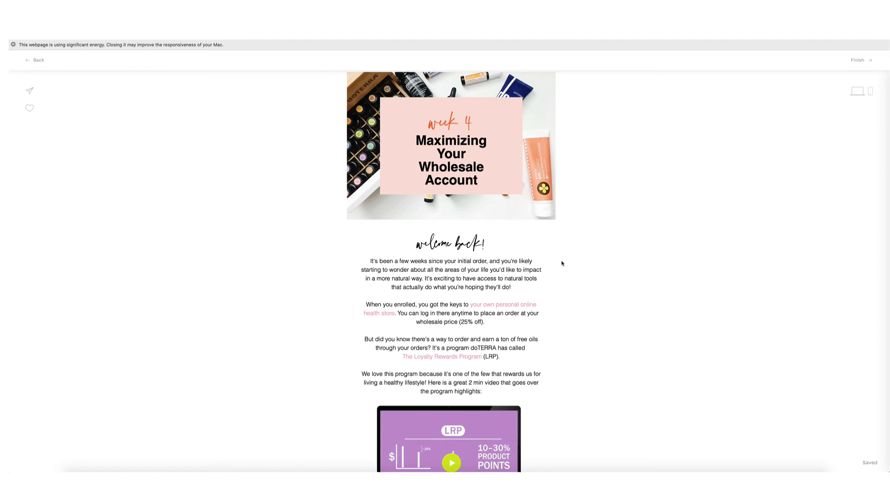
scroll(562, 264, down, 6)
scroll(562, 263, down, 6)
scroll(562, 263, down, 6)
scroll(562, 263, down, 6)
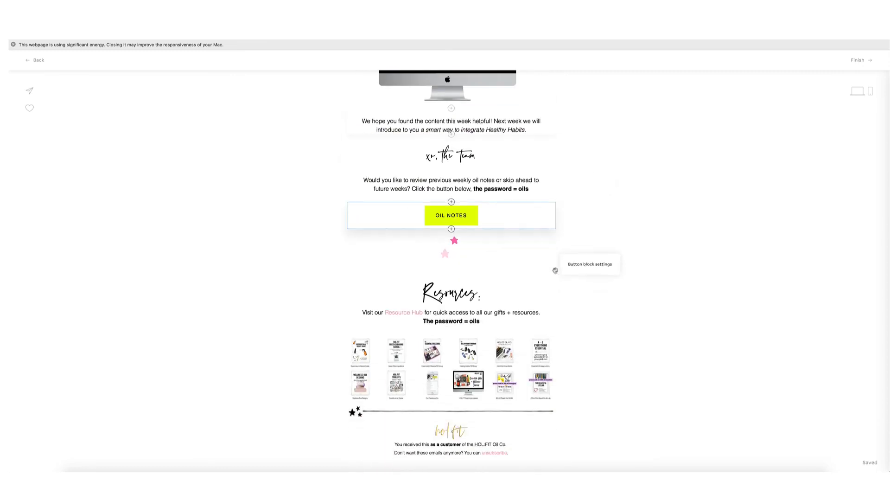
Return to the workflow and select the WEEK 5 Healthy Habit Integration email card.
click(35, 60)
scroll(463, 236, down, 5)
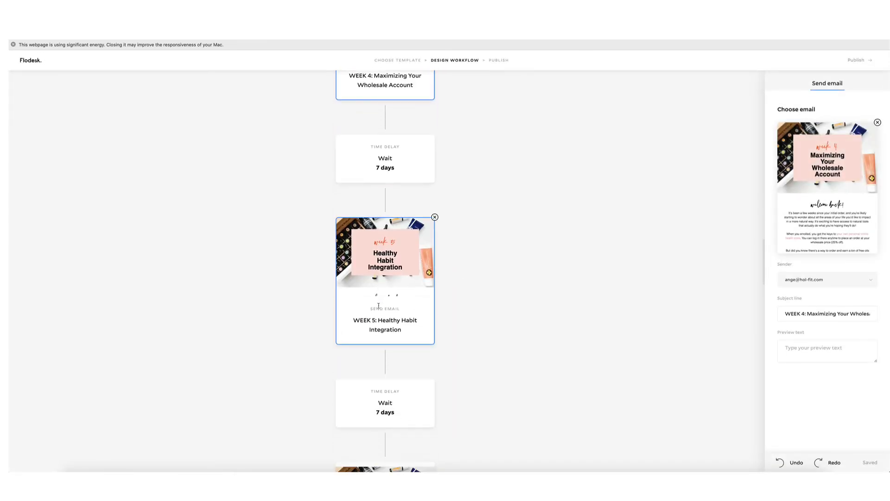
click(379, 306)
Read through the WEEK 5 'Healthy Habit Integration' email, then return to the workflow designer.
click(834, 183)
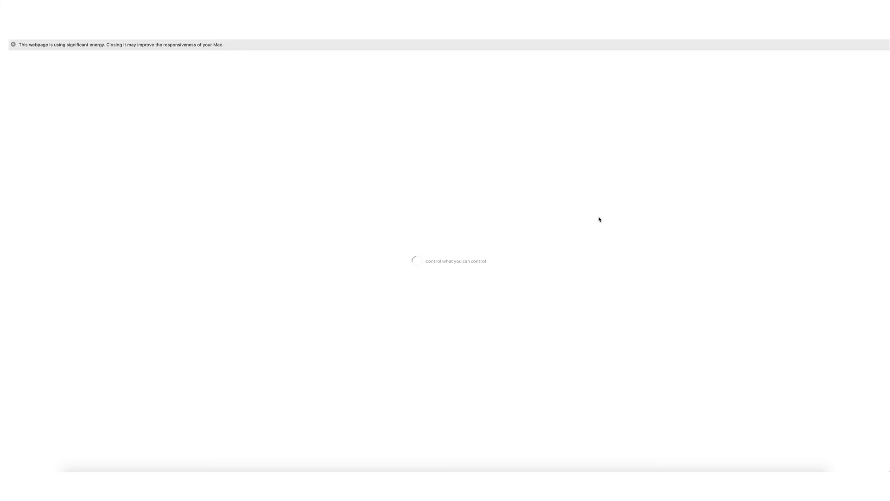
click(552, 213)
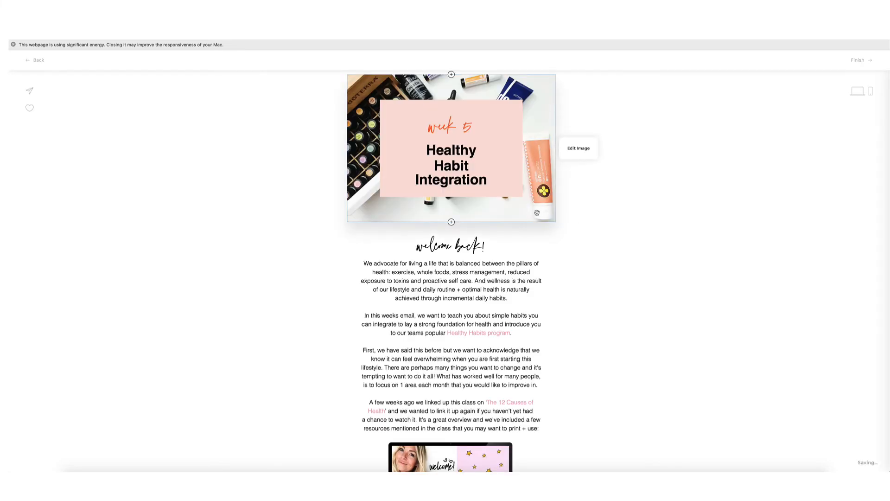
scroll(464, 223, down, 5)
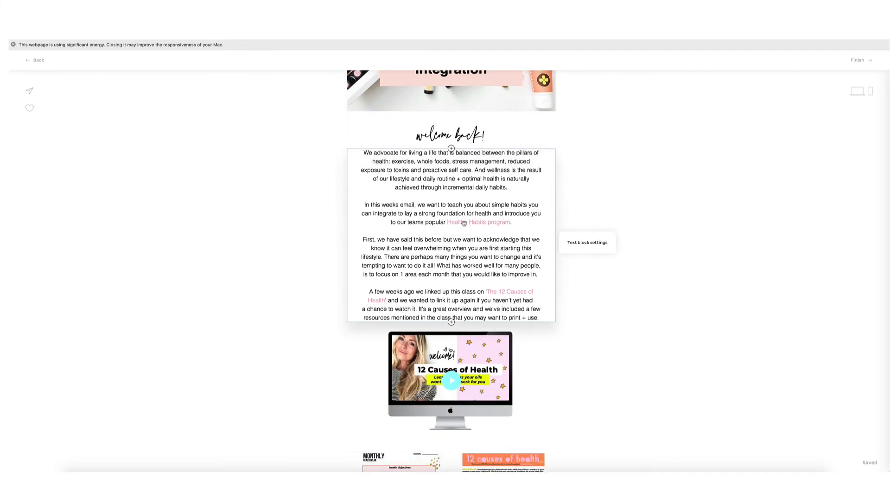
scroll(464, 223, down, 1)
scroll(582, 245, down, 9)
scroll(502, 231, down, 7)
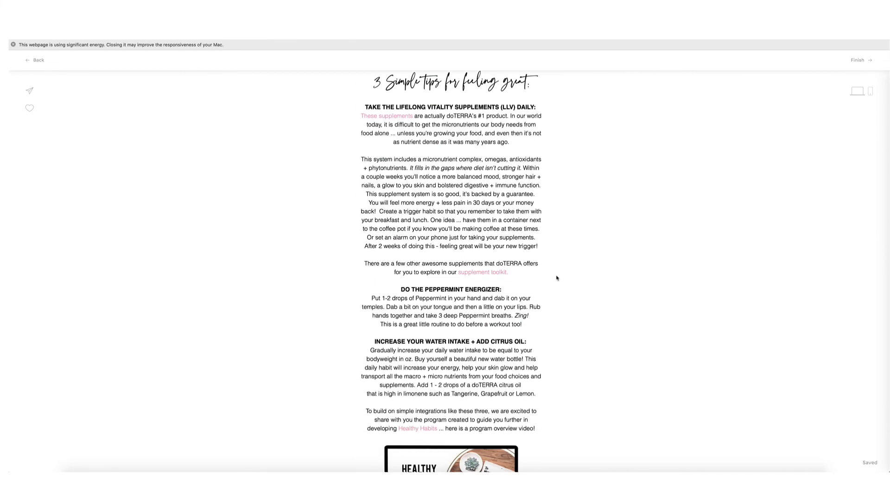
scroll(556, 278, down, 3)
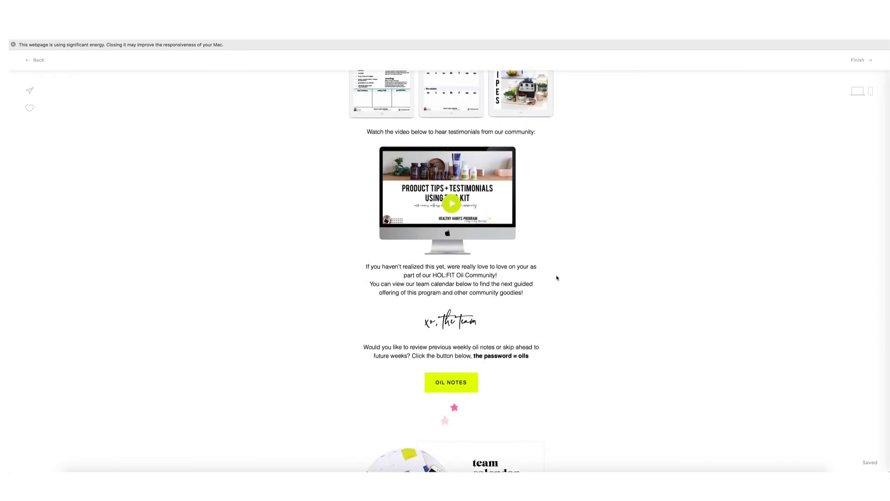
scroll(557, 278, down, 5)
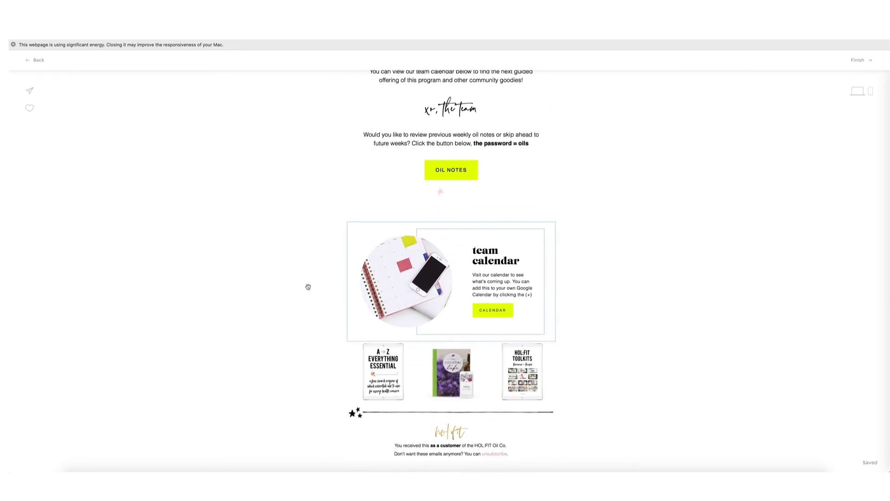
click(37, 61)
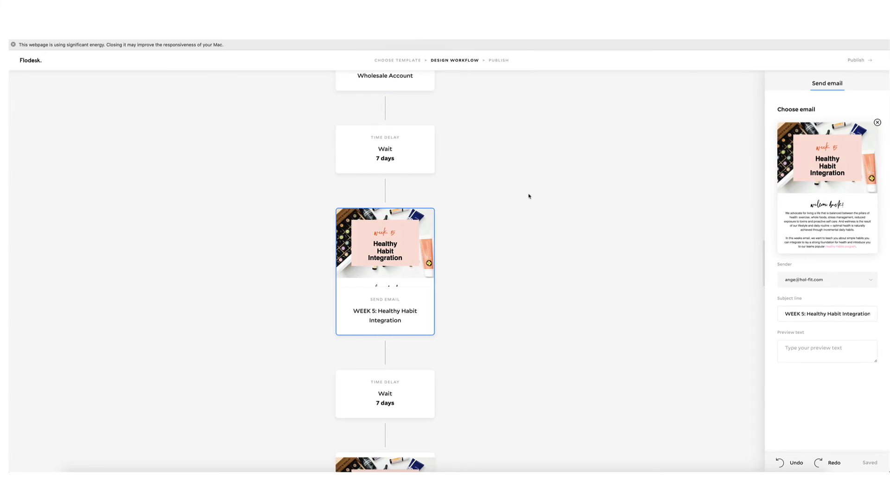
Open the WEEK 6 'The Best DIY Recipes' email, read it through, and return to the workflow.
scroll(510, 185, down, 5)
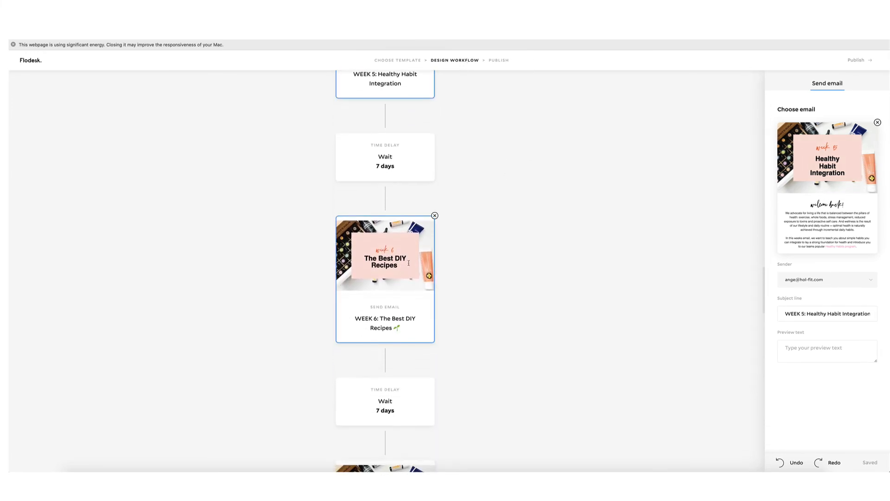
click(406, 262)
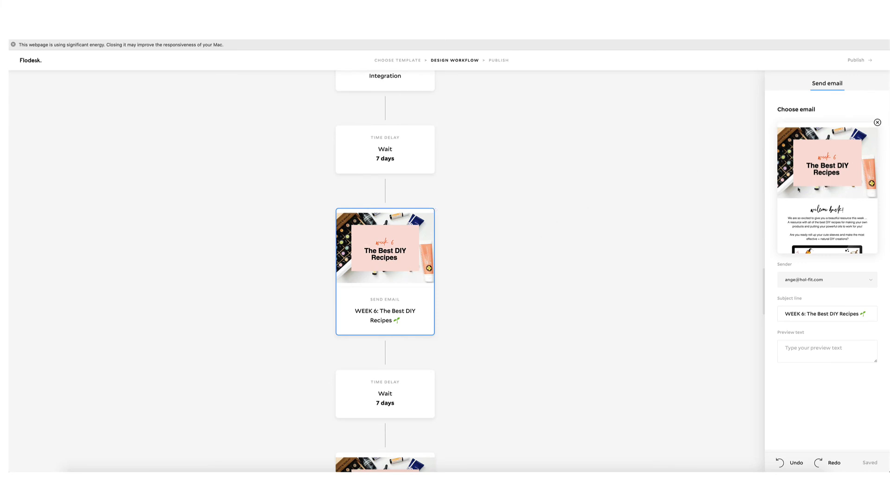
click(832, 194)
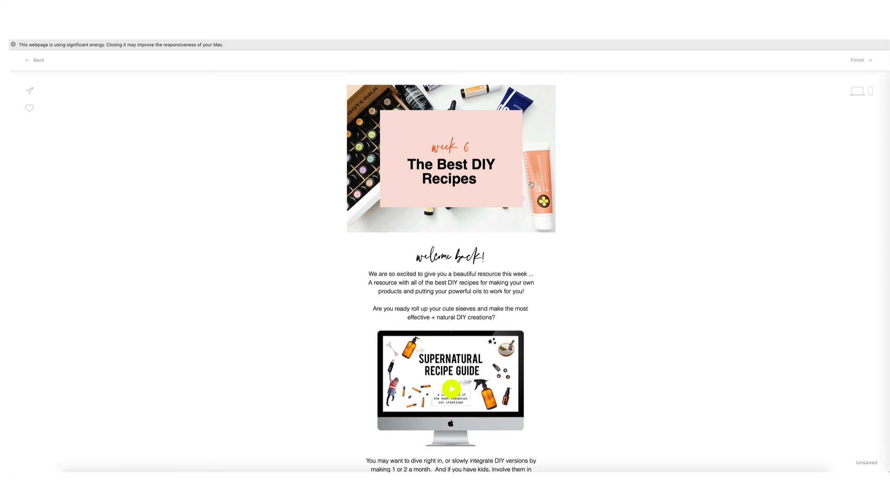
scroll(519, 185, down, 5)
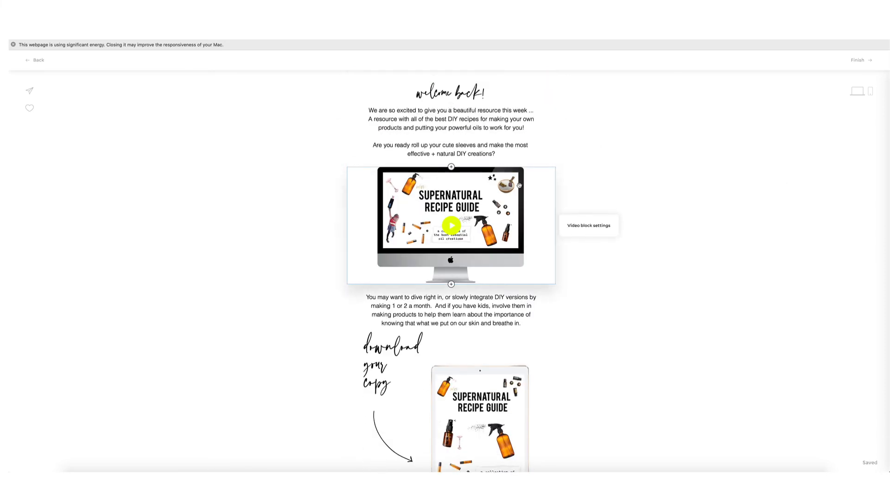
scroll(519, 185, down, 10)
scroll(519, 185, down, 3)
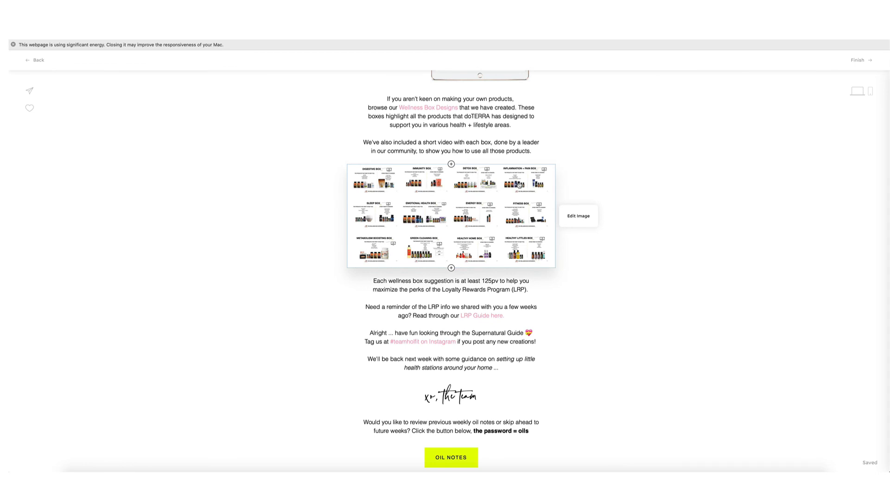
scroll(519, 185, down, 7)
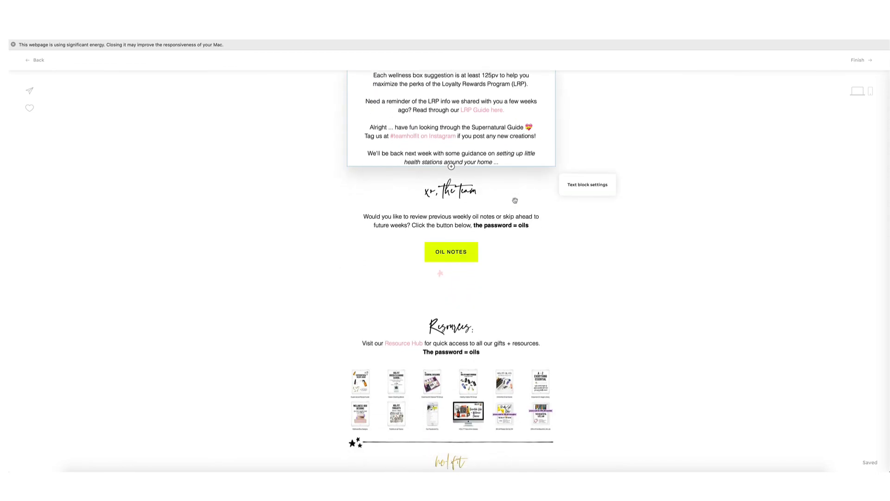
scroll(510, 205, up, 20)
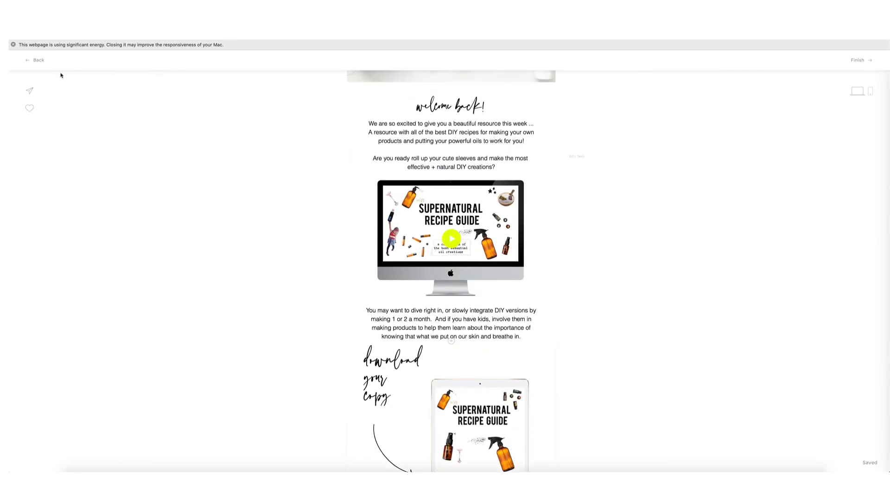
click(38, 61)
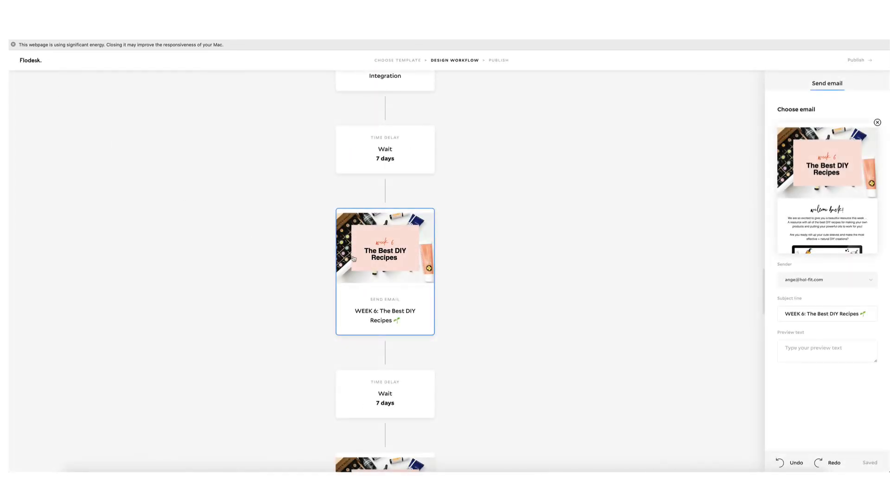
Open the WEEK 7 'Setting up Health Stations in your Home' email, review its toolkit cards, and return.
scroll(380, 277, down, 5)
scroll(380, 277, down, 1)
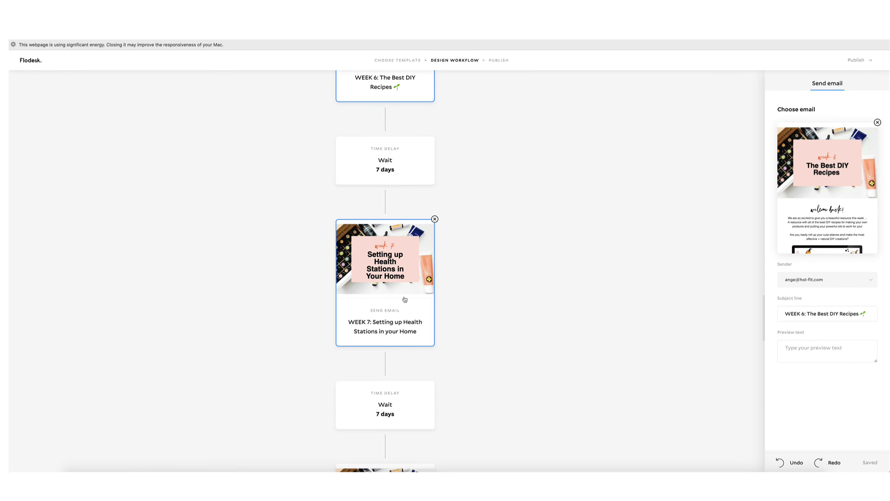
click(405, 299)
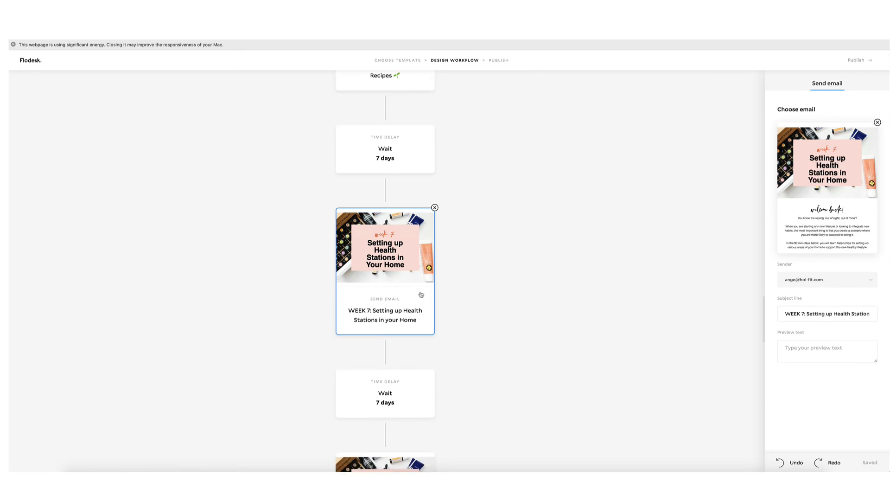
click(833, 187)
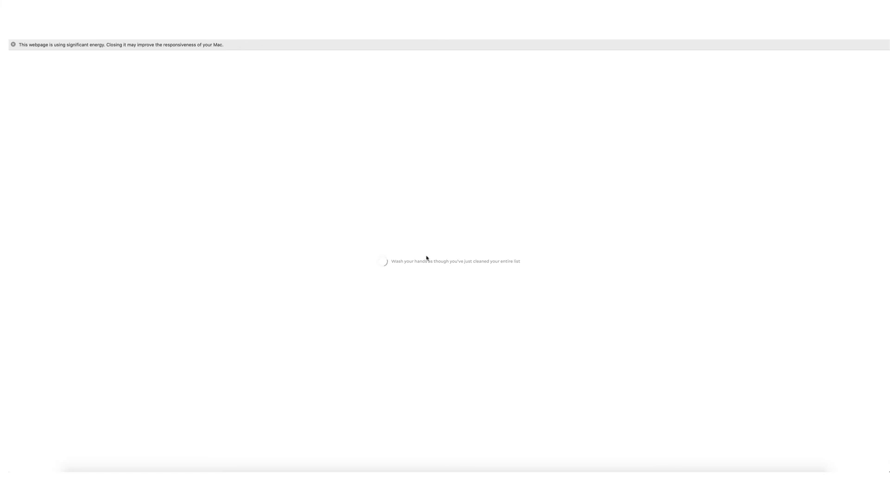
scroll(482, 320, down, 3)
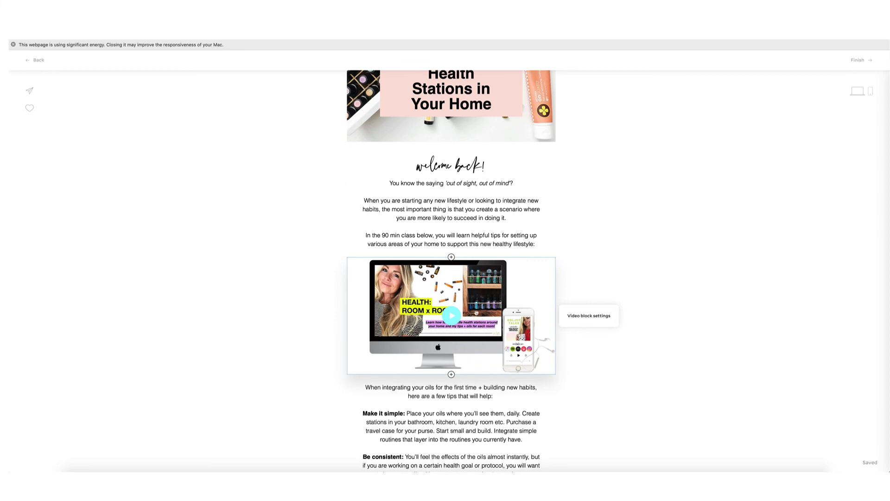
scroll(474, 312, down, 5)
scroll(475, 311, down, 6)
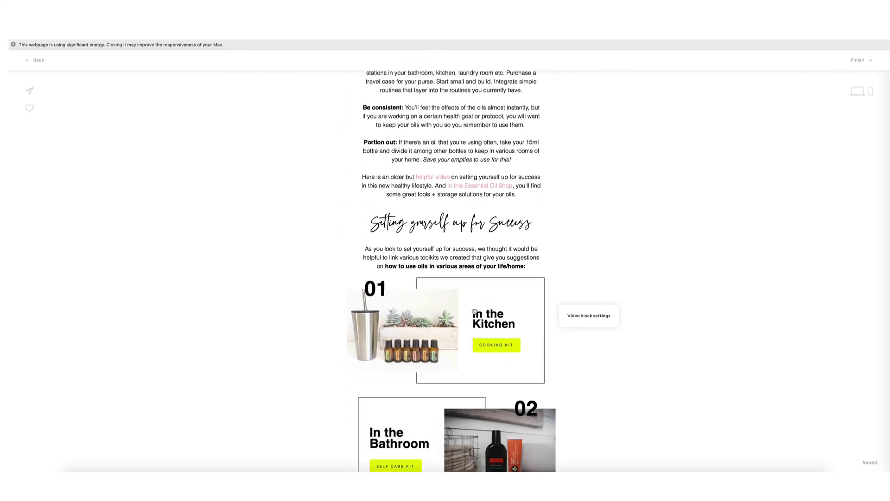
scroll(474, 312, down, 8)
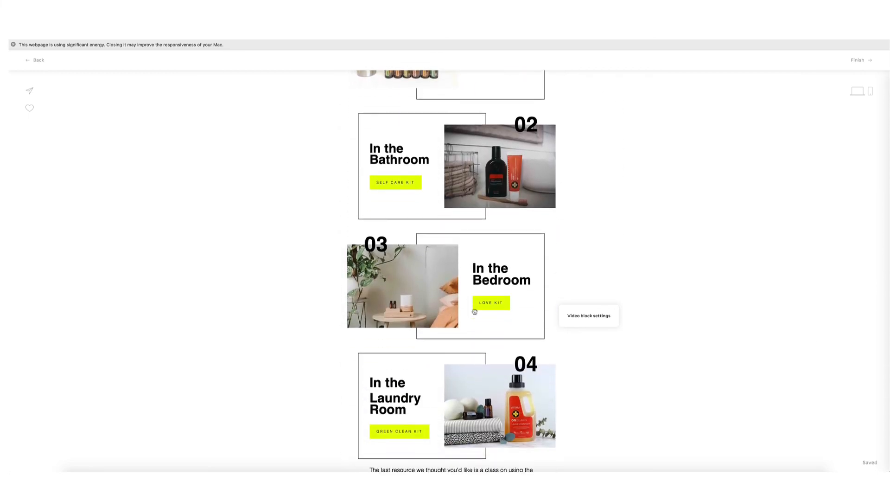
scroll(474, 312, up, 8)
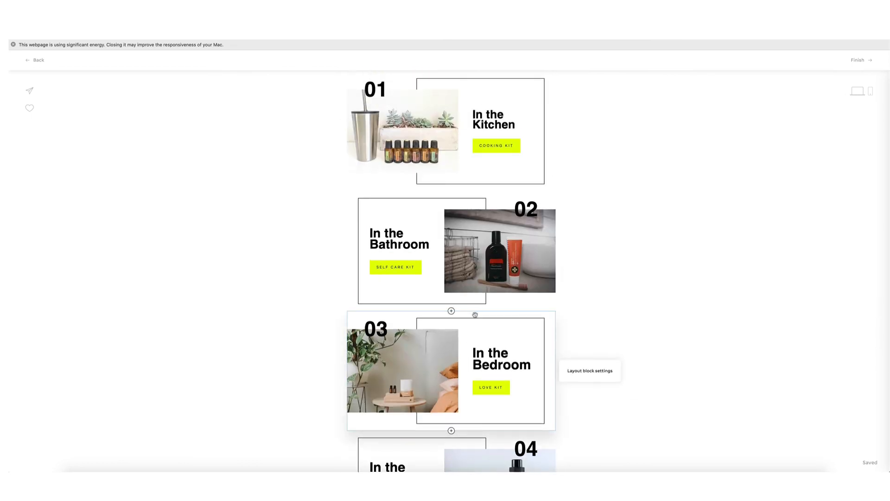
click(41, 60)
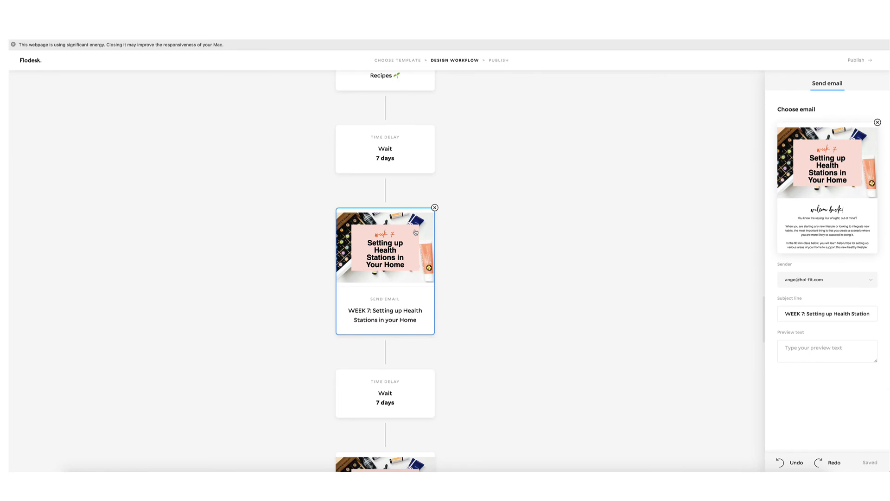
Scroll past the Week 8 step and select the WEEK 9 email step.
scroll(416, 232, down, 6)
scroll(415, 232, down, 1)
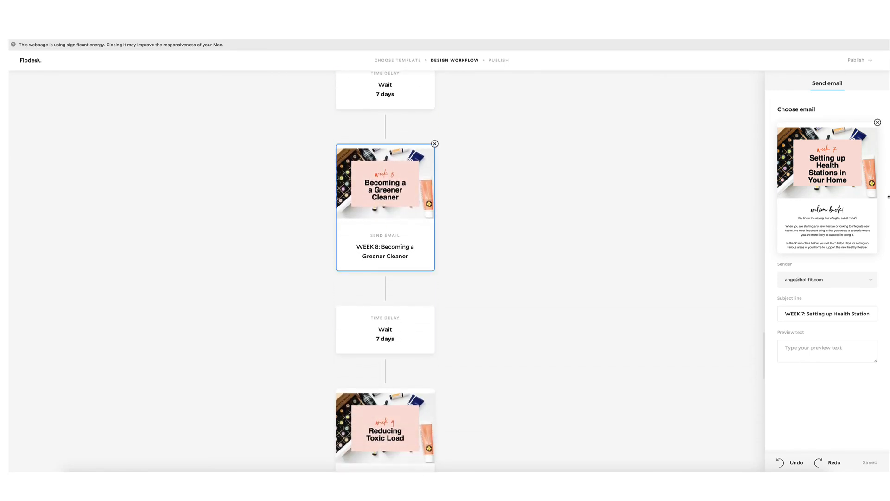
scroll(408, 236, down, 3)
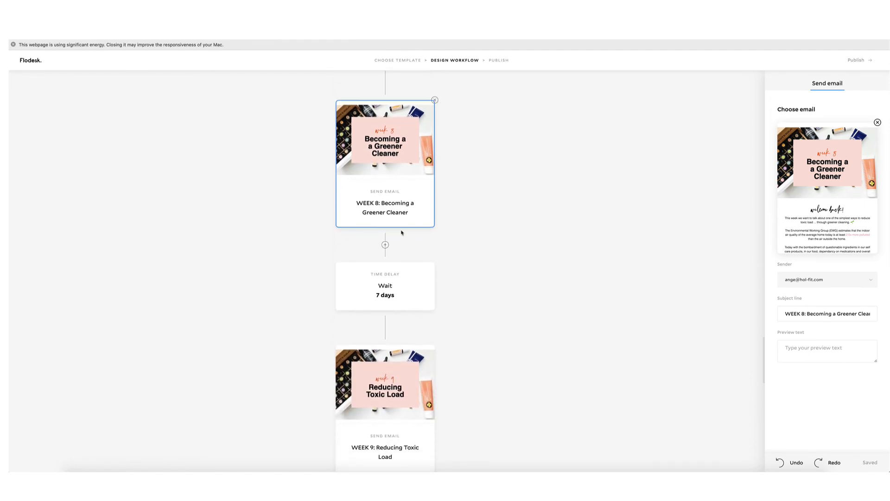
scroll(403, 237, down, 2)
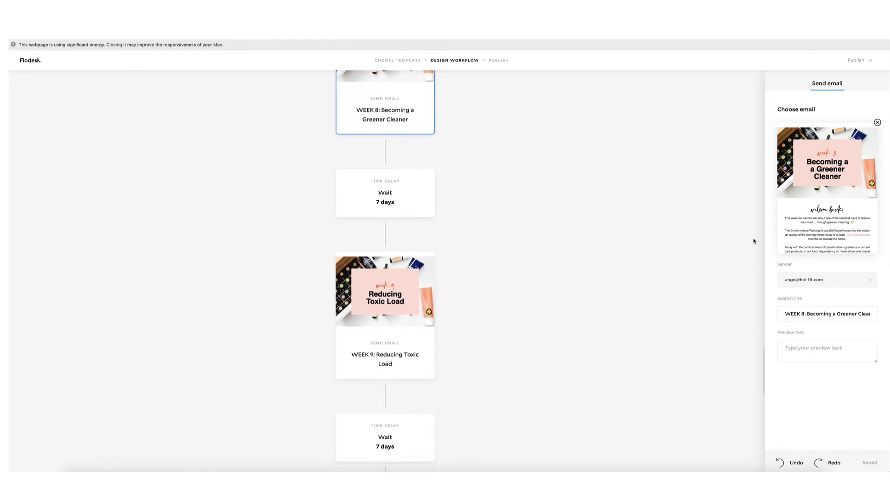
click(400, 337)
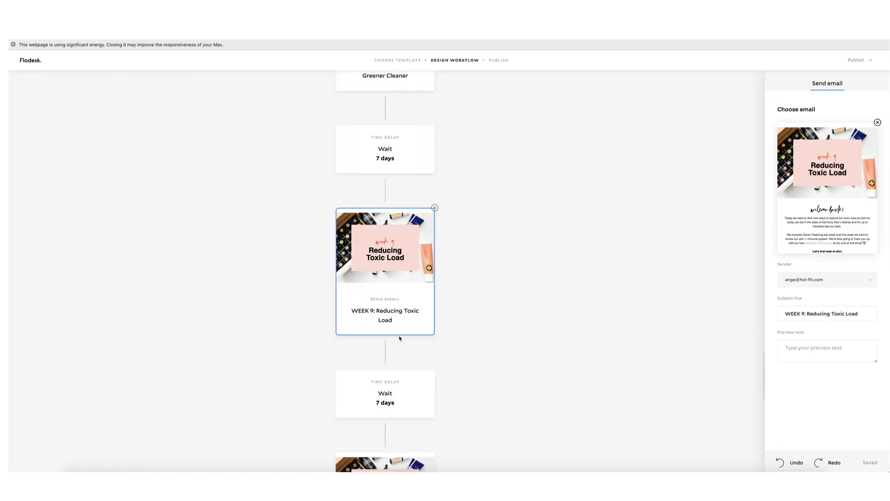
Select the WEEK 10 'The Business Opportunity You Have' email step further down.
scroll(401, 336, down, 1)
scroll(401, 334, down, 1)
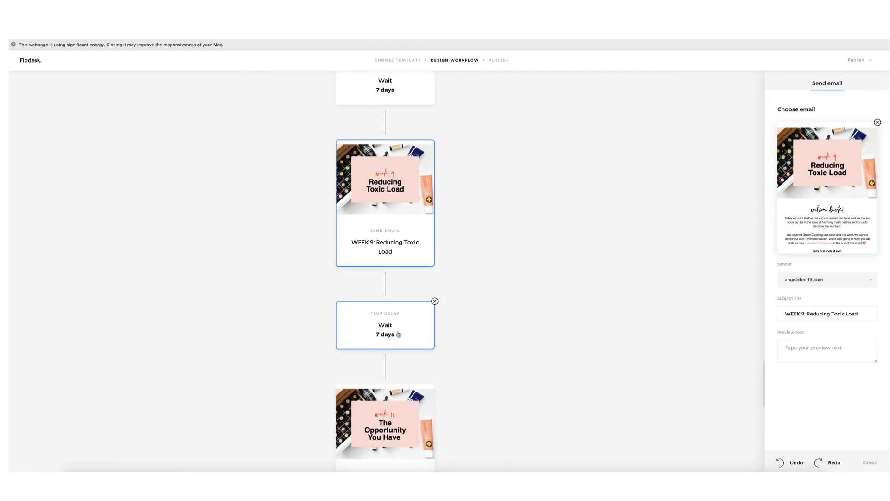
scroll(398, 329, down, 1)
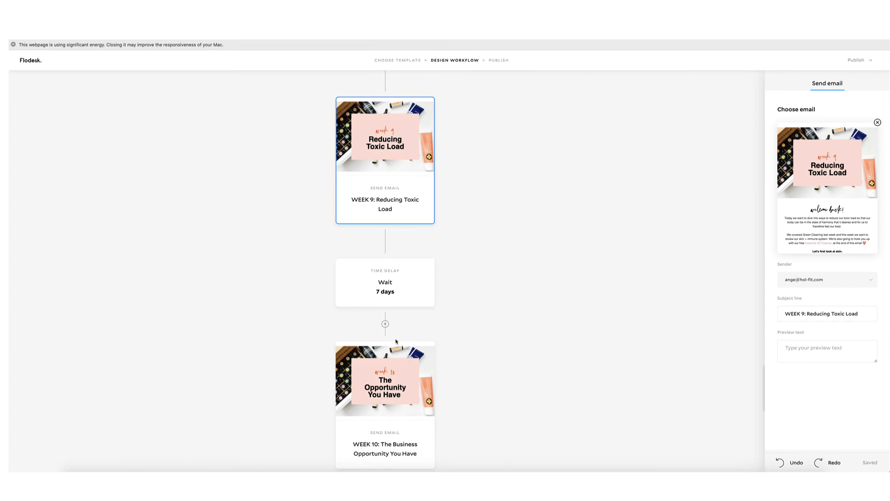
scroll(399, 339, down, 3)
scroll(400, 340, down, 1)
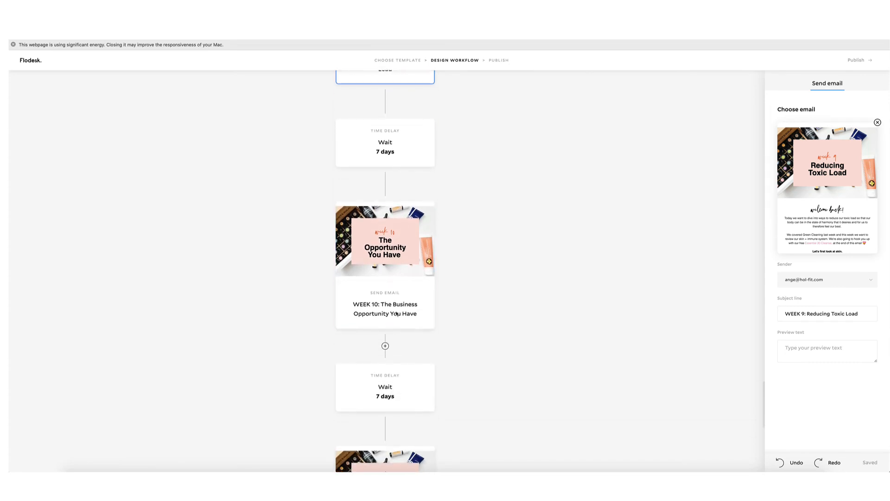
click(392, 289)
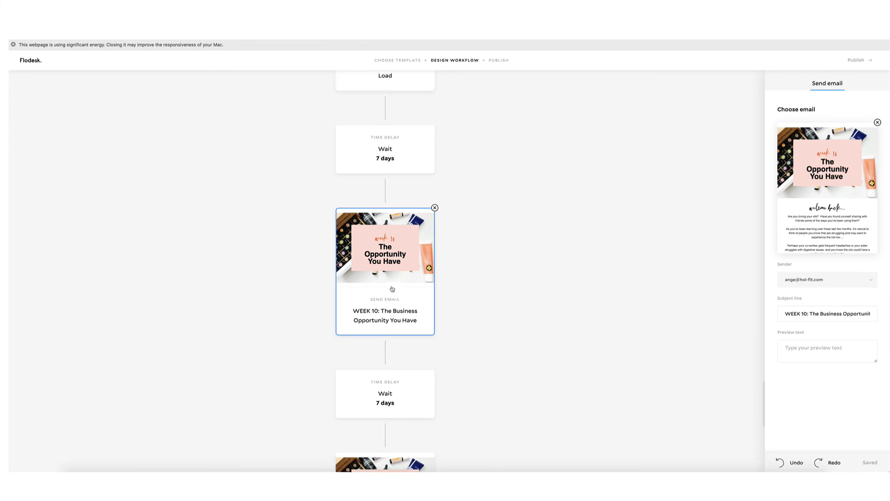
Open the WEEK 10 email in the editor and read down to its business resources and footer.
click(877, 122)
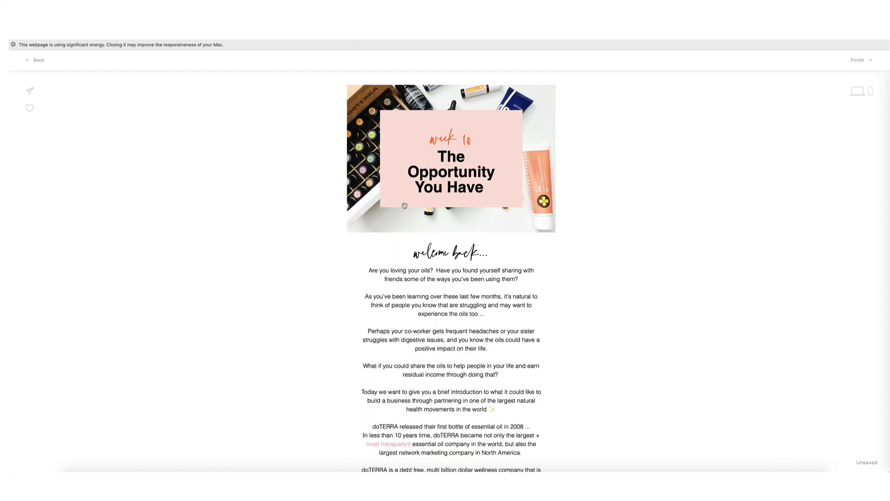
scroll(499, 220, down, 3)
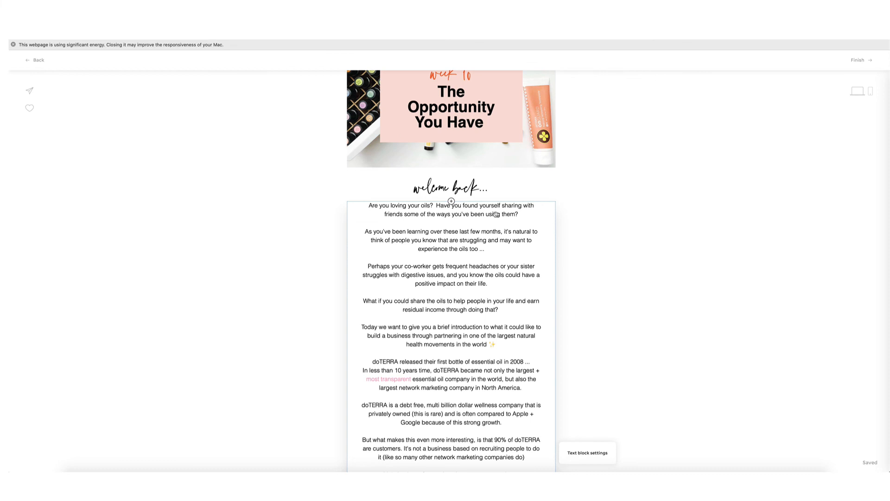
scroll(484, 222, down, 5)
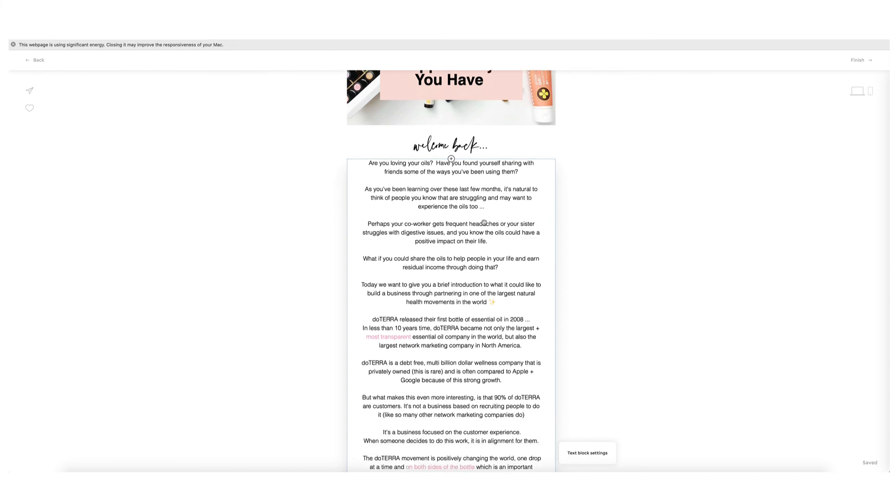
scroll(484, 221, down, 15)
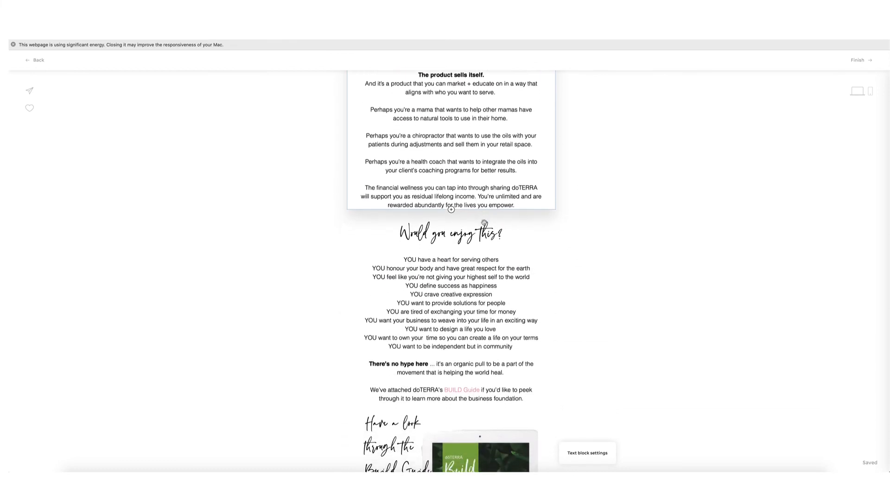
scroll(485, 222, down, 12)
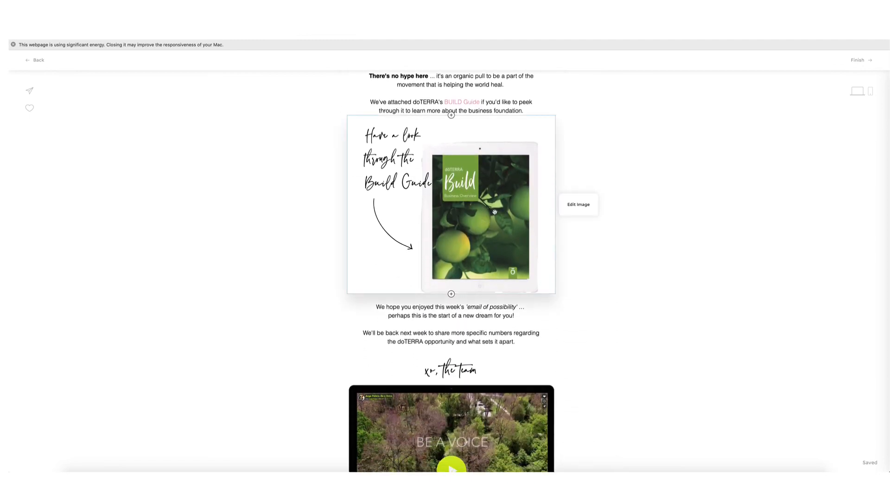
scroll(495, 211, down, 7)
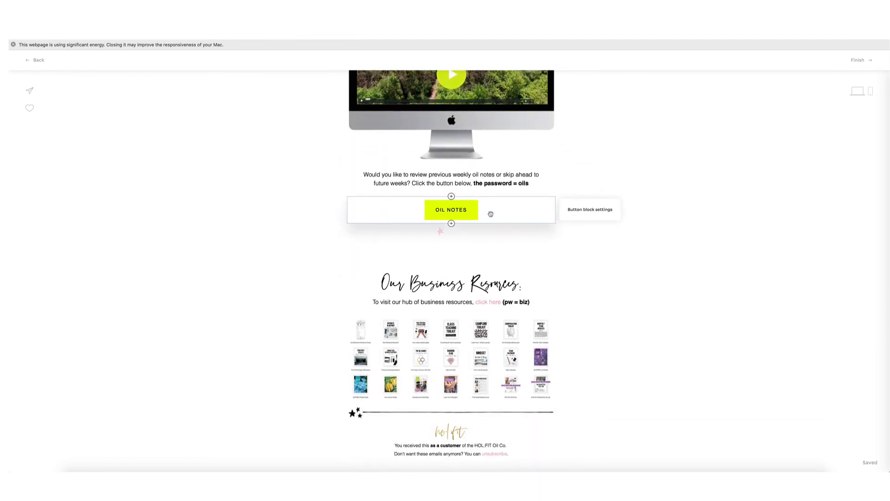
scroll(495, 211, up, 8)
scroll(495, 212, up, 6)
Return to the workflow and open the WEEK 11 'Why the doTERRA Business Model is so Strong' email.
click(38, 61)
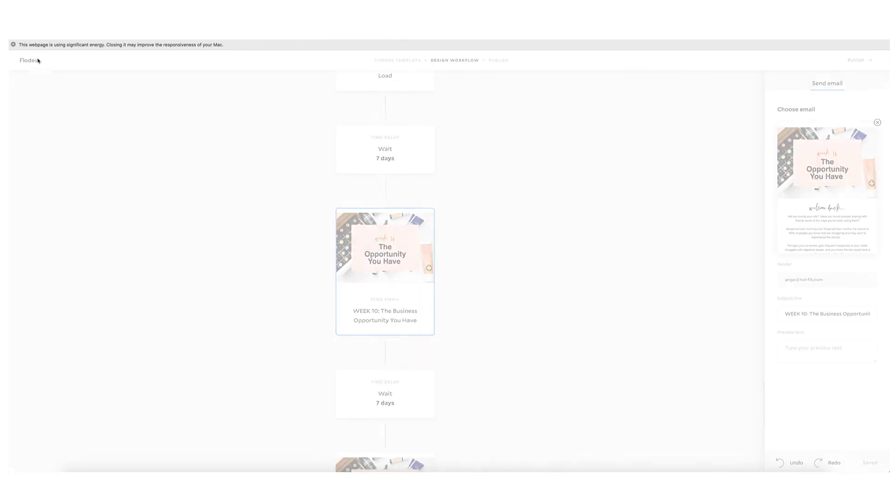
scroll(328, 255, down, 5)
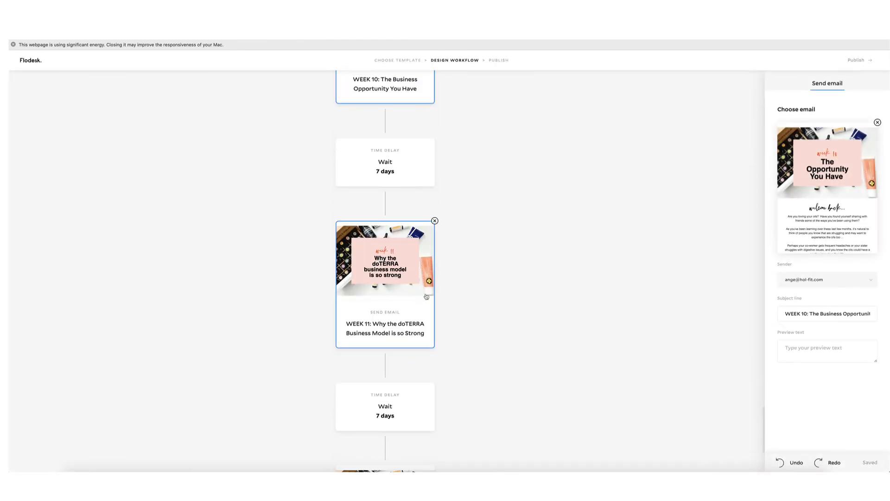
click(406, 292)
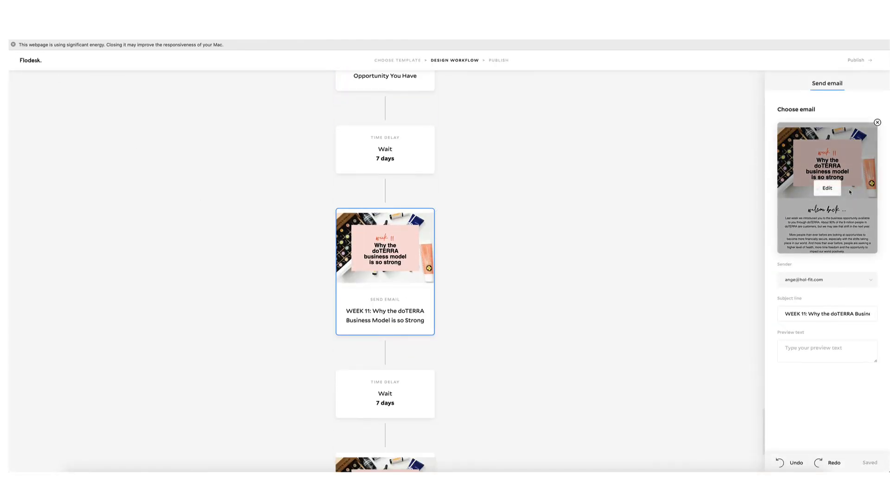
click(837, 191)
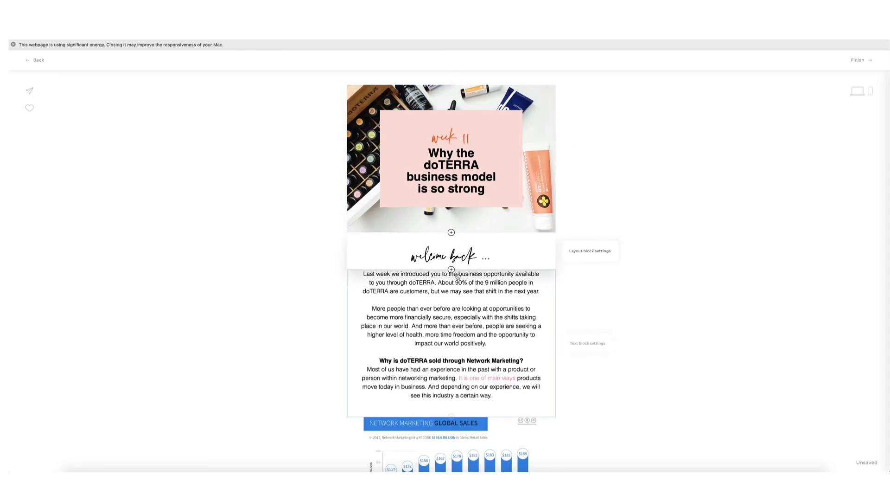
Read through the full WEEK 11 email content.
scroll(445, 260, down, 3)
scroll(458, 277, down, 10)
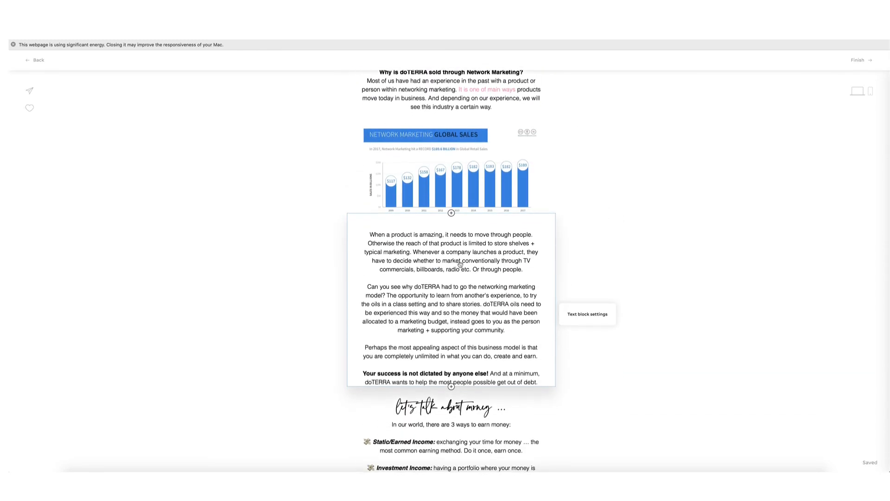
scroll(460, 264, down, 3)
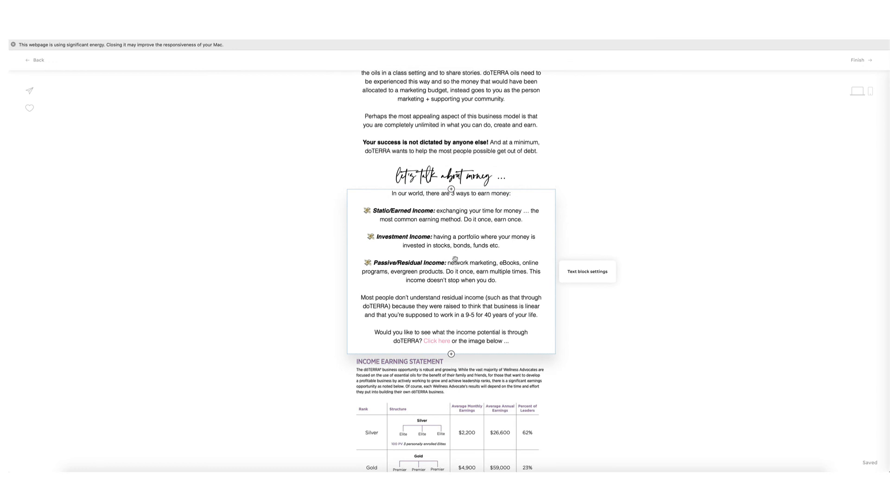
scroll(455, 258, down, 1)
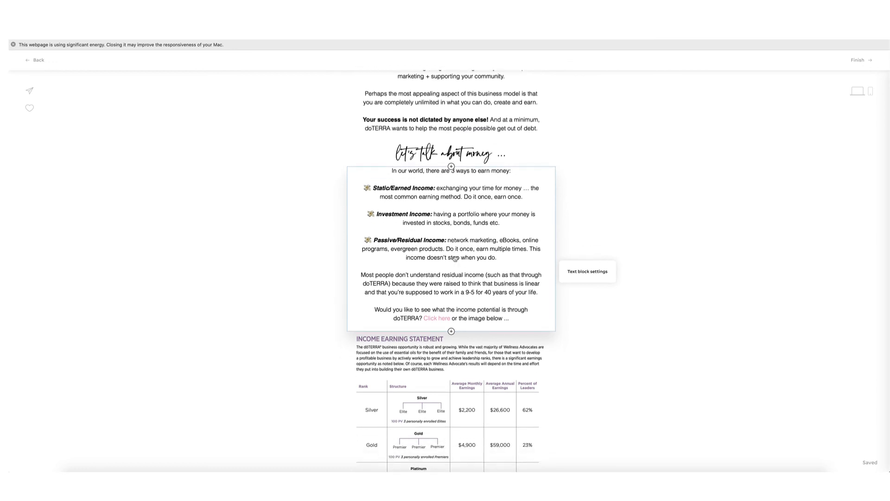
scroll(461, 265, down, 1)
scroll(461, 265, down, 6)
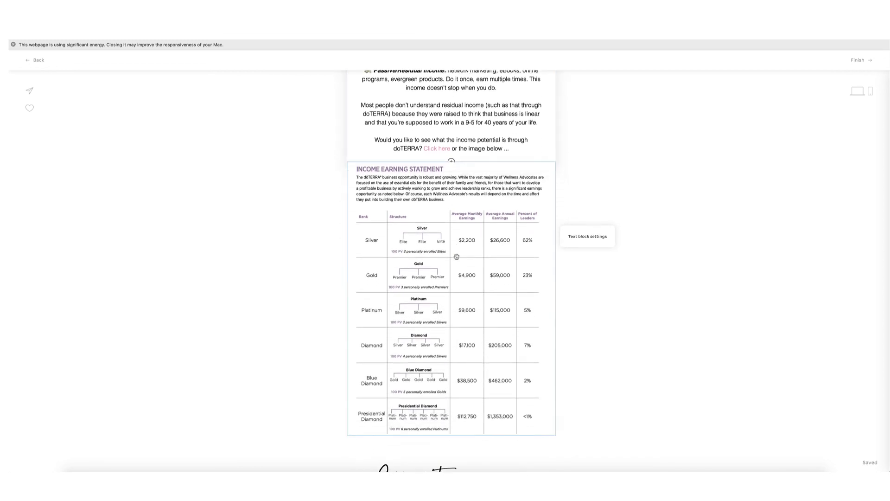
scroll(466, 247, down, 11)
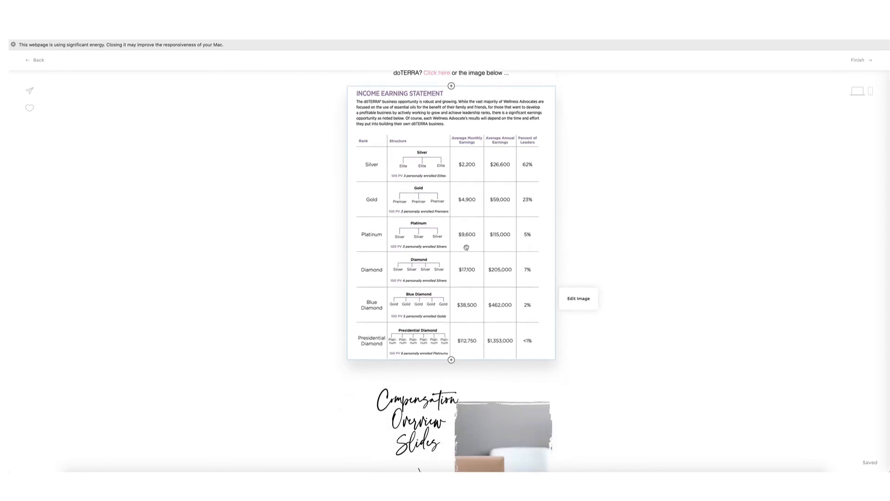
scroll(467, 248, down, 9)
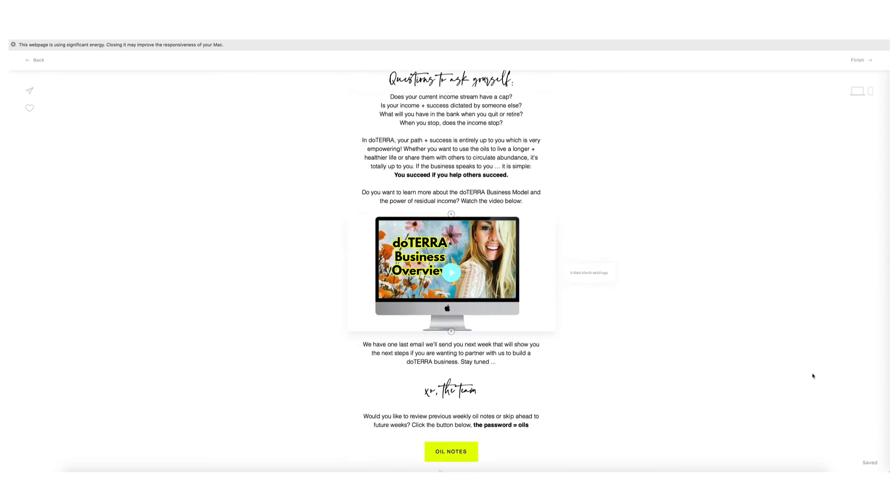
scroll(647, 344, up, 5)
scroll(647, 344, up, 8)
scroll(637, 335, down, 5)
scroll(636, 335, down, 9)
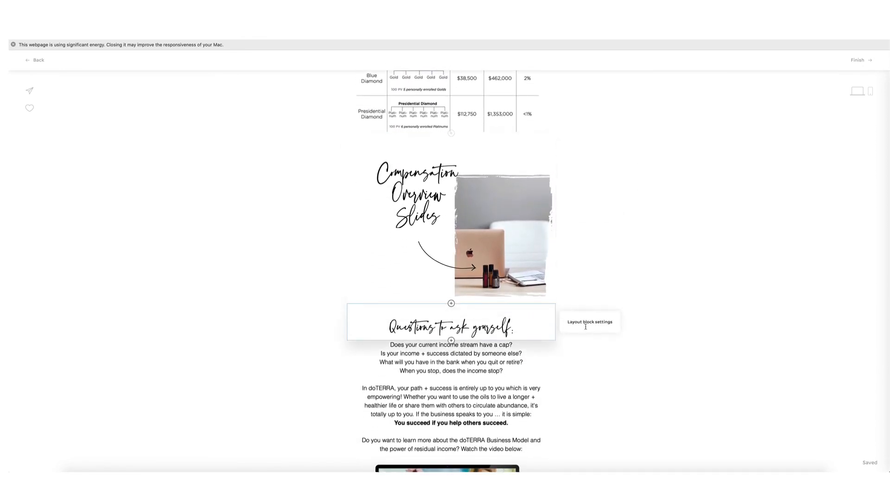
scroll(599, 336, down, 1)
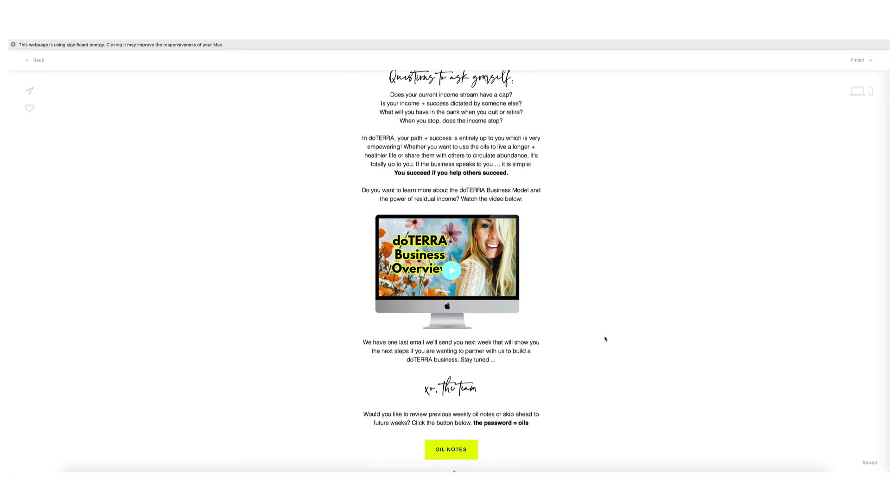
scroll(537, 223, up, 5)
scroll(537, 223, up, 9)
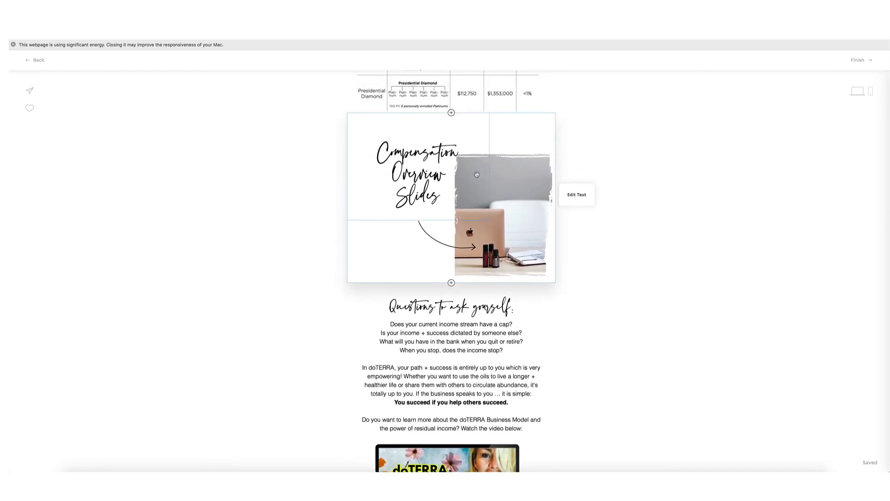
scroll(474, 178, down, 20)
scroll(518, 247, down, 4)
Return to the workflow and open the WEEK 12 'Your Invitation' email in the editor.
click(42, 60)
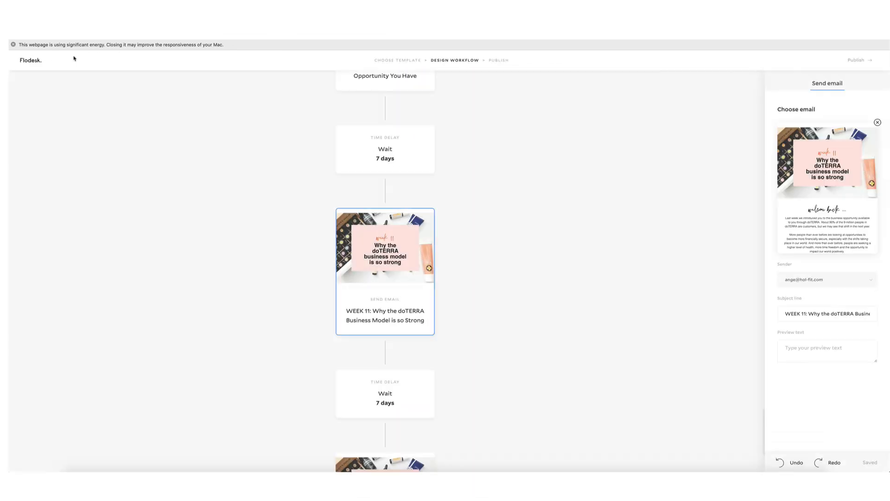
scroll(459, 252, down, 4)
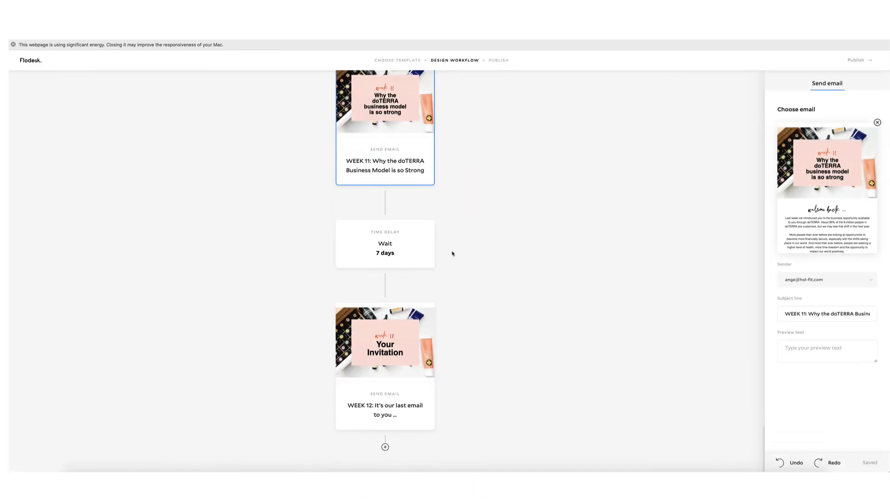
click(410, 339)
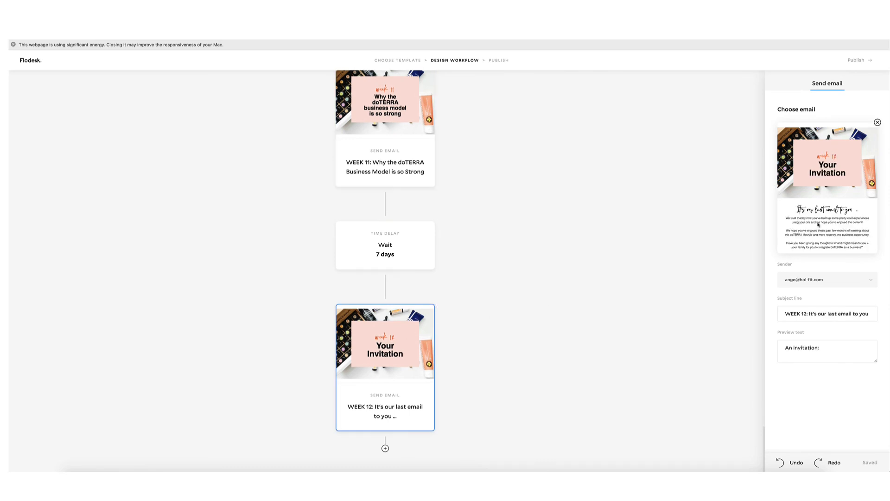
click(828, 189)
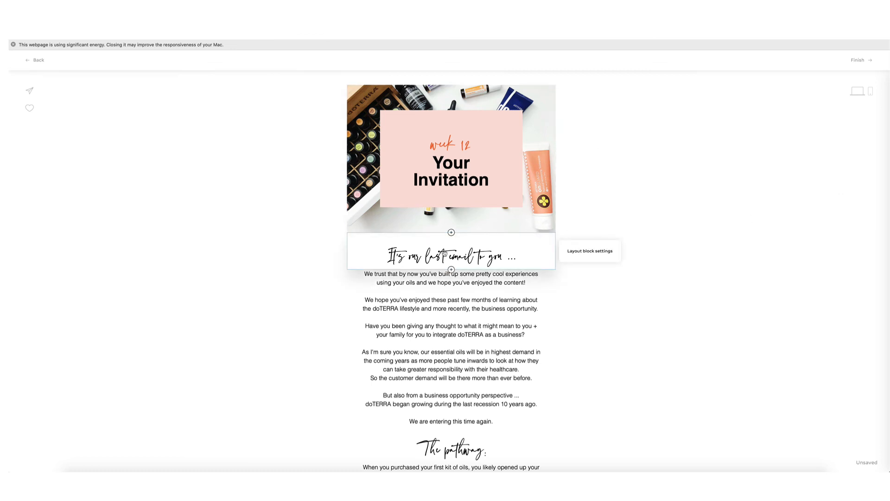
Read the WEEK 12 email down to its footer.
scroll(468, 295, down, 5)
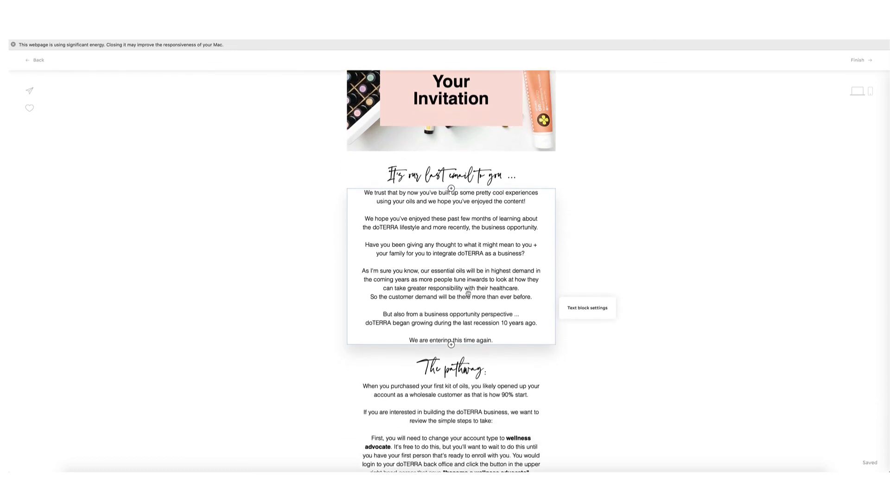
scroll(469, 289, down, 5)
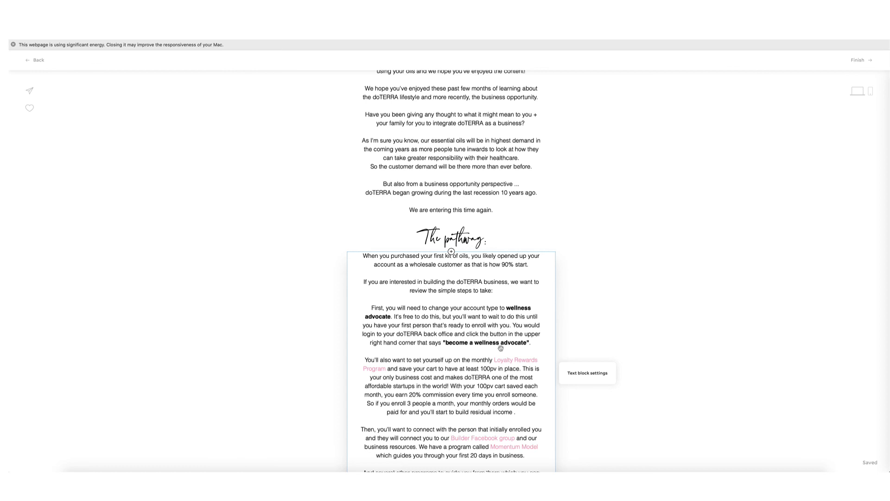
scroll(479, 348, down, 2)
scroll(479, 348, down, 2)
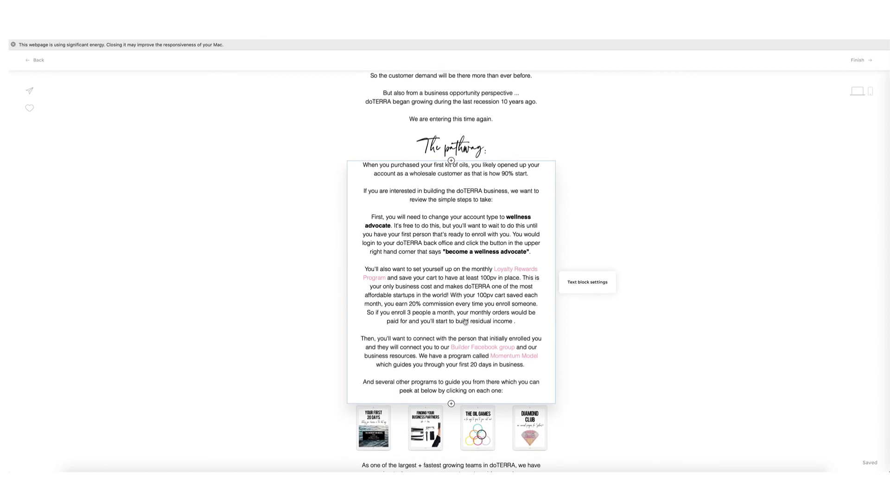
scroll(413, 314, down, 10)
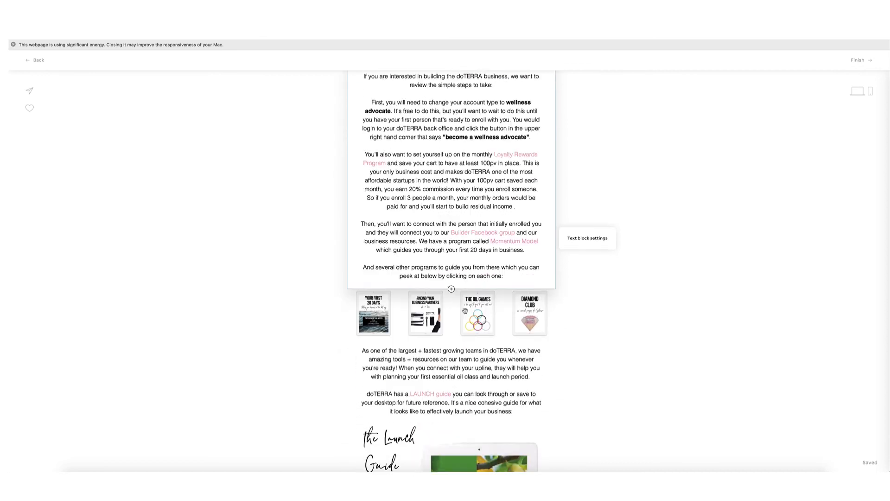
scroll(461, 316, down, 14)
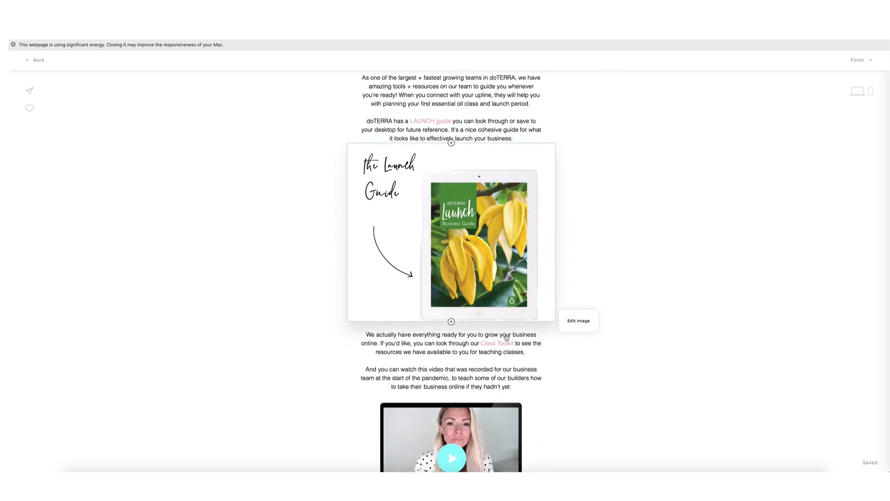
scroll(507, 335, down, 14)
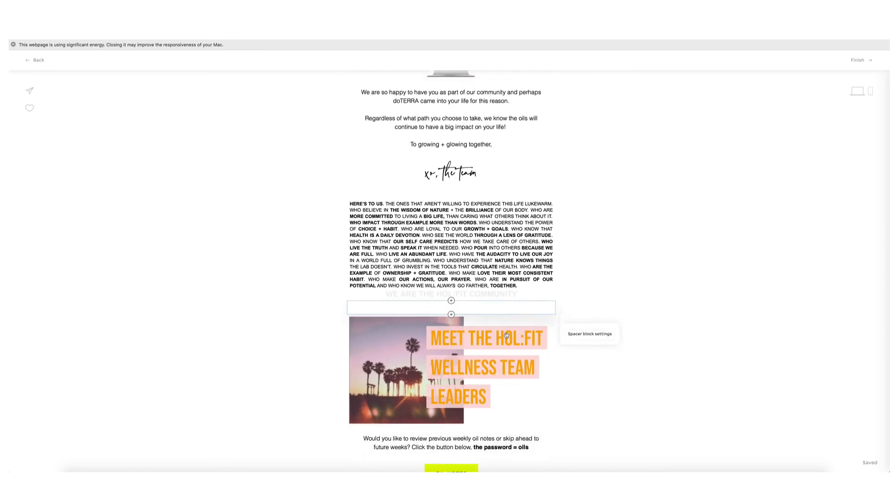
scroll(507, 335, down, 2)
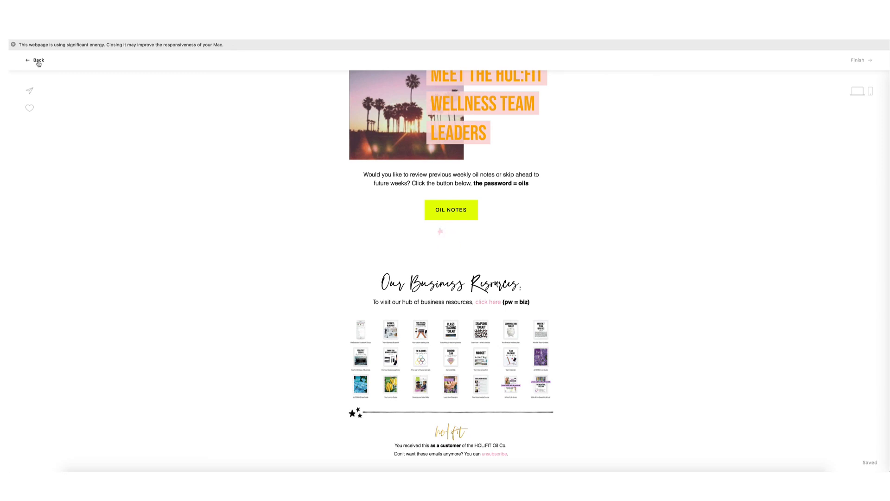
Finish the WEEK 12 email and proceed to publishing the Oil Co. DRIP workflow.
click(865, 61)
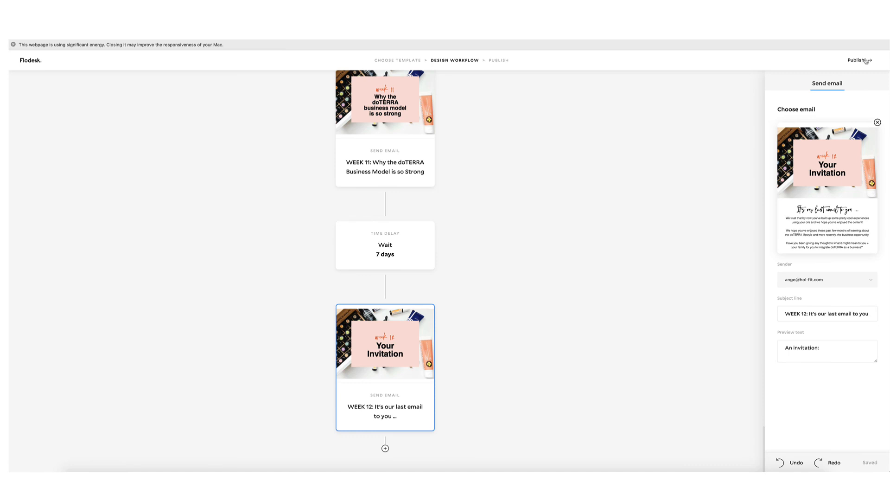
click(865, 61)
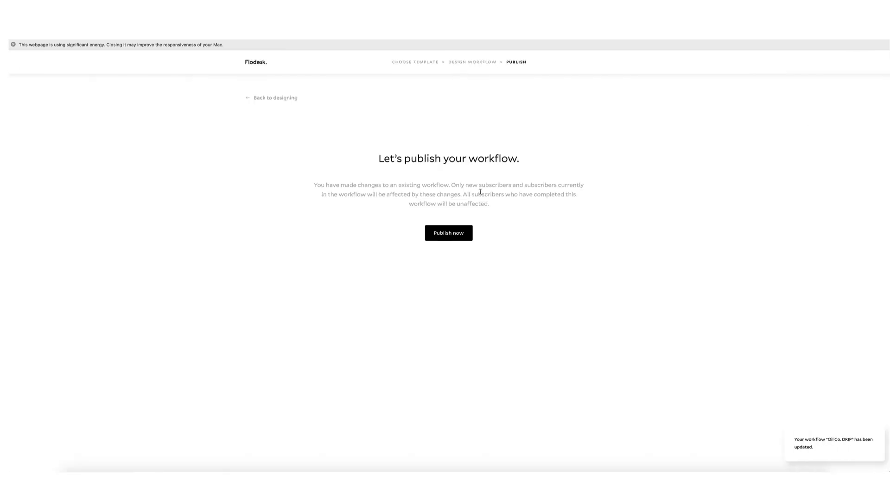
Publish the Oil Co. DRIP workflow now and browse the list of 21 workflows.
click(459, 238)
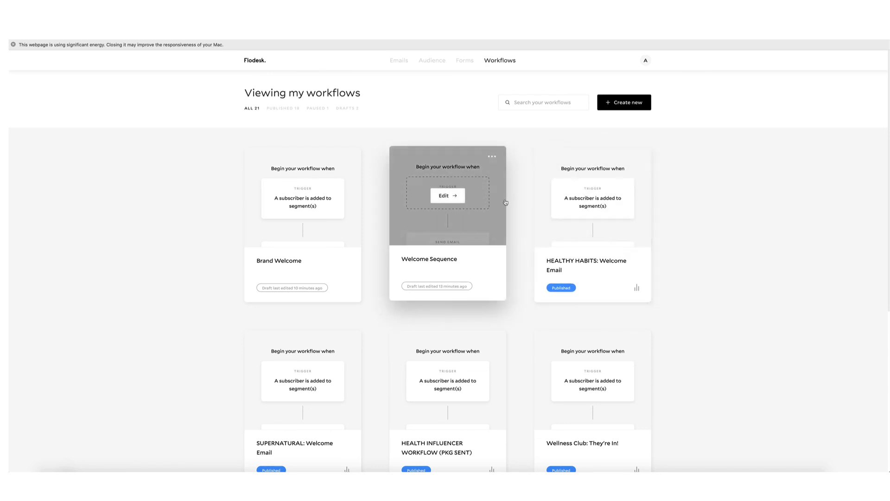
scroll(505, 202, down, 6)
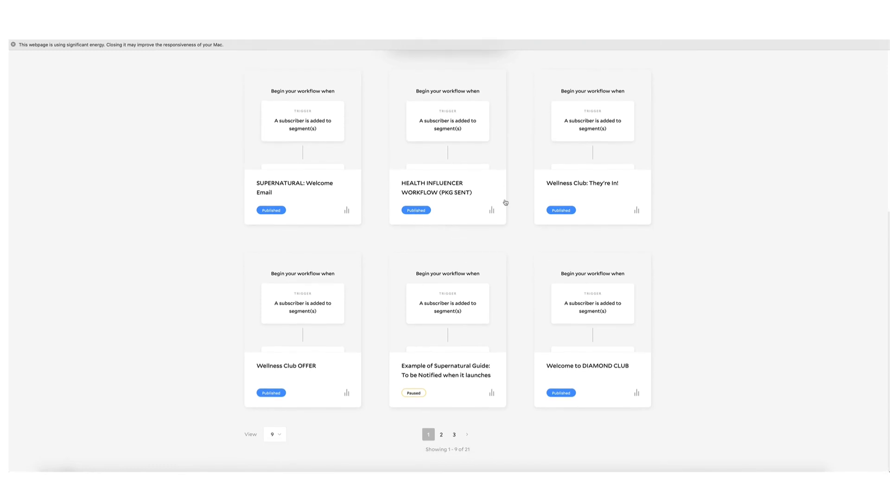
scroll(506, 206, up, 6)
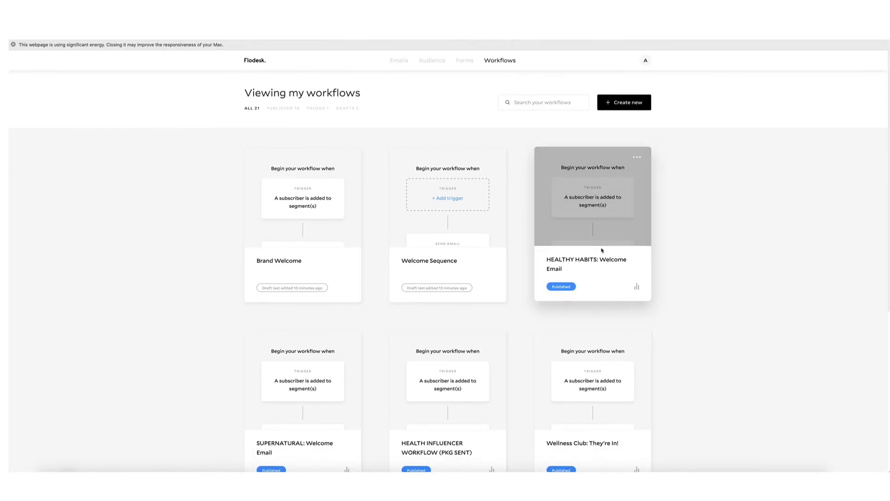